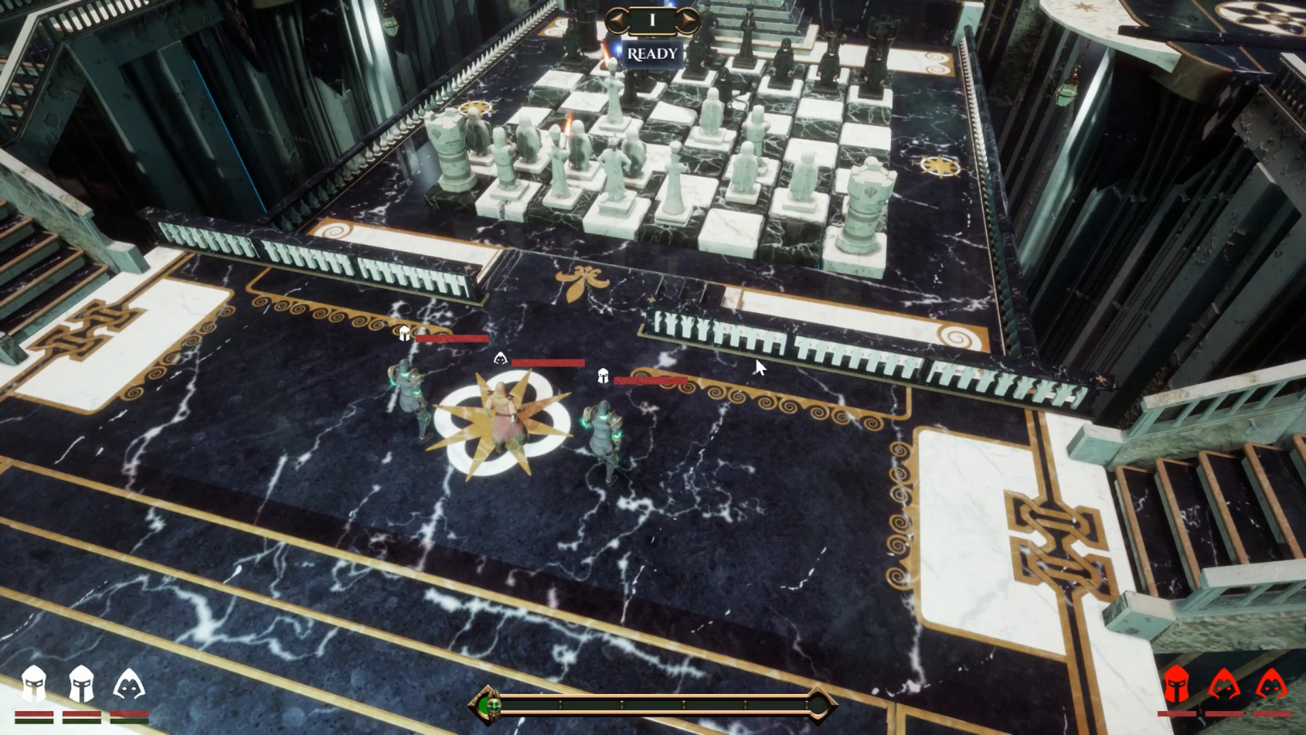
# Examine the chess arena and the waiting three-character team from several angles and distances
pyautogui.press('e')
pyautogui.press('w')
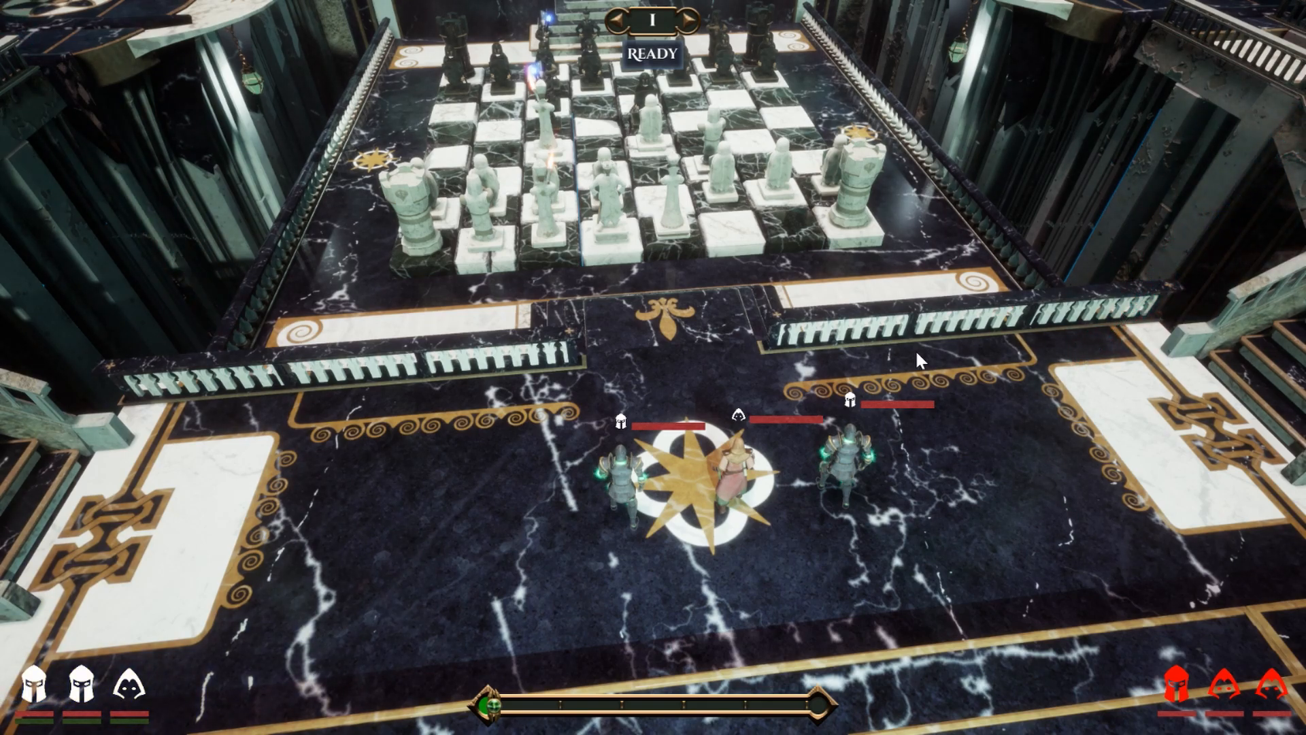
pyautogui.moveTo(918, 352); pyautogui.dragTo(790, 407, button='middle')
pyautogui.scroll(3, 817, 423)
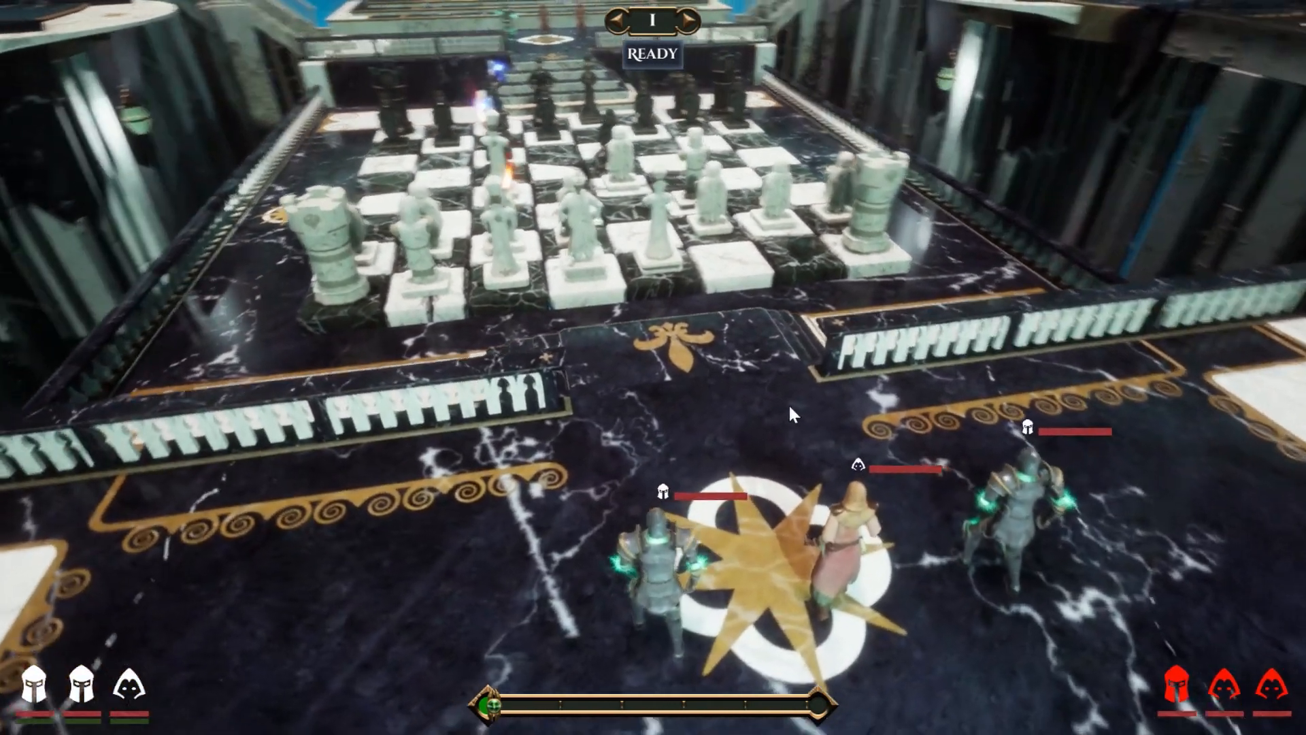
pyautogui.scroll(-5, 819, 385)
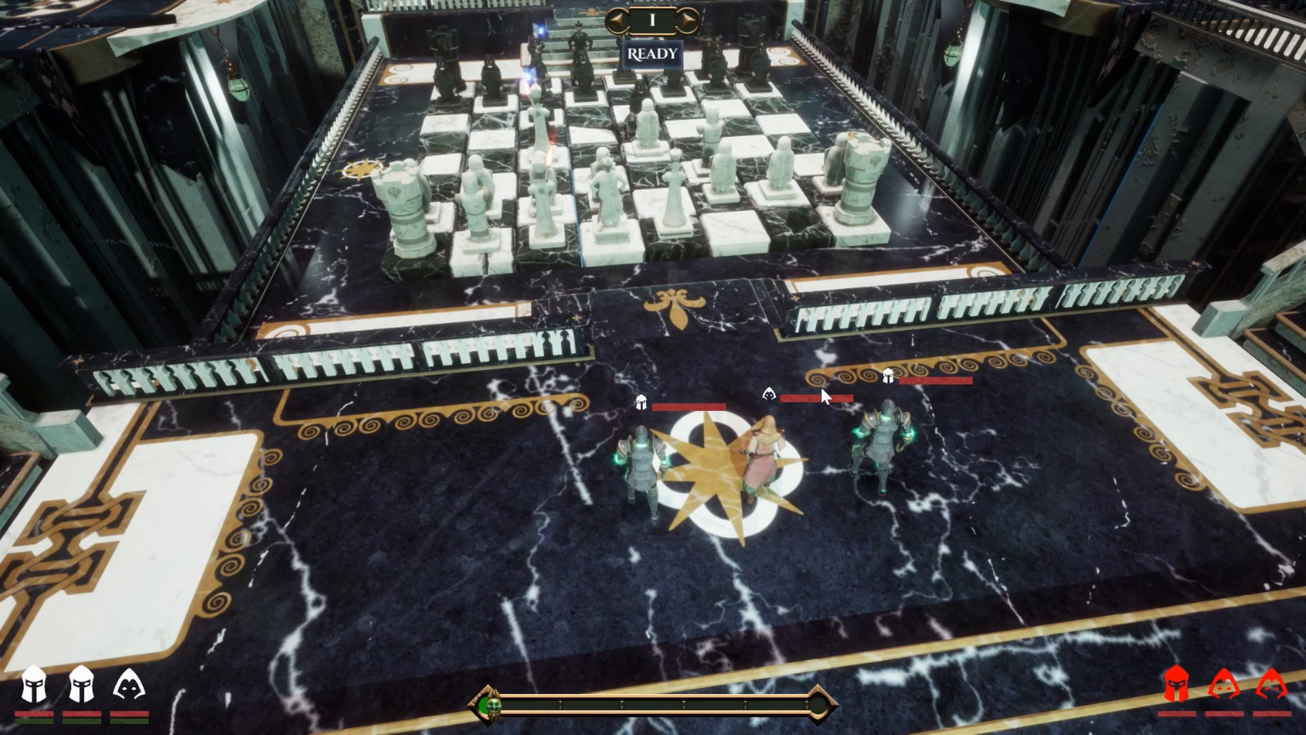
pyautogui.moveTo(822, 388); pyautogui.dragTo(783, 336, button='middle')
pyautogui.press('w')
pyautogui.press('q')
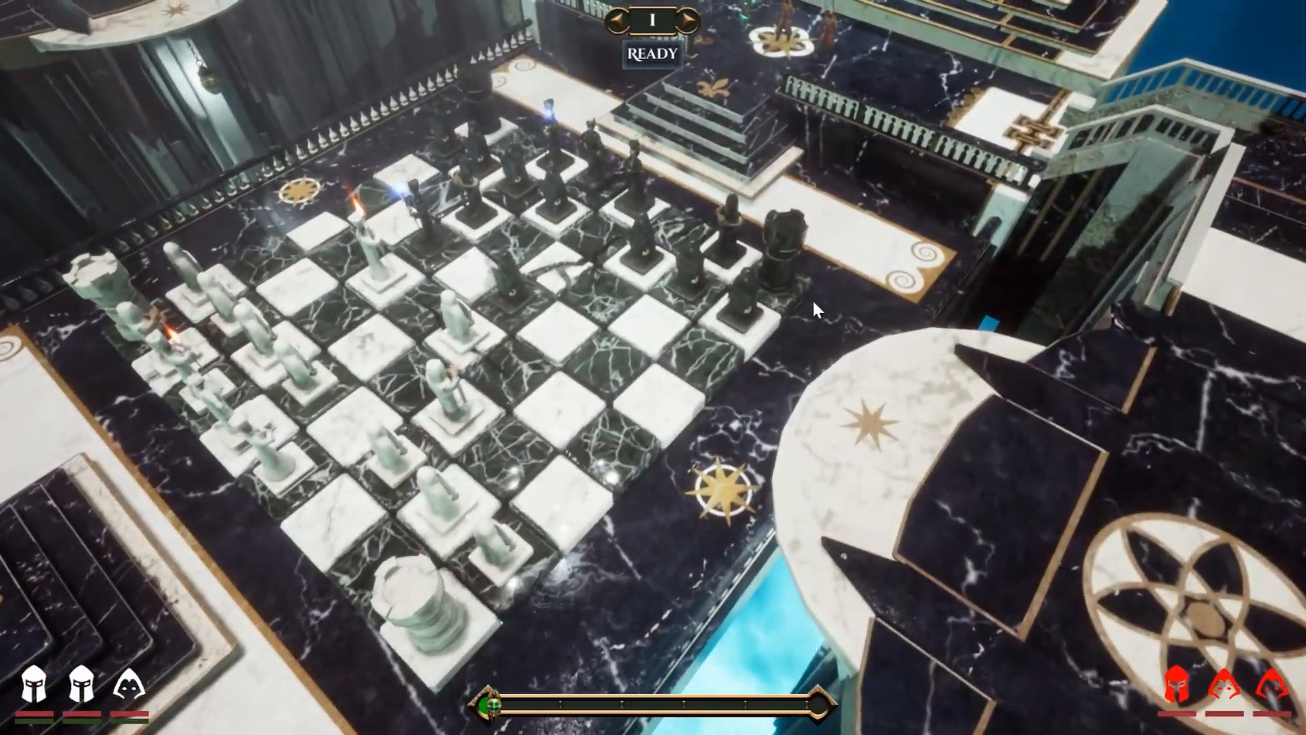
pyautogui.scroll(3, 846, 300)
pyautogui.press('w')
pyautogui.press('s')
pyautogui.press('e')
pyautogui.press('s')
pyautogui.press('e')
pyautogui.scroll(3, 744, 339)
pyautogui.press('s')
pyautogui.scroll(-3, 717, 338)
pyautogui.press('a')
pyautogui.press('e')
pyautogui.press('w')
pyautogui.press('s')
pyautogui.press('d')
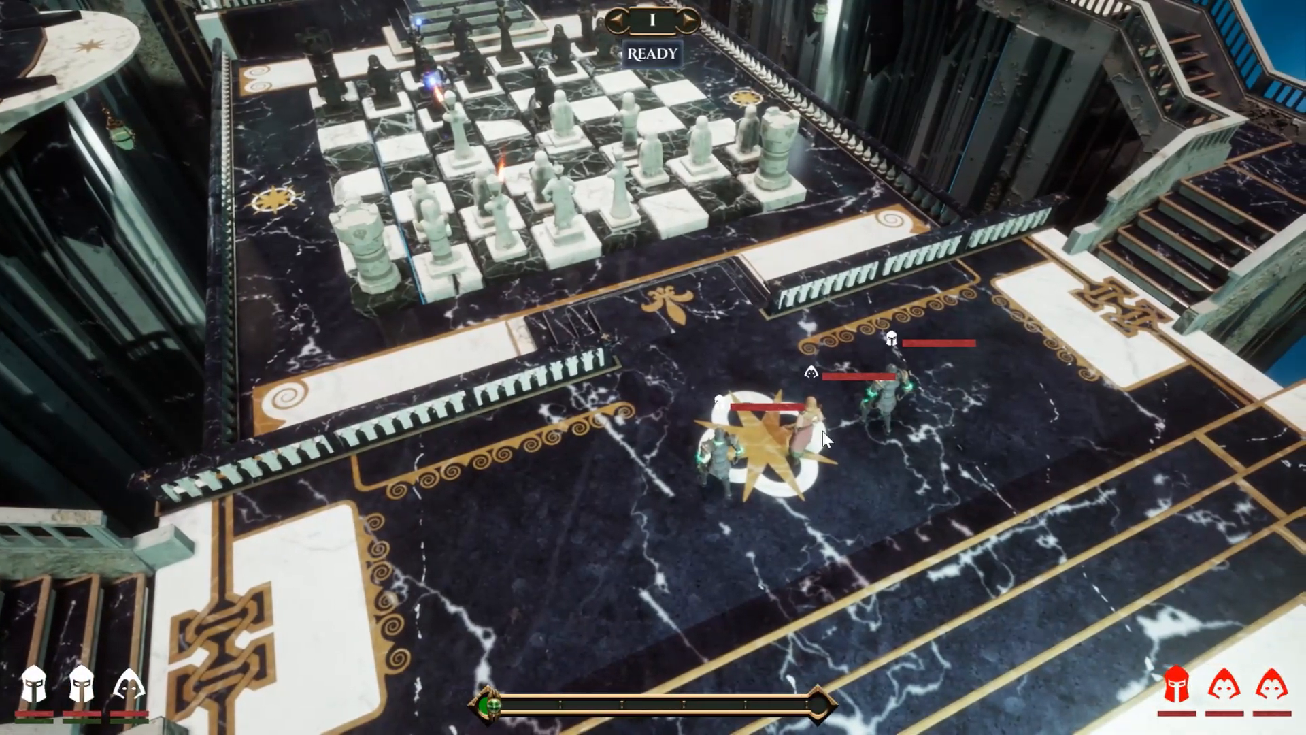
# Move Junkpot to the floor beside the right-hand white rook and aim his first ability up the board's outer side
pyautogui.click(851, 417)
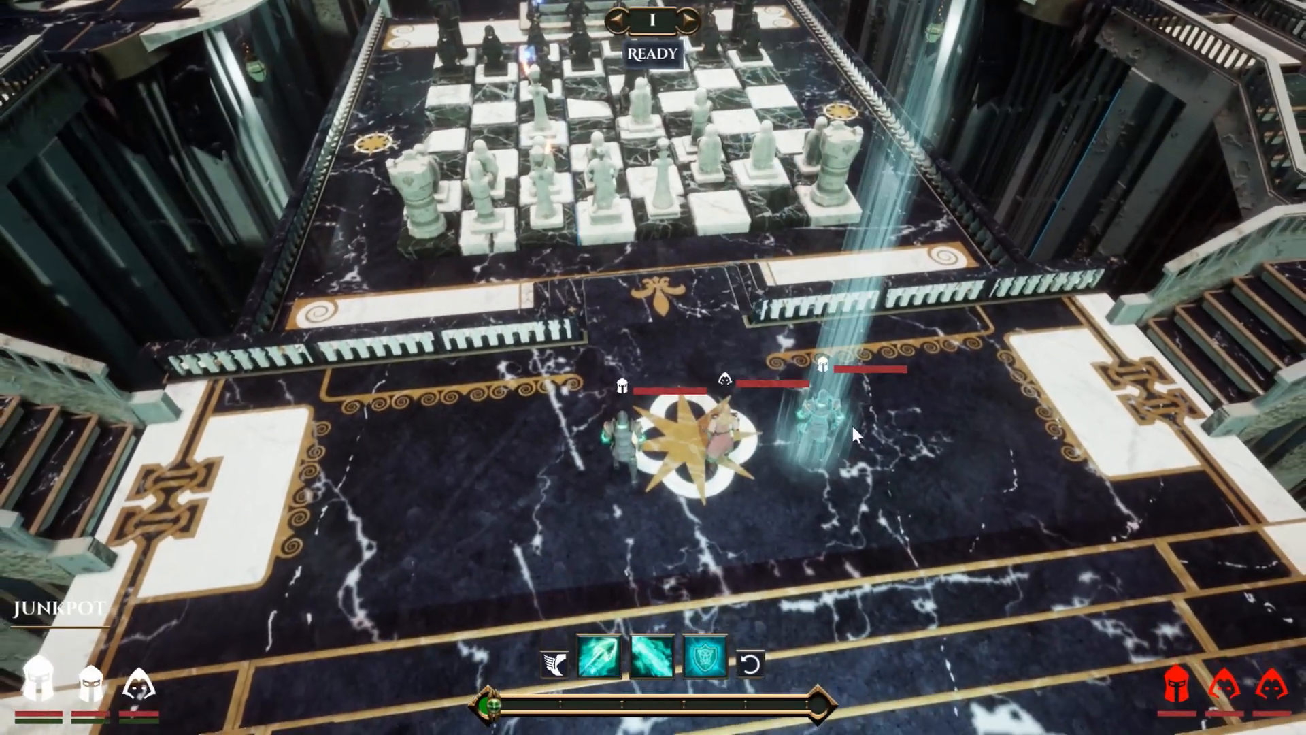
pyautogui.press('w')
pyautogui.click(555, 664)
pyautogui.press('e')
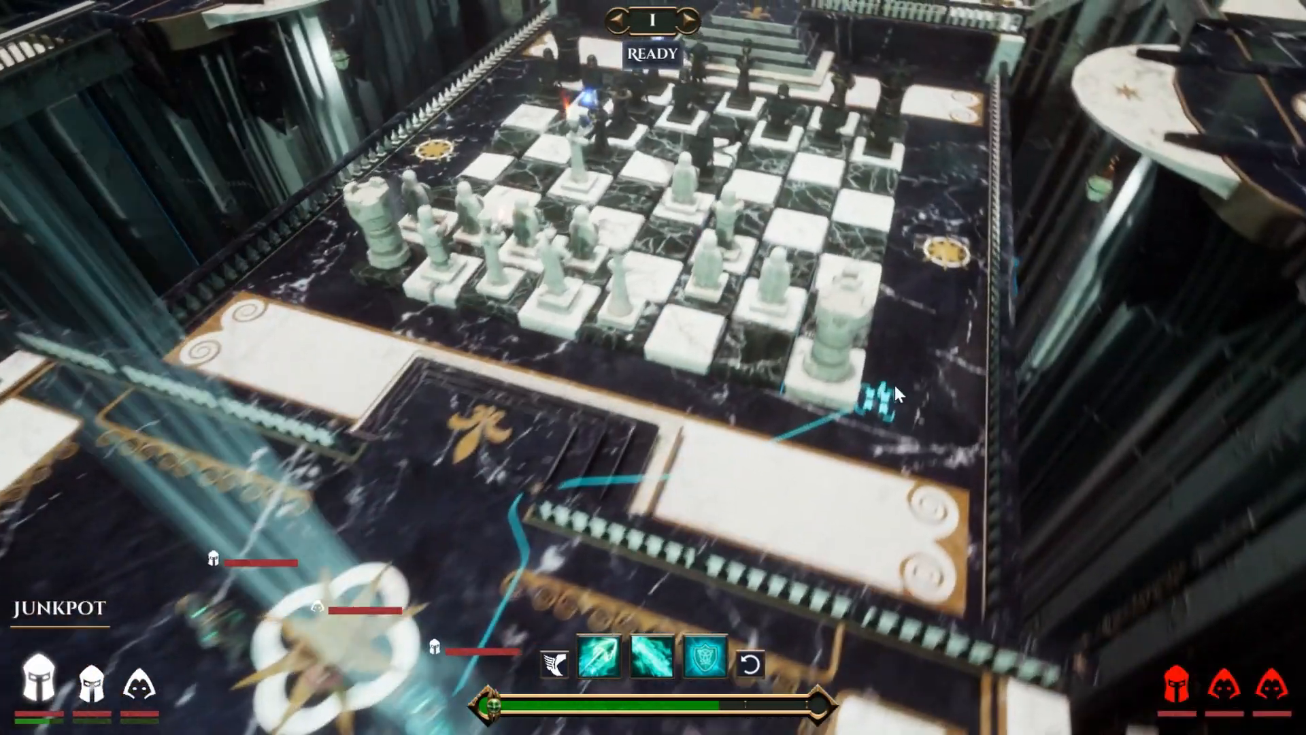
pyautogui.click(888, 383)
pyautogui.press('w')
pyautogui.press('1')
pyautogui.click(905, 260)
# Move The Intern to just behind the row of white pieces and target the second ability over the middle of the chessboard
pyautogui.press('s')
pyautogui.press('e')
pyautogui.press('s')
pyautogui.click(953, 428)
pyautogui.press('w')
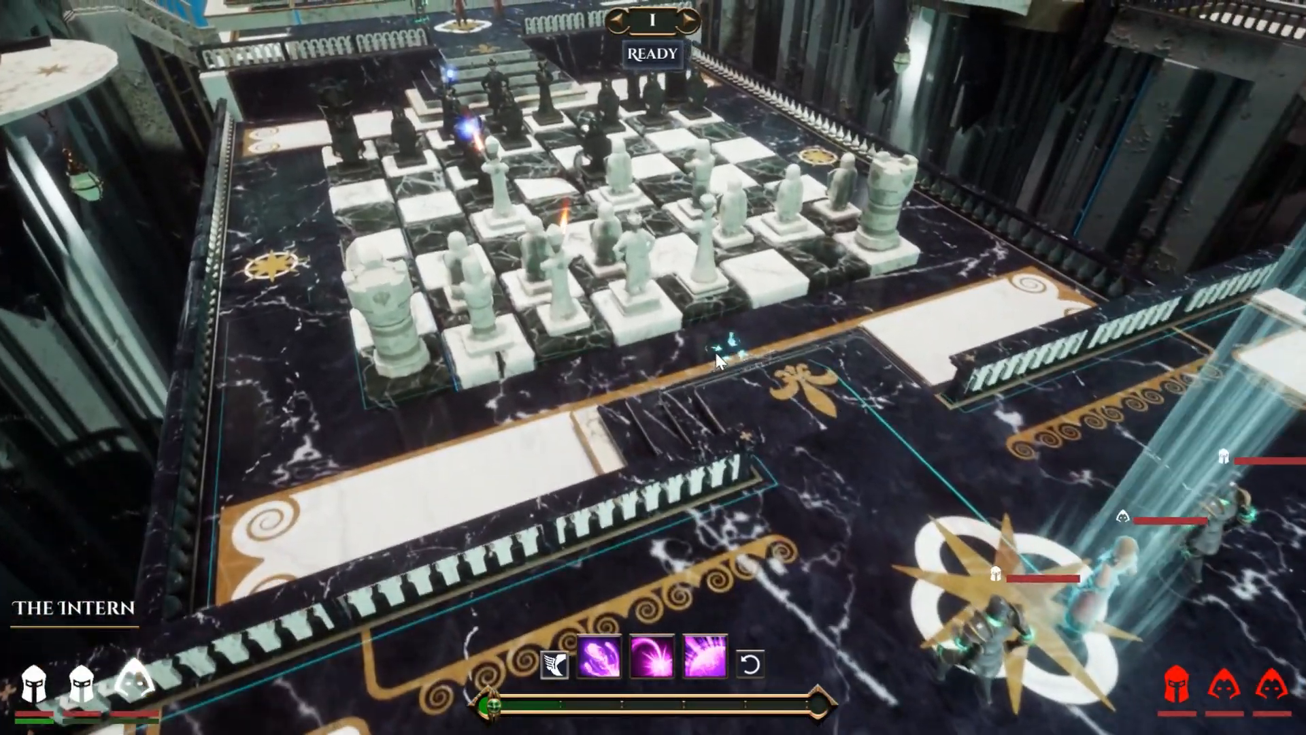
pyautogui.press('e')
pyautogui.press('w')
pyautogui.click(694, 401)
pyautogui.press('2')
pyautogui.click(573, 268)
pyautogui.press('s')
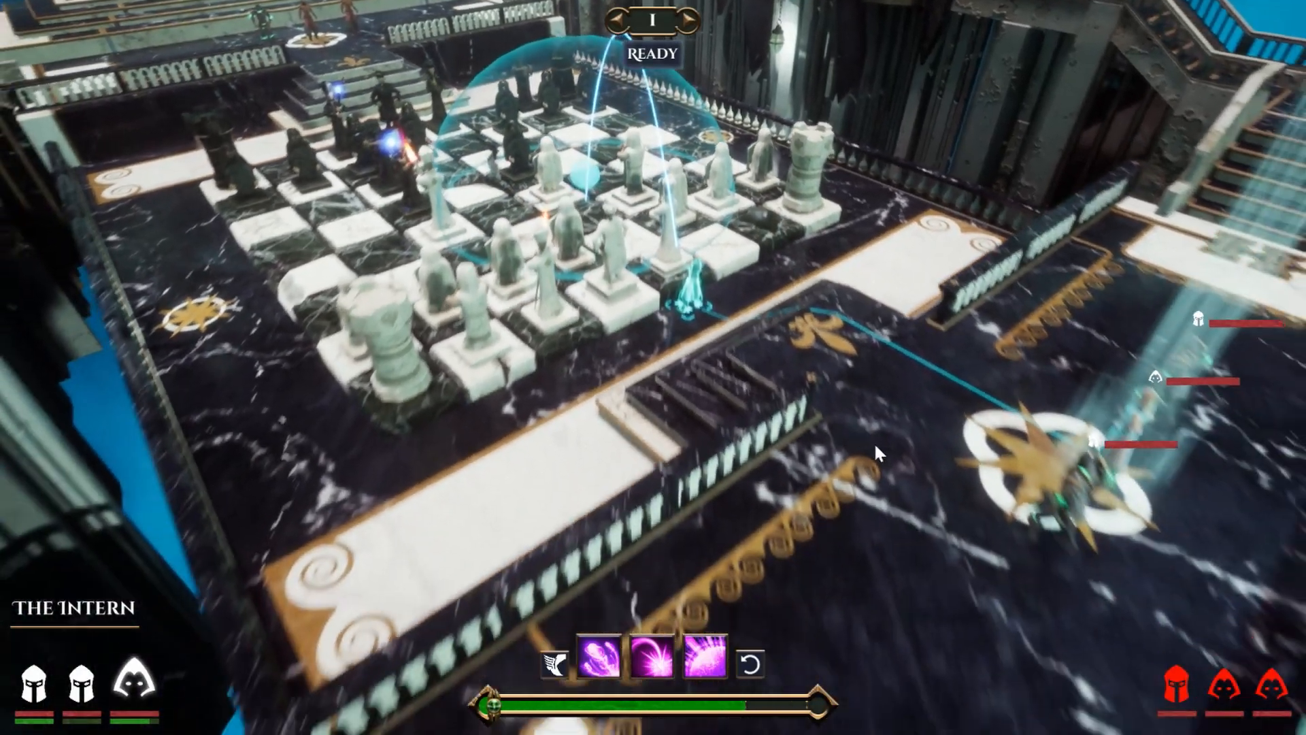
# Move Rusty to the floor beside the left-hand white rook and commit the team's turn as ready
pyautogui.click(1038, 414)
pyautogui.press('w')
pyautogui.press('a')
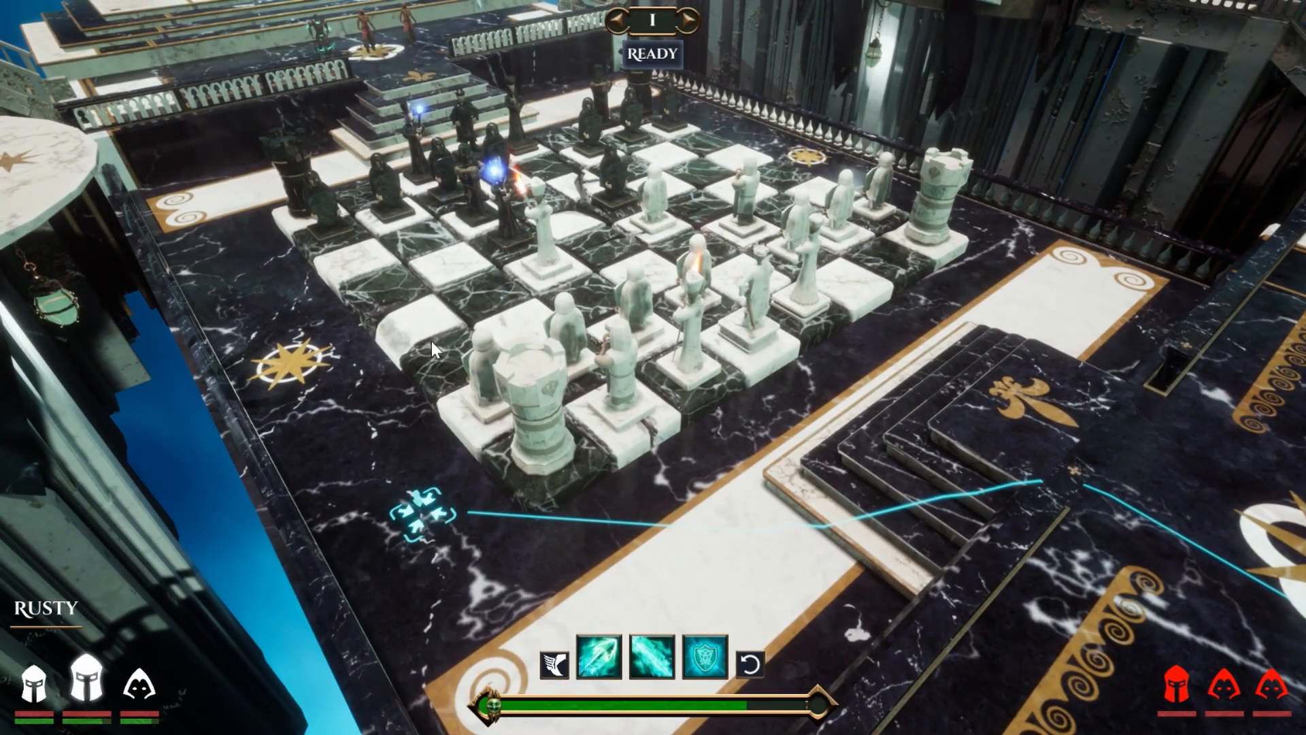
pyautogui.click(432, 341)
pyautogui.click(652, 53)
# Watch the turn play out around the chessboard from both ends of the arena
pyautogui.moveTo(811, 365); pyautogui.dragTo(498, 341, button='middle')
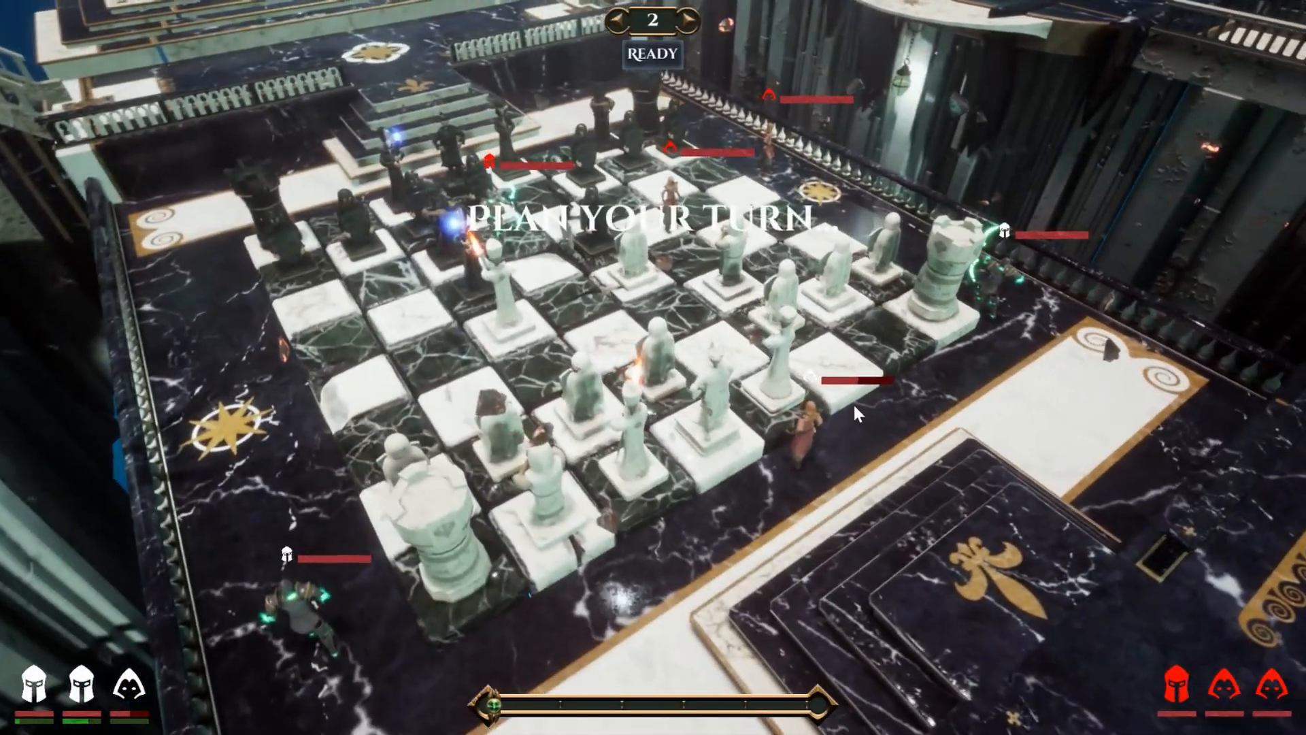
pyautogui.moveTo(854, 407); pyautogui.dragTo(849, 349, button='middle')
pyautogui.press('e')
pyautogui.press('s')
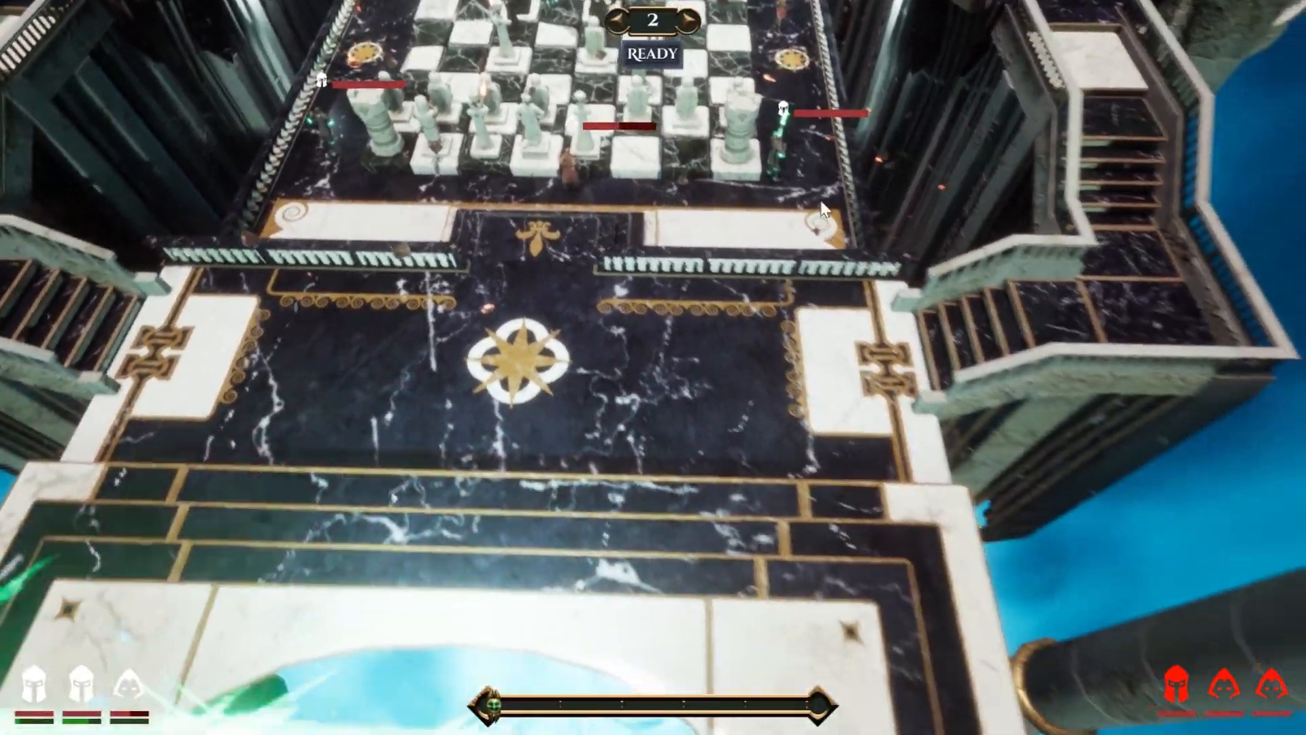
pyautogui.moveTo(823, 211); pyautogui.dragTo(824, 287, button='middle')
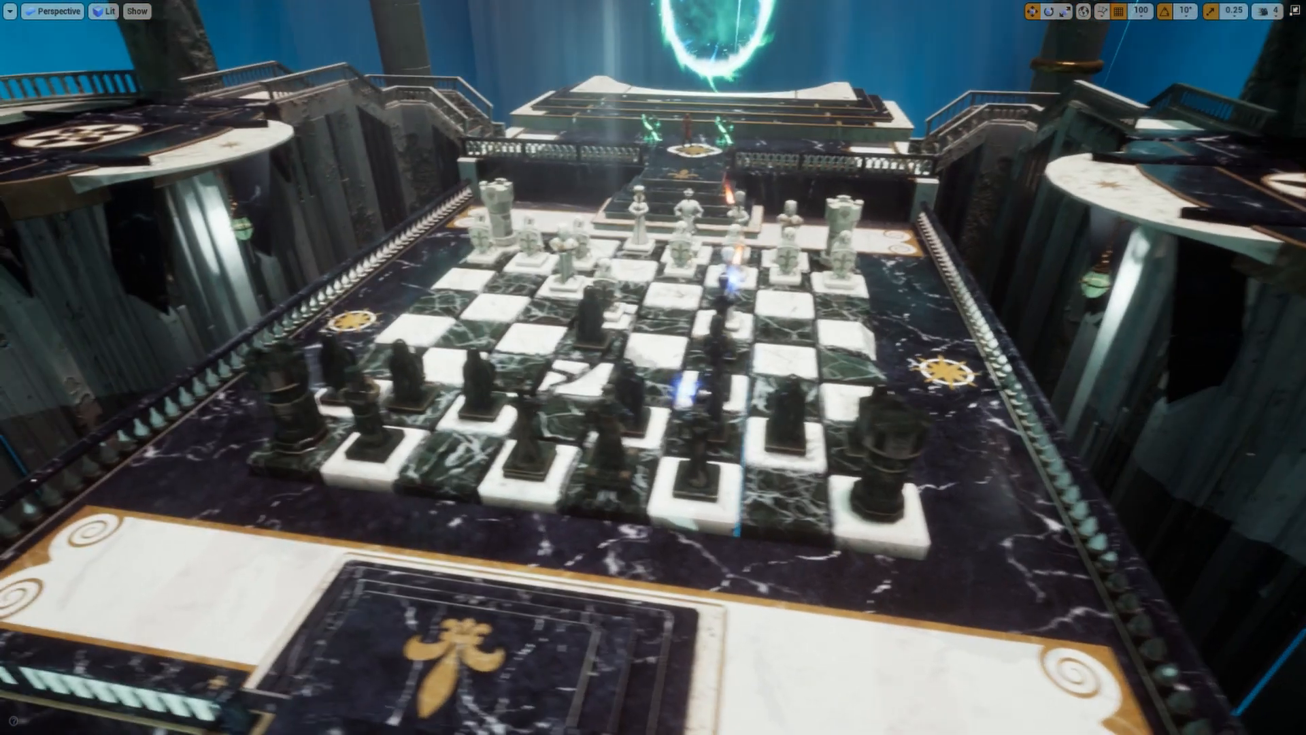
# Examine the finished chess level in the Unreal editor viewport, from the black pieces' side to the side stairs
pyautogui.press('w')
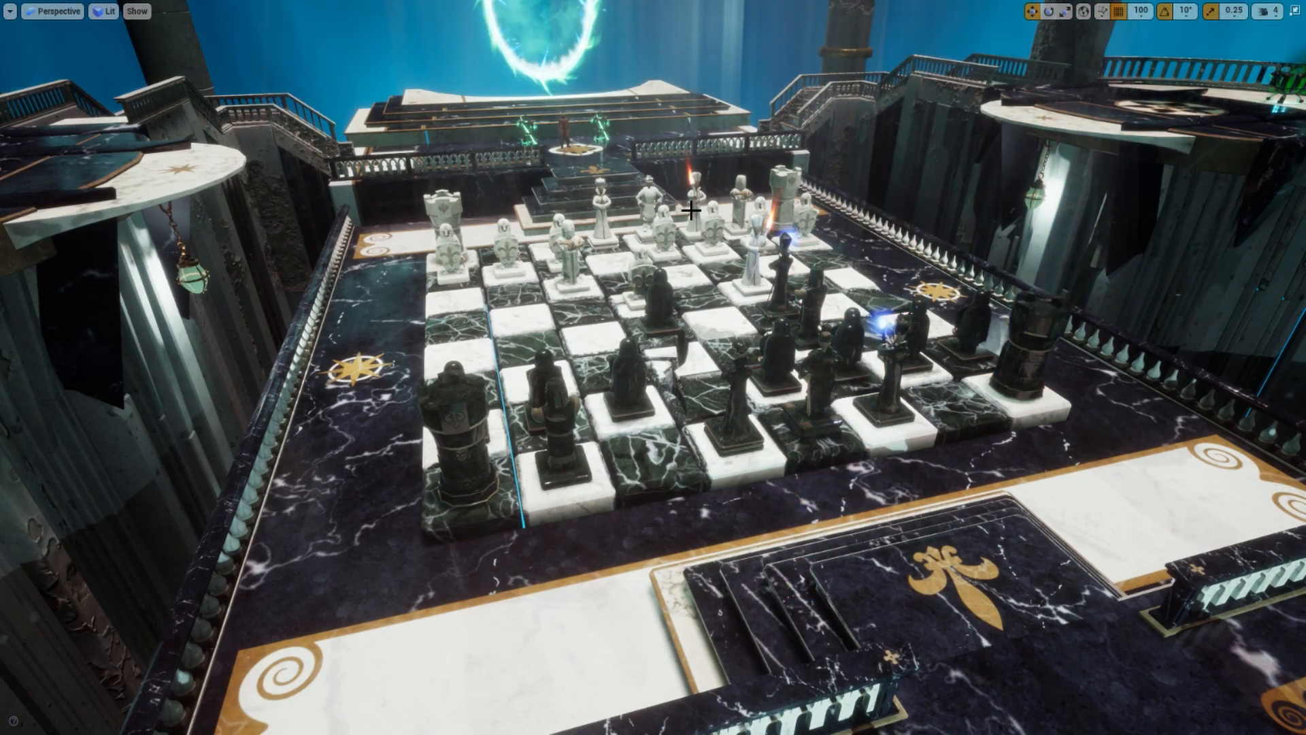
pyautogui.moveTo(692, 211); pyautogui.dragTo(712, 245)
pyautogui.moveTo(721, 215); pyautogui.dragTo(750, 225, button='right')
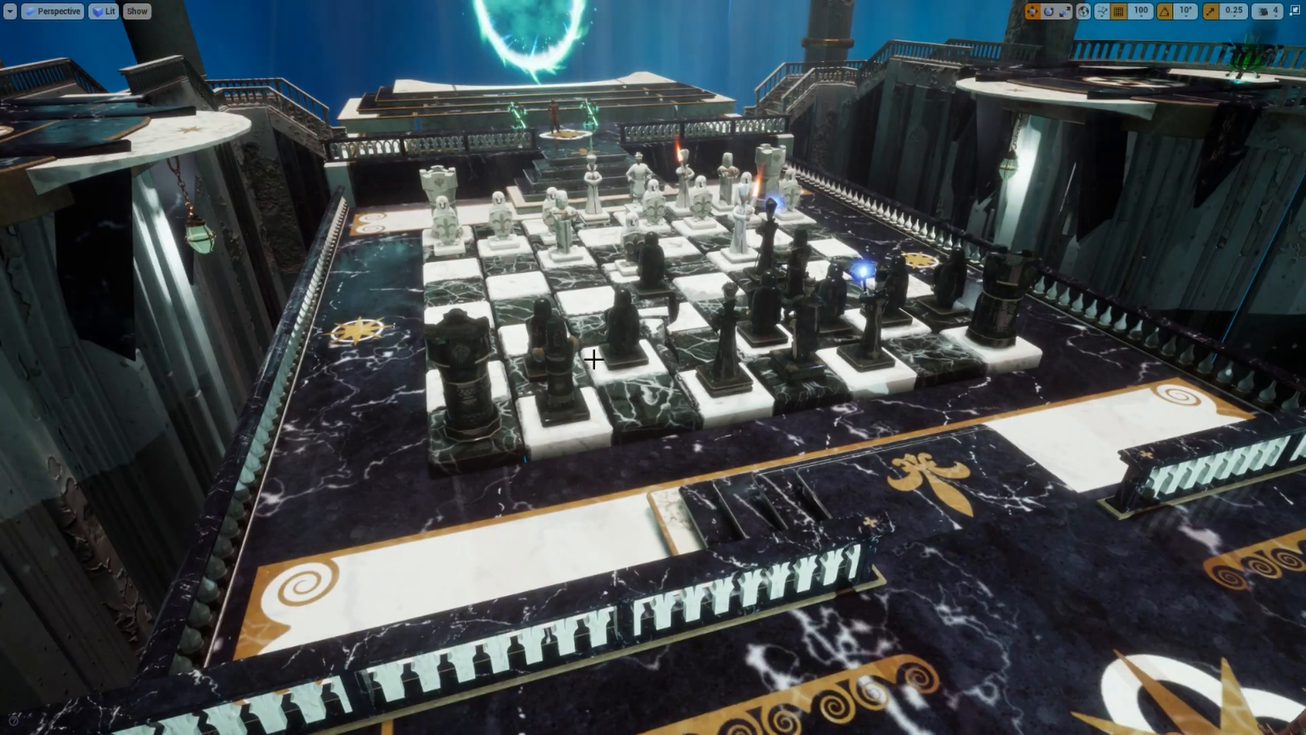
pyautogui.moveTo(594, 359)
pyautogui.mouseDown(button='right')
pyautogui.moveTo(643, 292)
pyautogui.moveTo(594, 354)
pyautogui.moveTo(538, 332)
pyautogui.moveTo(561, 286)
pyautogui.moveTo(564, 360)
pyautogui.moveTo(565, 320)
pyautogui.moveTo(504, 328)
pyautogui.moveTo(568, 286)
pyautogui.moveTo(503, 340)
pyautogui.moveTo(579, 347)
pyautogui.mouseUp(button='right')
pyautogui.press('s')
pyautogui.press('d')
pyautogui.press('s')
pyautogui.press('w')
pyautogui.press('a')
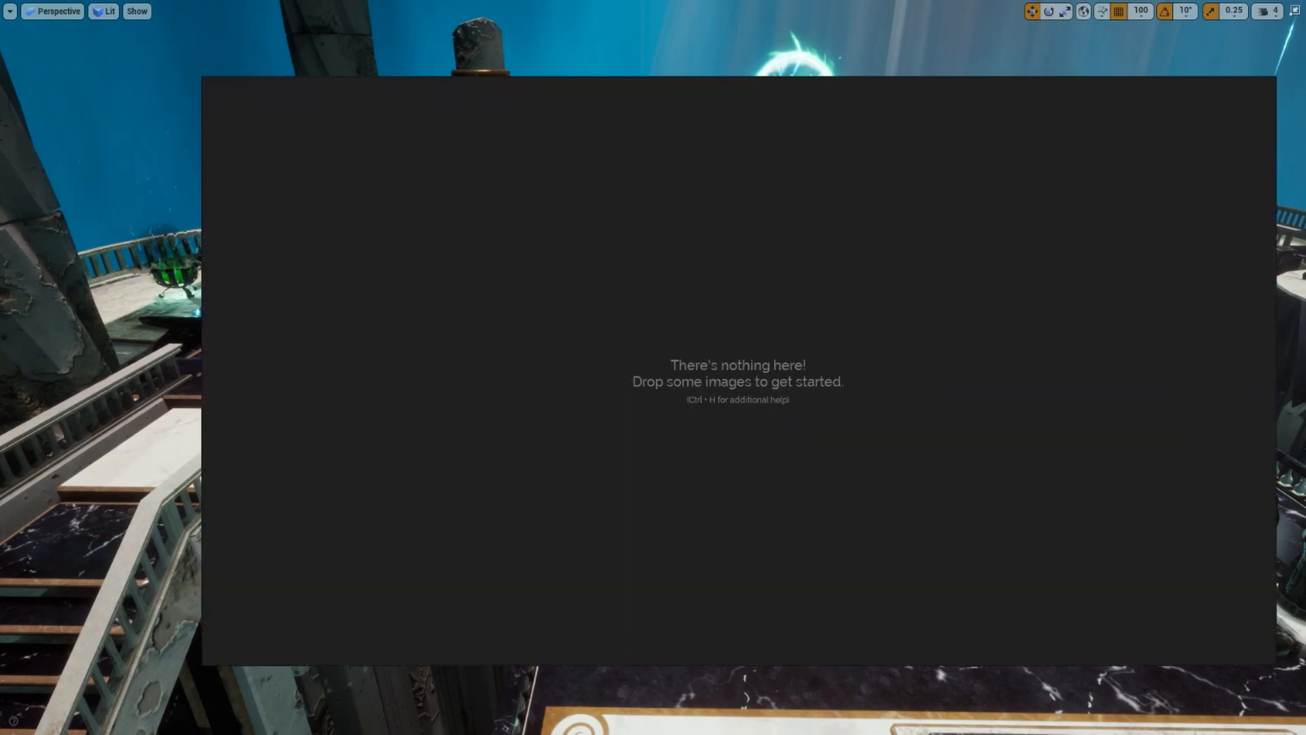
# Reposition the empty reference board window and load the environment reference images into it
pyautogui.click(850, 200)
pyautogui.moveTo(791, 364); pyautogui.dragTo(726, 345, button='right')
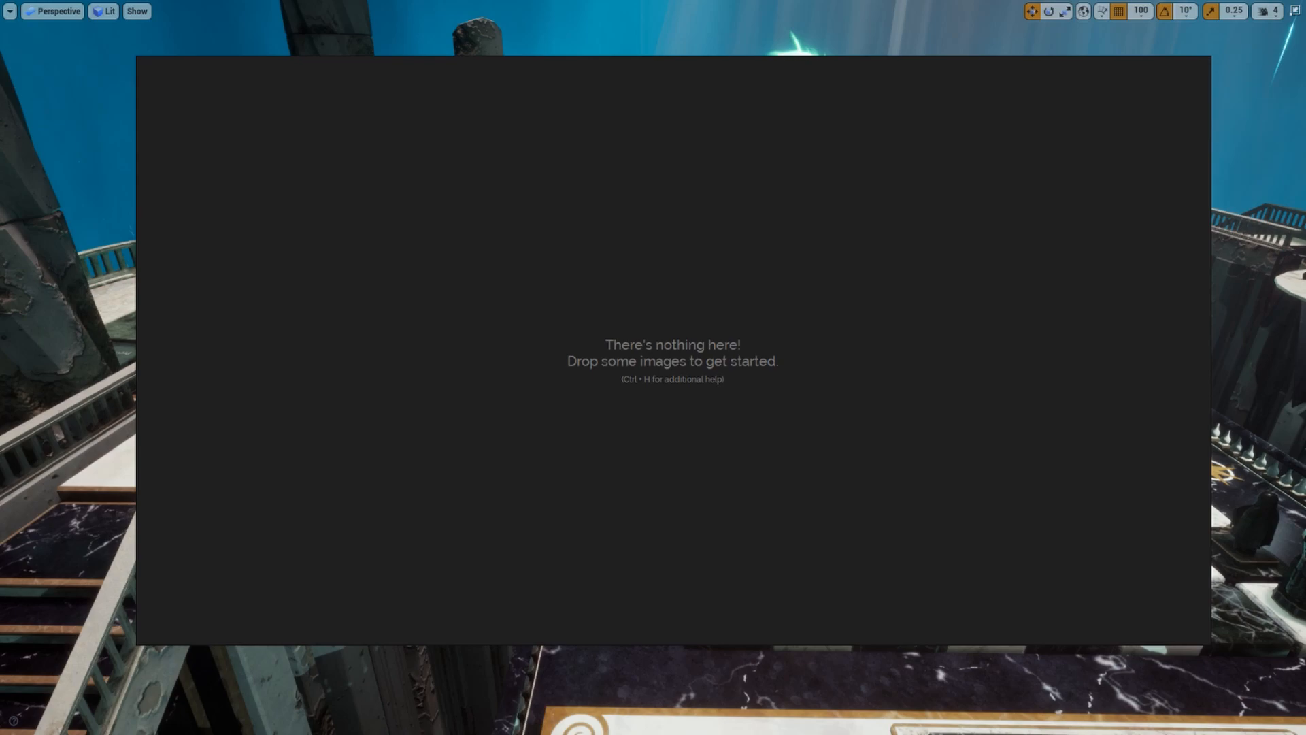
pyautogui.moveTo(1271, 197); pyautogui.dragTo(604, 286)
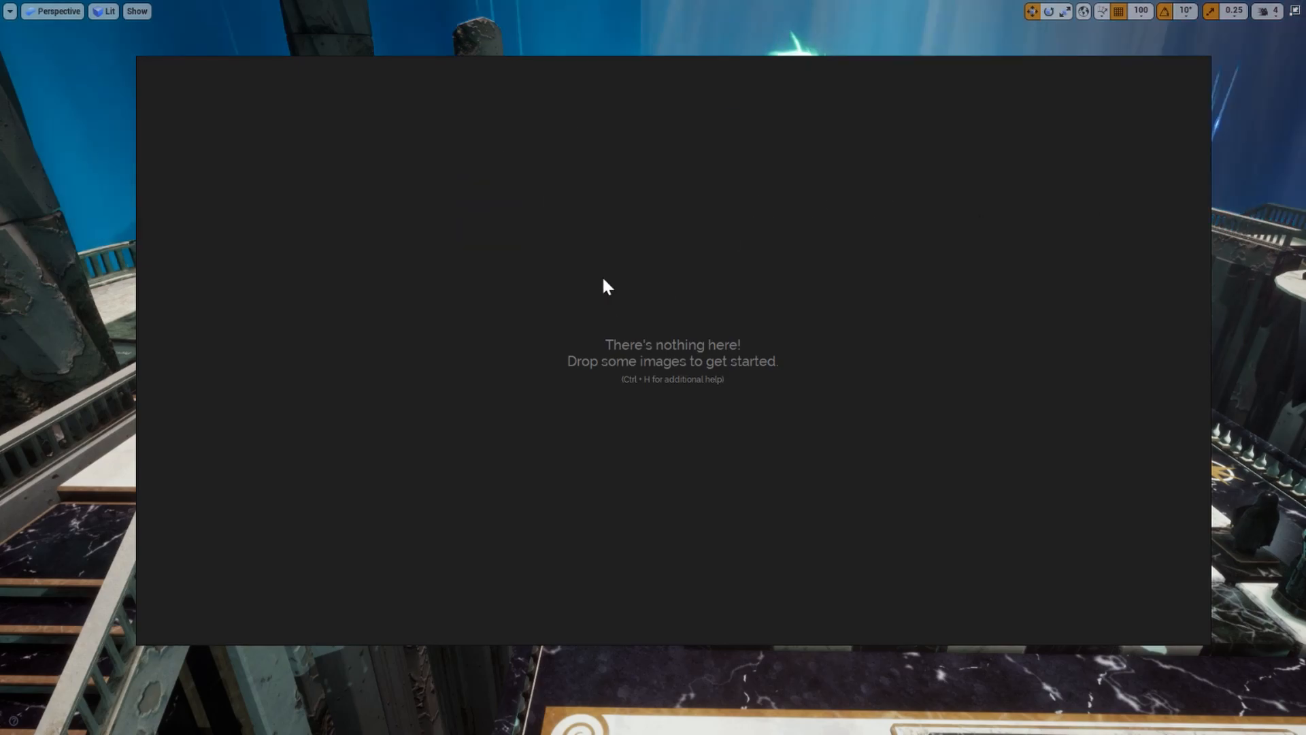
pyautogui.scroll(-10, 672, 313)
pyautogui.scroll(8, 748, 408)
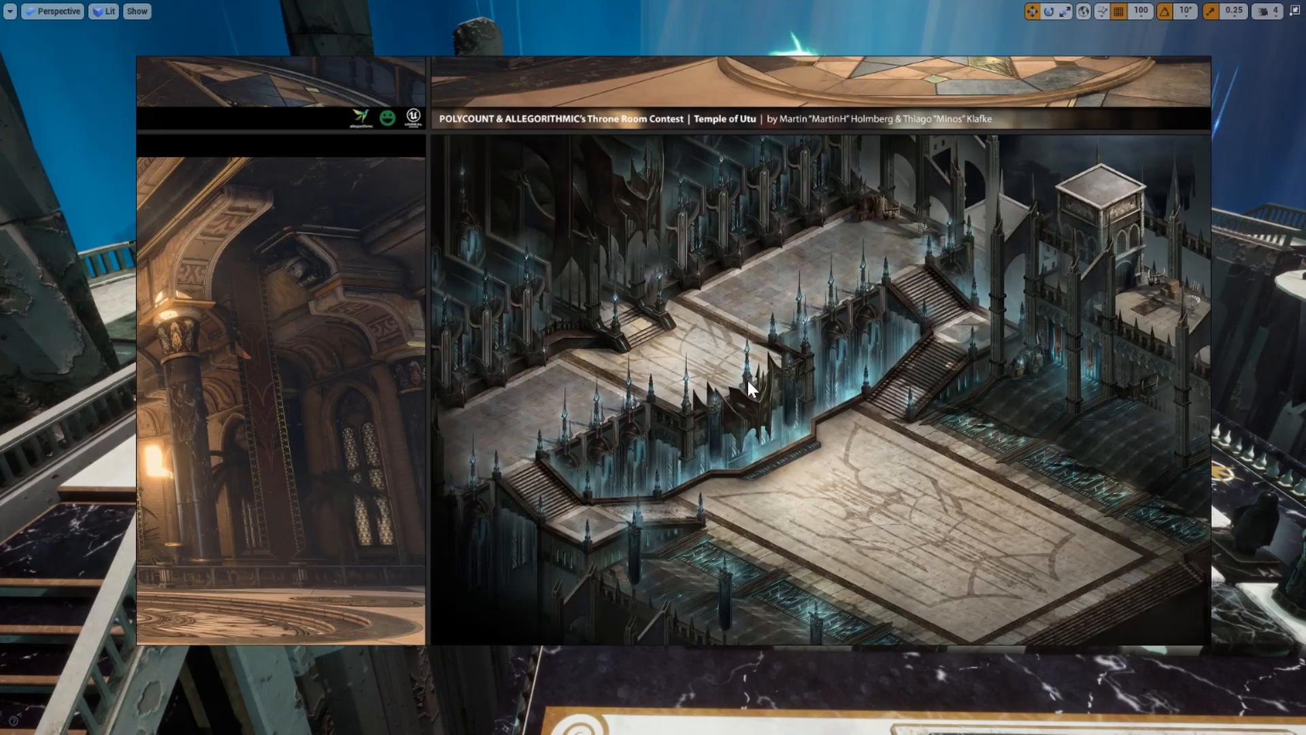
# Examine the loaded references of halls, arches, columns and the isometric battle map
pyautogui.scroll(2, 747, 378)
pyautogui.scroll(-4, 721, 352)
pyautogui.moveTo(538, 228); pyautogui.dragTo(892, 443, button='middle')
pyautogui.scroll(7, 702, 290)
pyautogui.scroll(-7, 436, 286)
pyautogui.scroll(8, 827, 317)
pyautogui.scroll(-5, 724, 280)
pyautogui.scroll(9, 974, 380)
pyautogui.scroll(-10, 769, 269)
pyautogui.scroll(6, 756, 262)
pyautogui.scroll(-10, 689, 235)
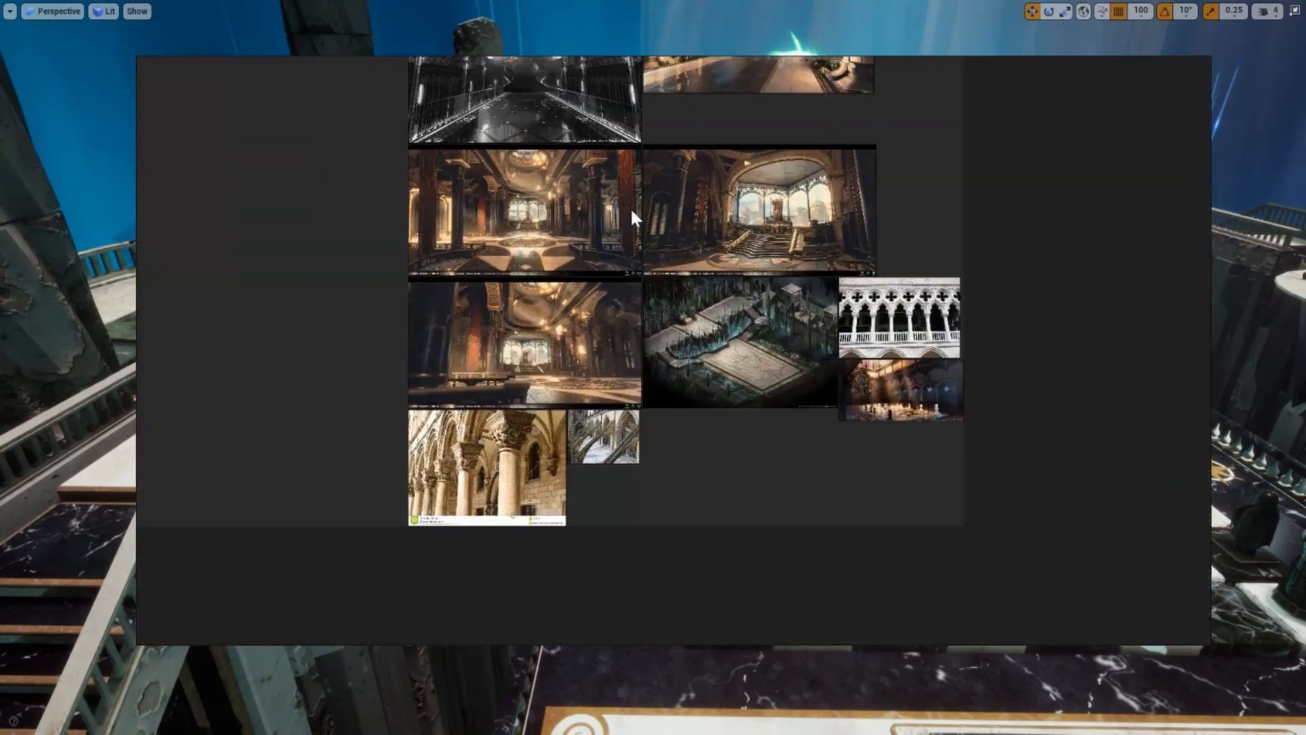
# Shrink the reference board to a small window and park it over a corner of the level viewport
pyautogui.moveTo(136, 55); pyautogui.dragTo(913, 289)
pyautogui.moveTo(1029, 389); pyautogui.dragTo(1087, 454, button='right')
pyautogui.moveTo(1153, 479); pyautogui.dragTo(830, 419, button='middle')
# Examine the staircase and dark hall references up close beside the finished level
pyautogui.scroll(-6, 1060, 476)
pyautogui.scroll(5, 1104, 480)
pyautogui.scroll(6, 1126, 517)
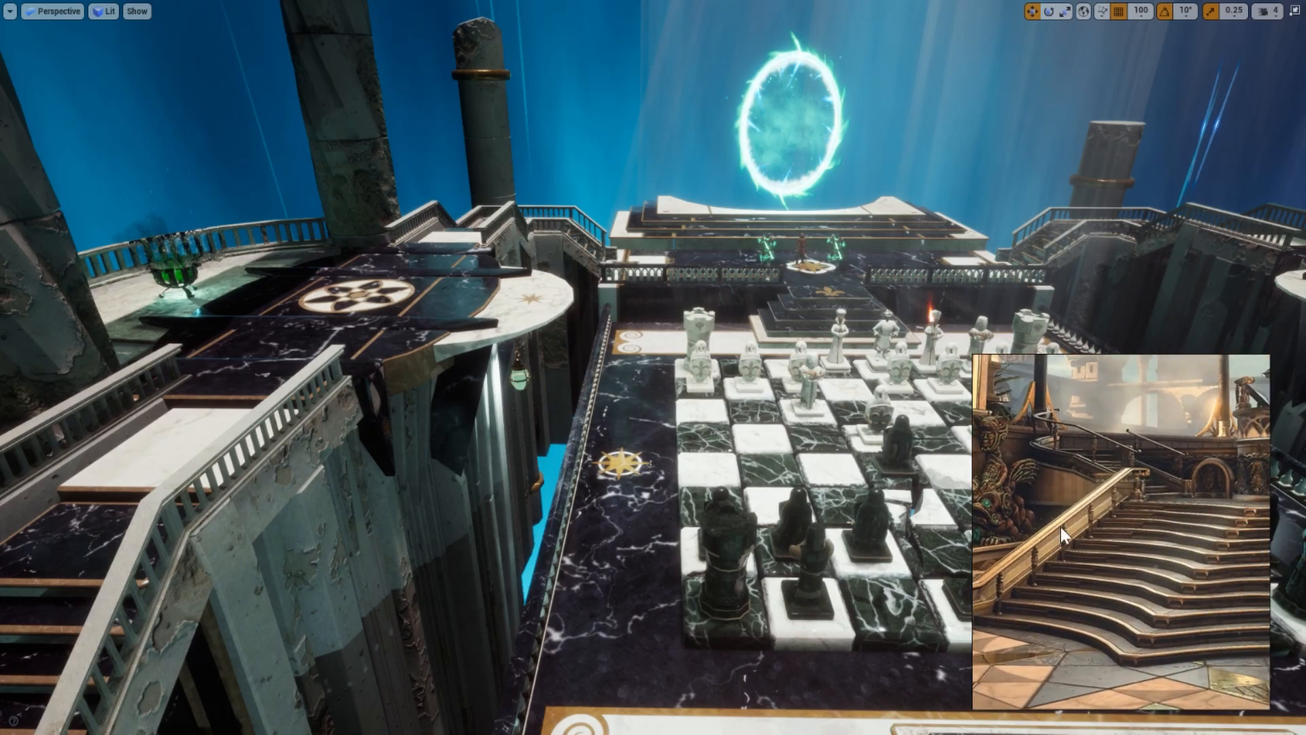
pyautogui.scroll(-3, 1067, 586)
pyautogui.scroll(3, 1090, 562)
pyautogui.scroll(-8, 1092, 565)
pyautogui.moveTo(1116, 538); pyautogui.dragTo(1093, 595, button='middle')
pyautogui.scroll(-3, 1124, 578)
pyautogui.scroll(6, 1101, 435)
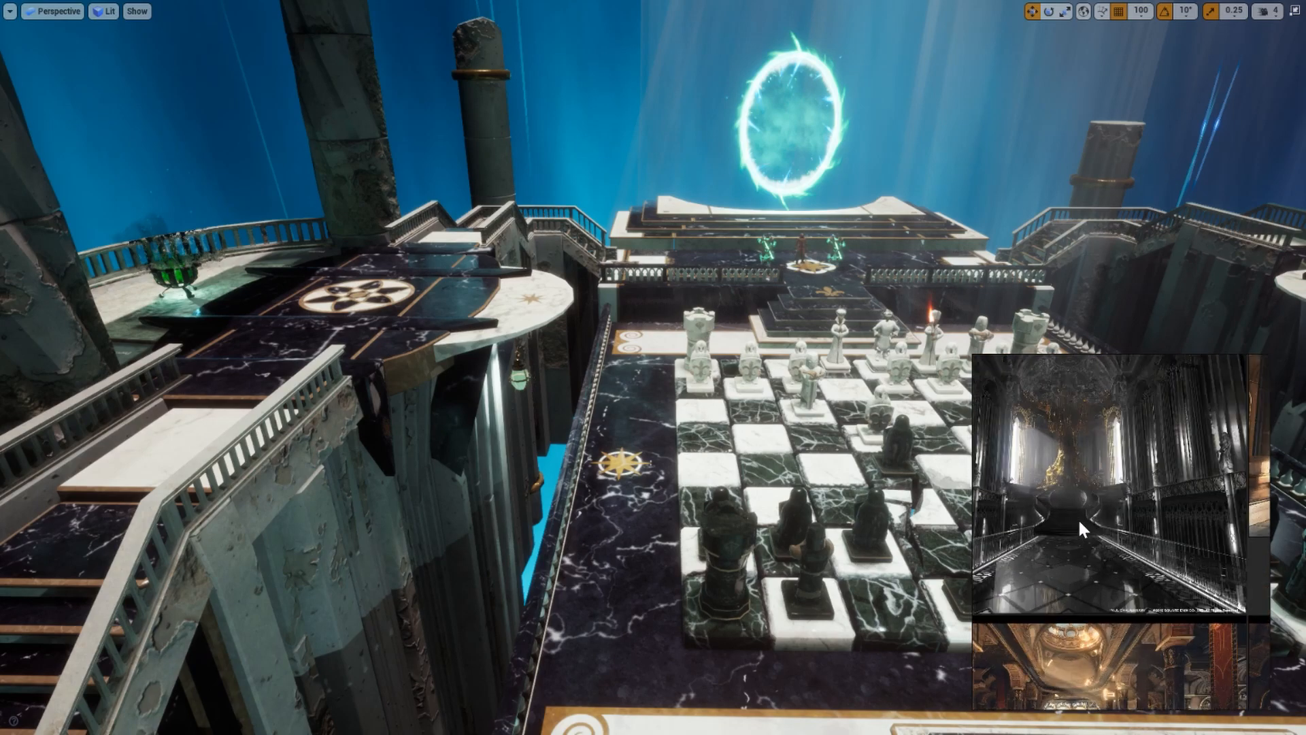
pyautogui.scroll(-4, 1109, 531)
pyautogui.scroll(2, 1117, 455)
pyautogui.scroll(4, 1017, 608)
pyautogui.moveTo(1017, 608); pyautogui.dragTo(1109, 528, button='middle')
pyautogui.scroll(2, 1120, 527)
# Compare the chess level's layout with the isometric battle map reference from different viewing angles
pyautogui.click(725, 469)
pyautogui.moveTo(731, 443); pyautogui.dragTo(667, 467, button='right')
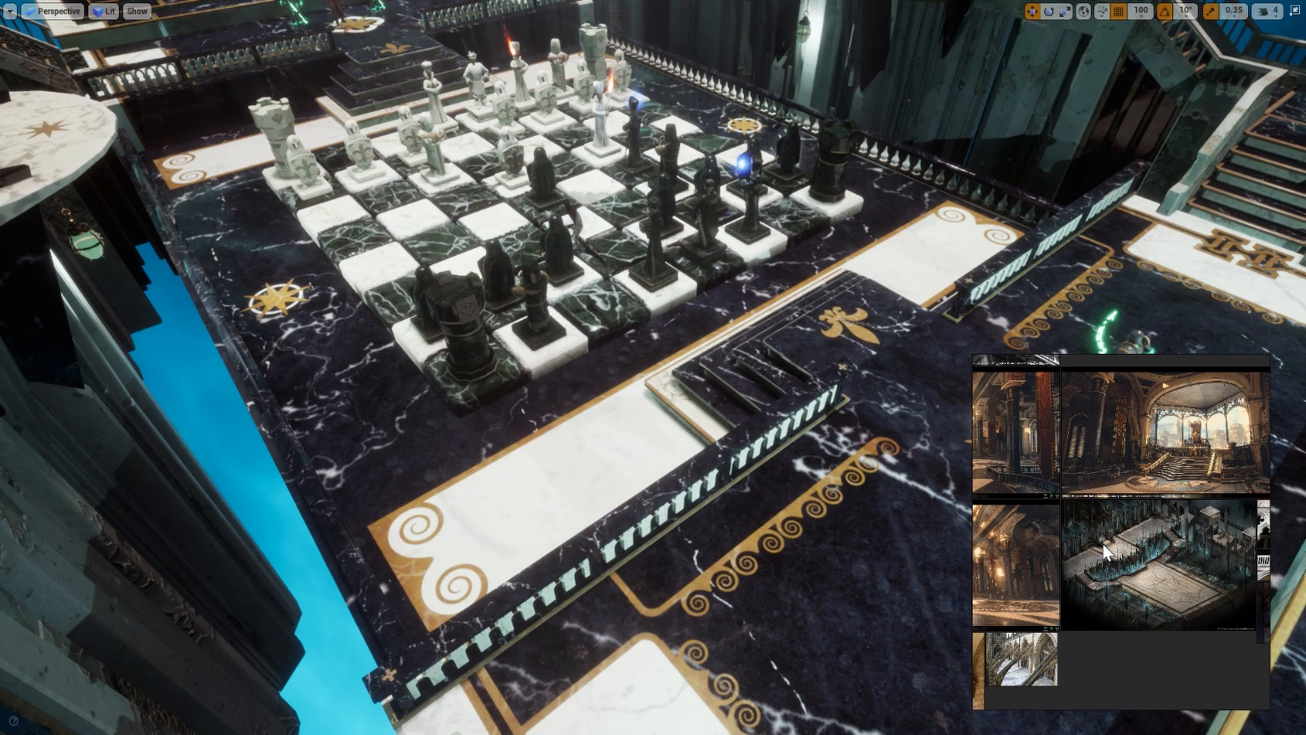
pyautogui.moveTo(1104, 544); pyautogui.dragTo(1126, 490, button='right')
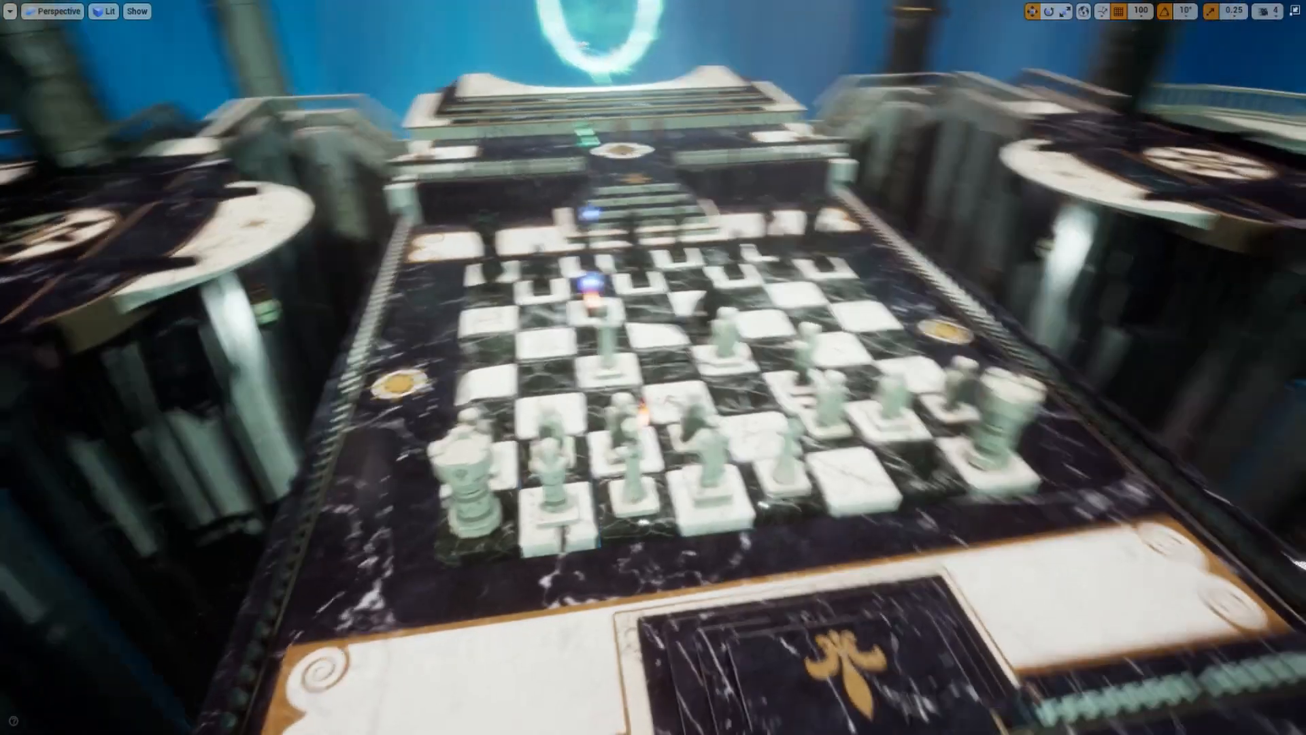
pyautogui.moveTo(653, 368); pyautogui.dragTo(592, 337, button='right')
pyautogui.moveTo(990, 359); pyautogui.dragTo(831, 478, button='right')
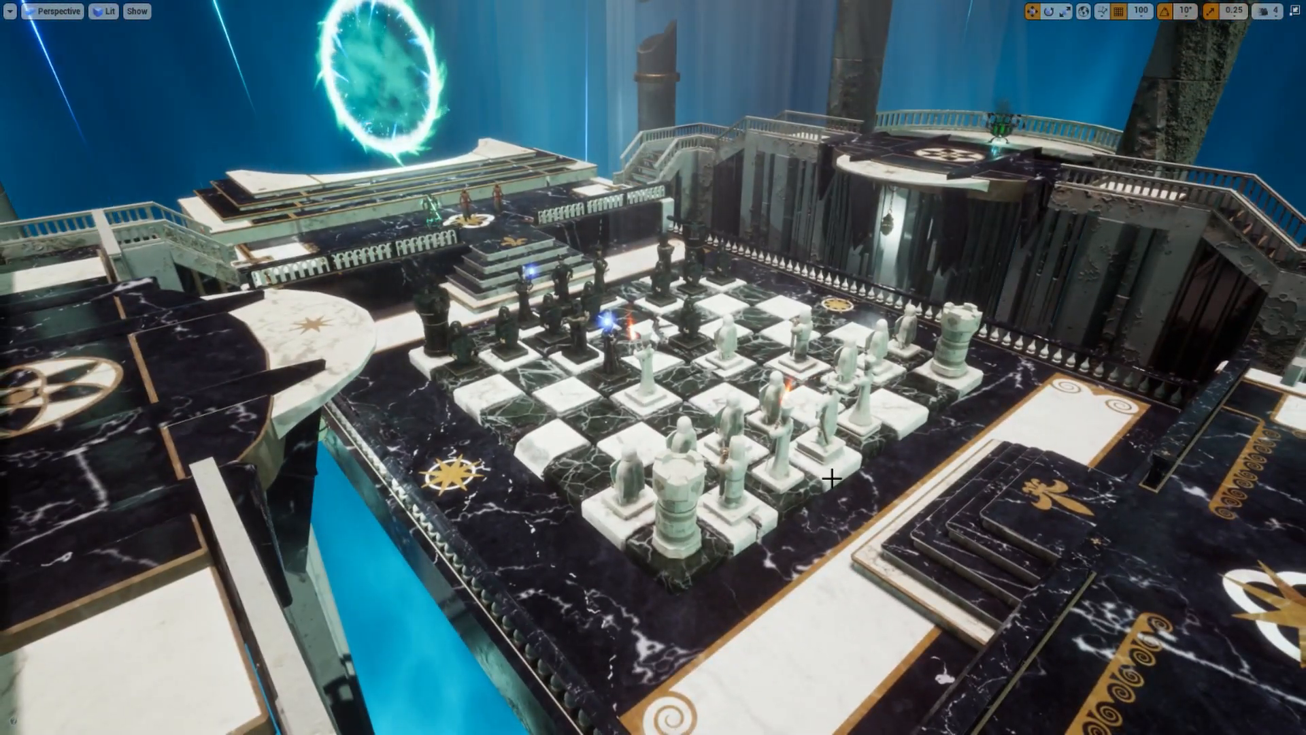
# Bring the reference board back and examine the domed temple hall images against the level
pyautogui.hotkey('alt', 'Tab')
pyautogui.scroll(-3, 1193, 445)
pyautogui.scroll(2, 1137, 483)
pyautogui.moveTo(1136, 483); pyautogui.dragTo(1202, 487, button='middle')
pyautogui.scroll(3, 1099, 580)
pyautogui.scroll(3, 1131, 523)
pyautogui.scroll(1, 1201, 487)
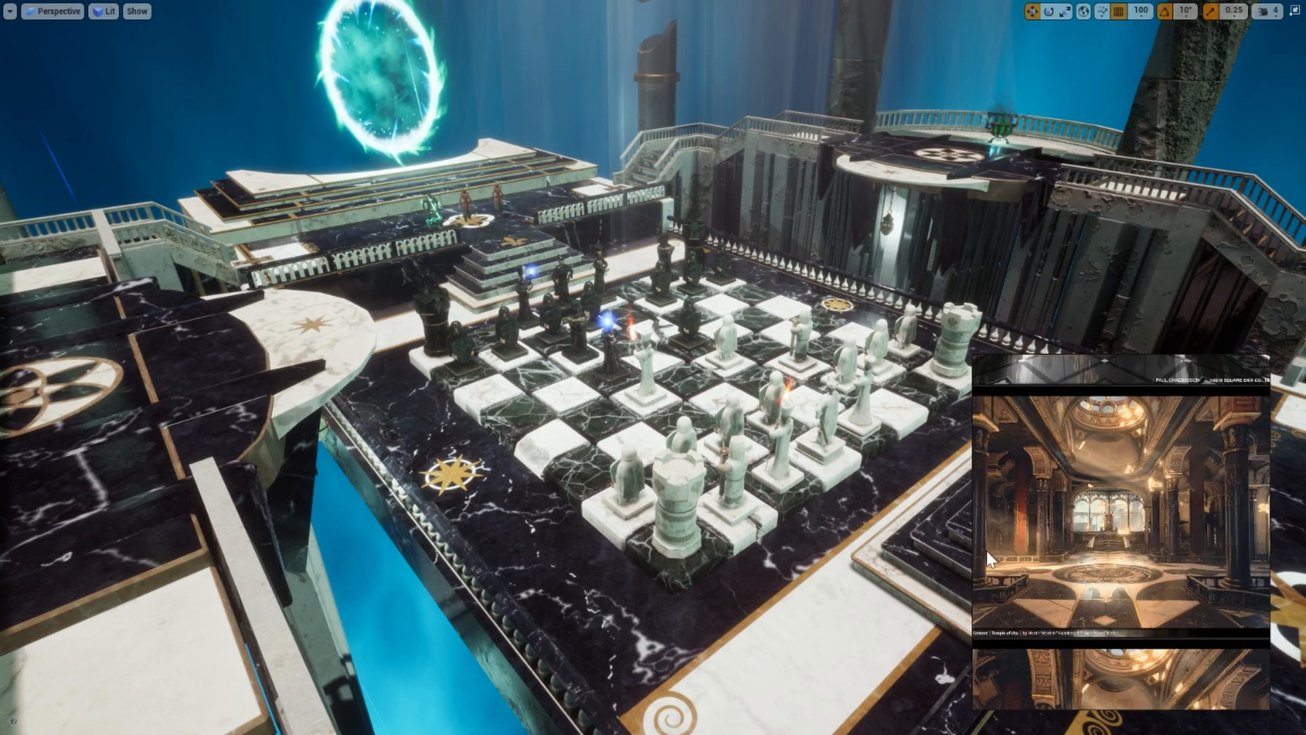
pyautogui.moveTo(796, 515)
pyautogui.mouseDown(button='right')
pyautogui.moveTo(868, 507)
pyautogui.moveTo(850, 531)
pyautogui.moveTo(796, 527)
pyautogui.moveTo(795, 515)
pyautogui.mouseUp(button='right')
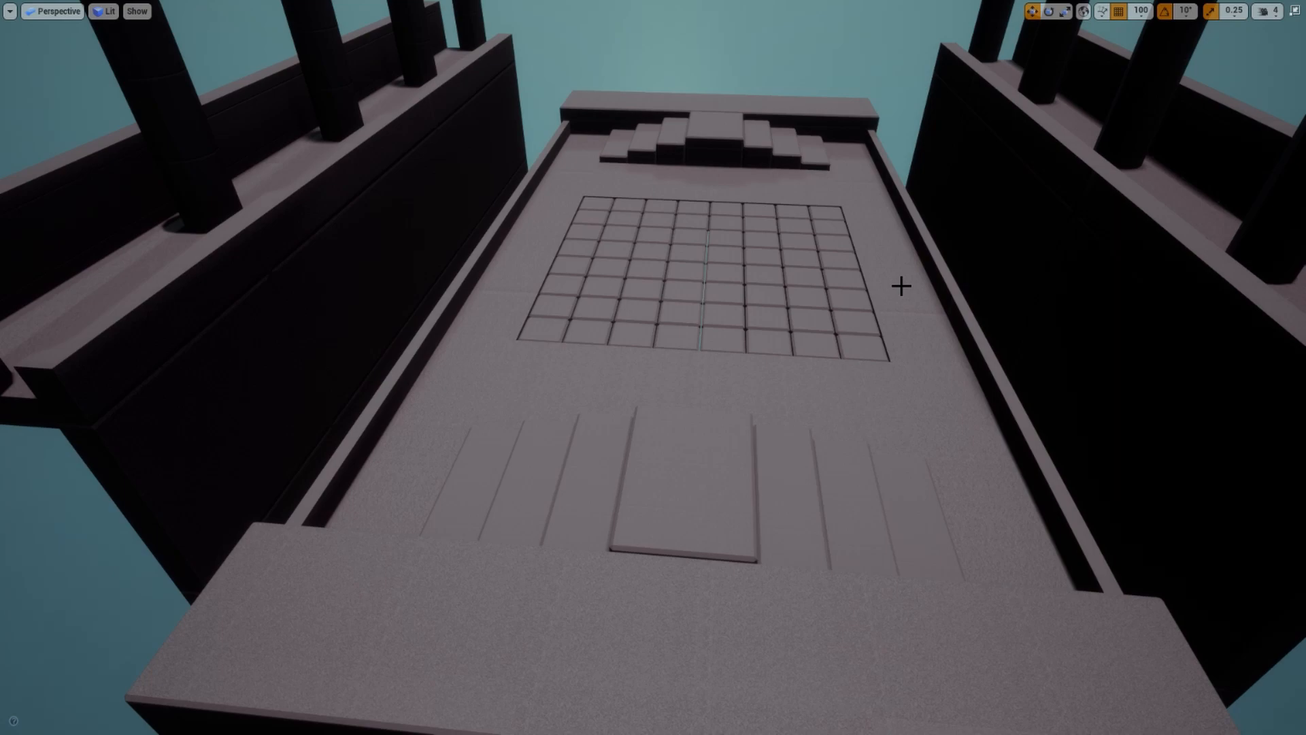
# Examine the early level blockout, covering the board grid, central stairs, side walls and round platforms
pyautogui.moveTo(930, 297)
pyautogui.mouseDown(button='right')
pyautogui.moveTo(970, 212)
pyautogui.moveTo(851, 211)
pyautogui.moveTo(1014, 259)
pyautogui.moveTo(1198, 286)
pyautogui.moveTo(1007, 239)
pyautogui.moveTo(1163, 279)
pyautogui.moveTo(1136, 266)
pyautogui.moveTo(929, 297)
pyautogui.mouseUp(button='right')
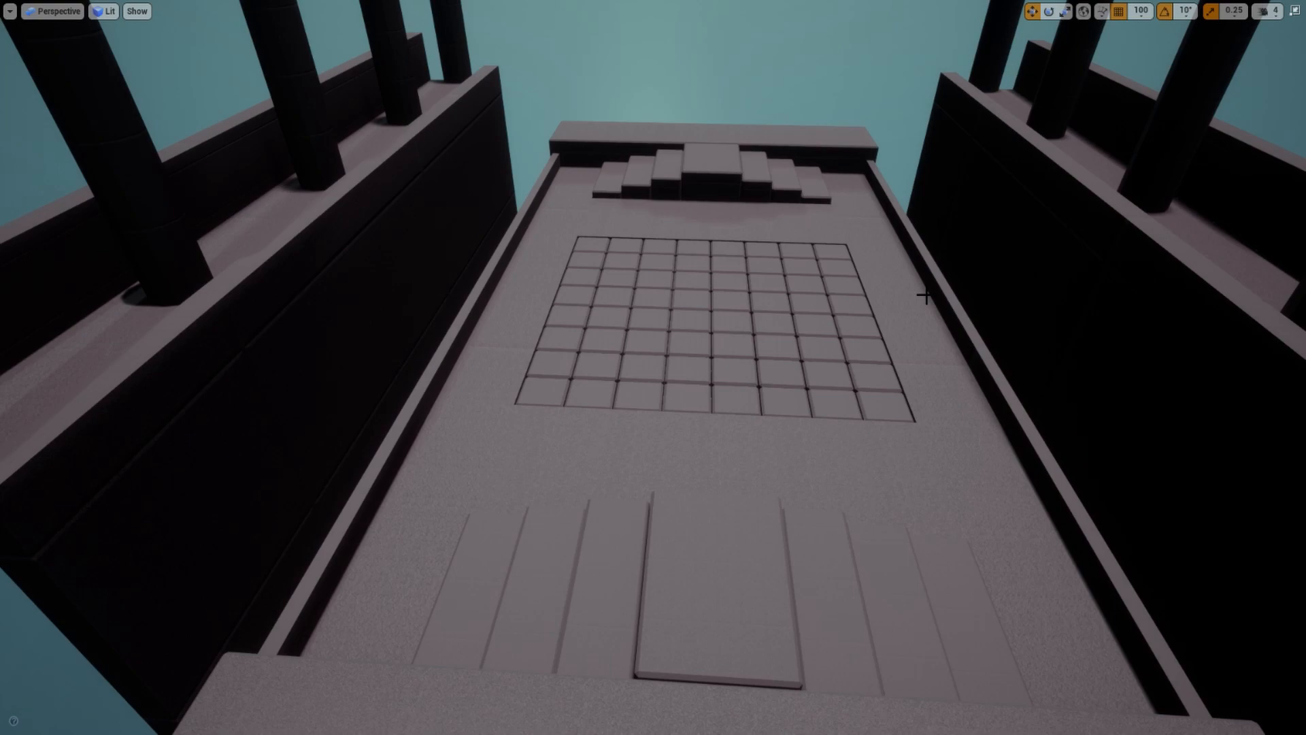
pyautogui.moveTo(929, 297); pyautogui.dragTo(929, 297, button='right')
pyautogui.moveTo(1018, 362); pyautogui.dragTo(960, 355, button='right')
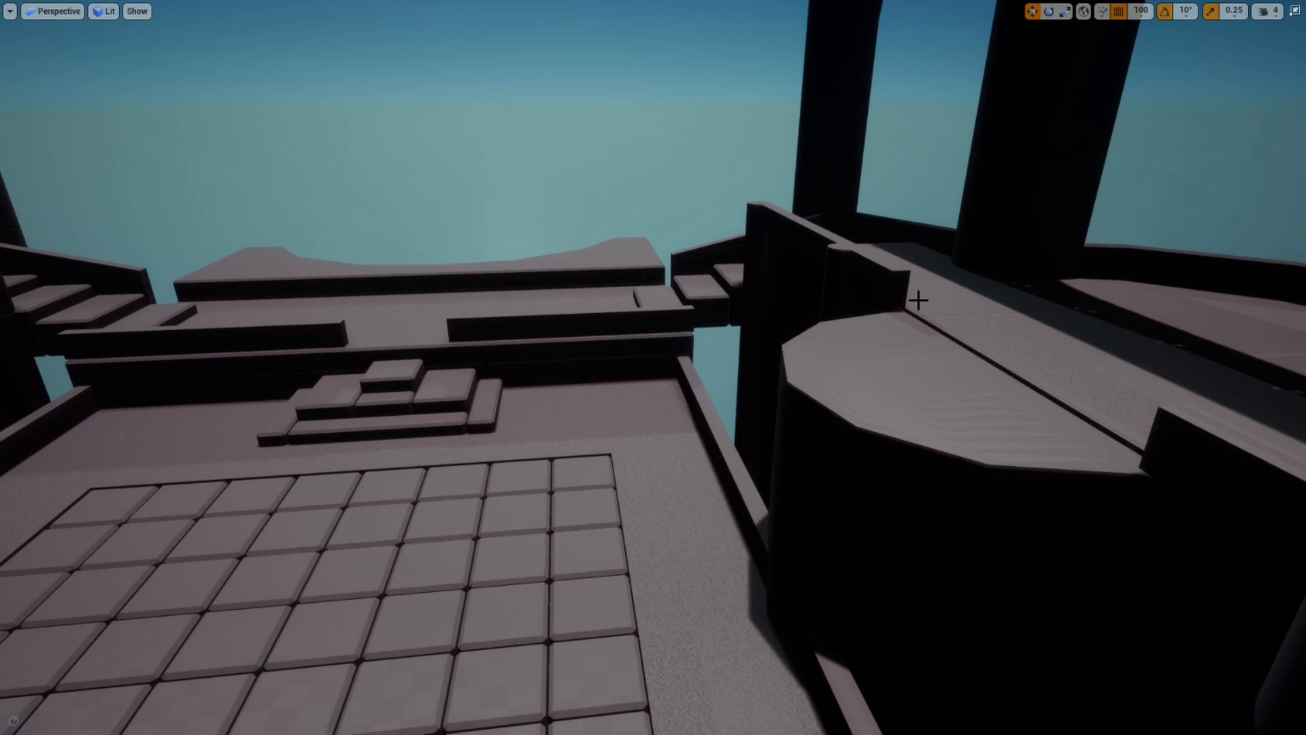
pyautogui.moveTo(922, 287); pyautogui.dragTo(923, 288, button='right')
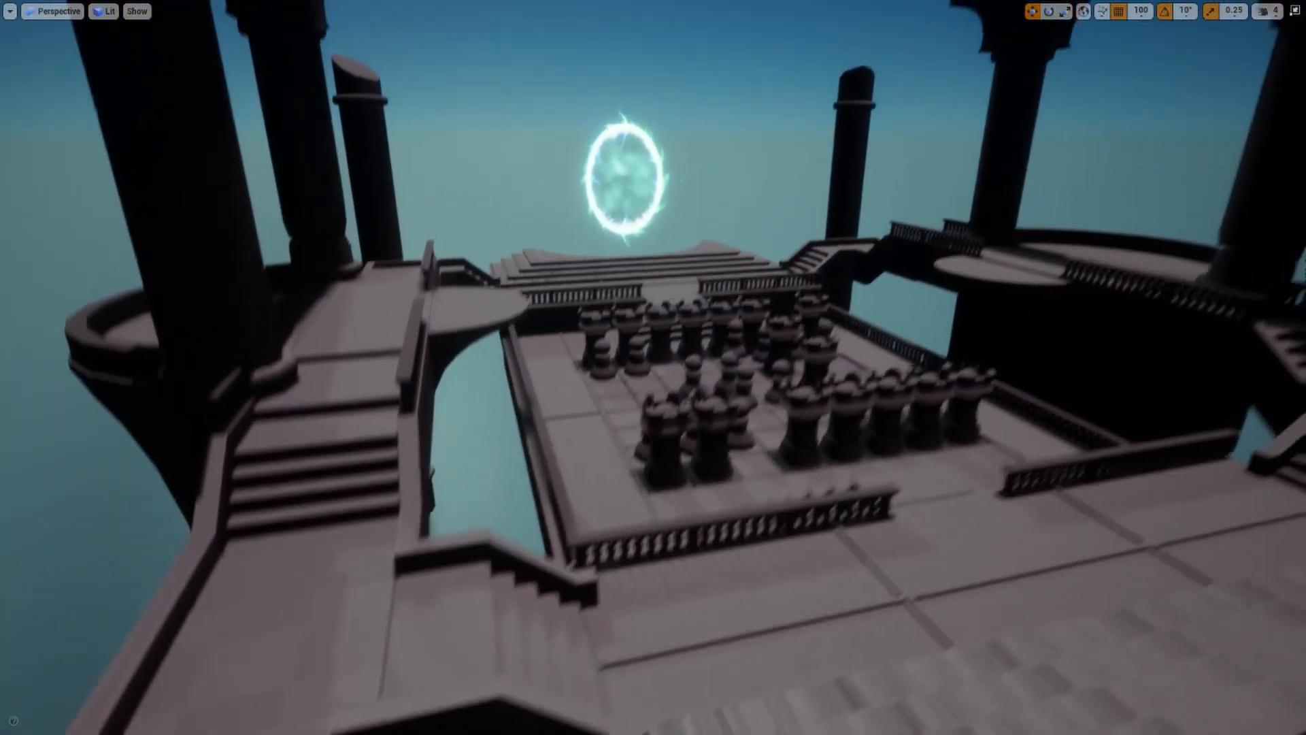
# Examine the refined blockout with broken pillars, railings, portal and placeholder chess pieces
pyautogui.moveTo(653, 367); pyautogui.dragTo(585, 388, button='right')
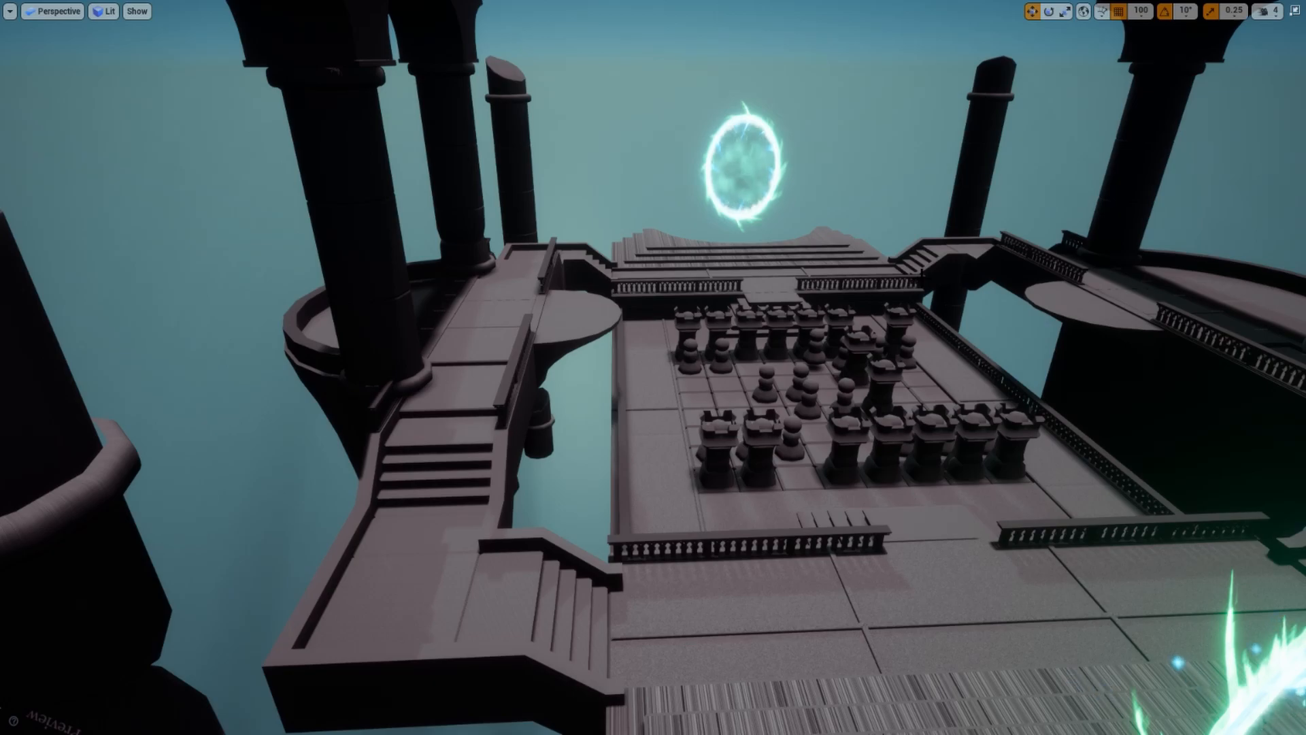
pyautogui.moveTo(653, 367); pyautogui.dragTo(578, 350, button='right')
pyautogui.moveTo(924, 276); pyautogui.dragTo(612, 408, button='right')
pyautogui.moveTo(941, 247); pyautogui.dragTo(748, 251, button='right')
pyautogui.moveTo(874, 252); pyautogui.dragTo(870, 221, button='right')
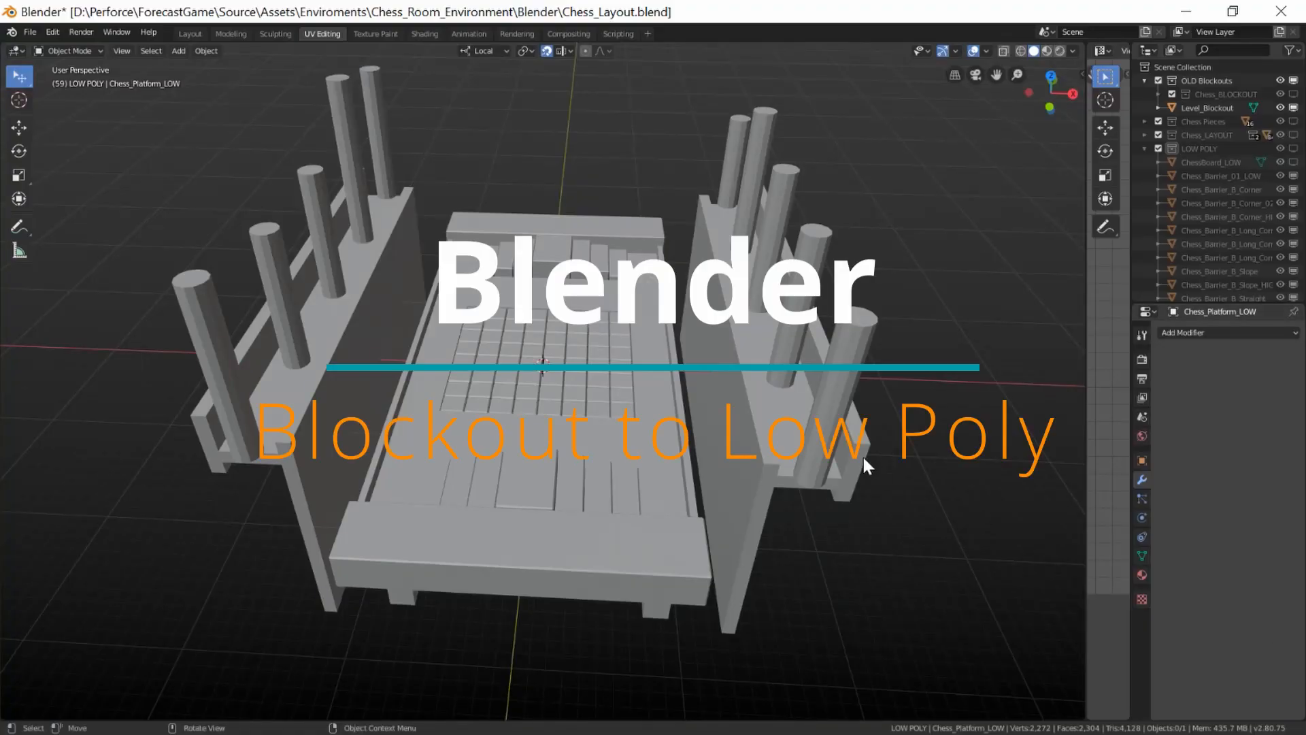
pyautogui.moveTo(864, 455); pyautogui.dragTo(748, 470, button='middle')
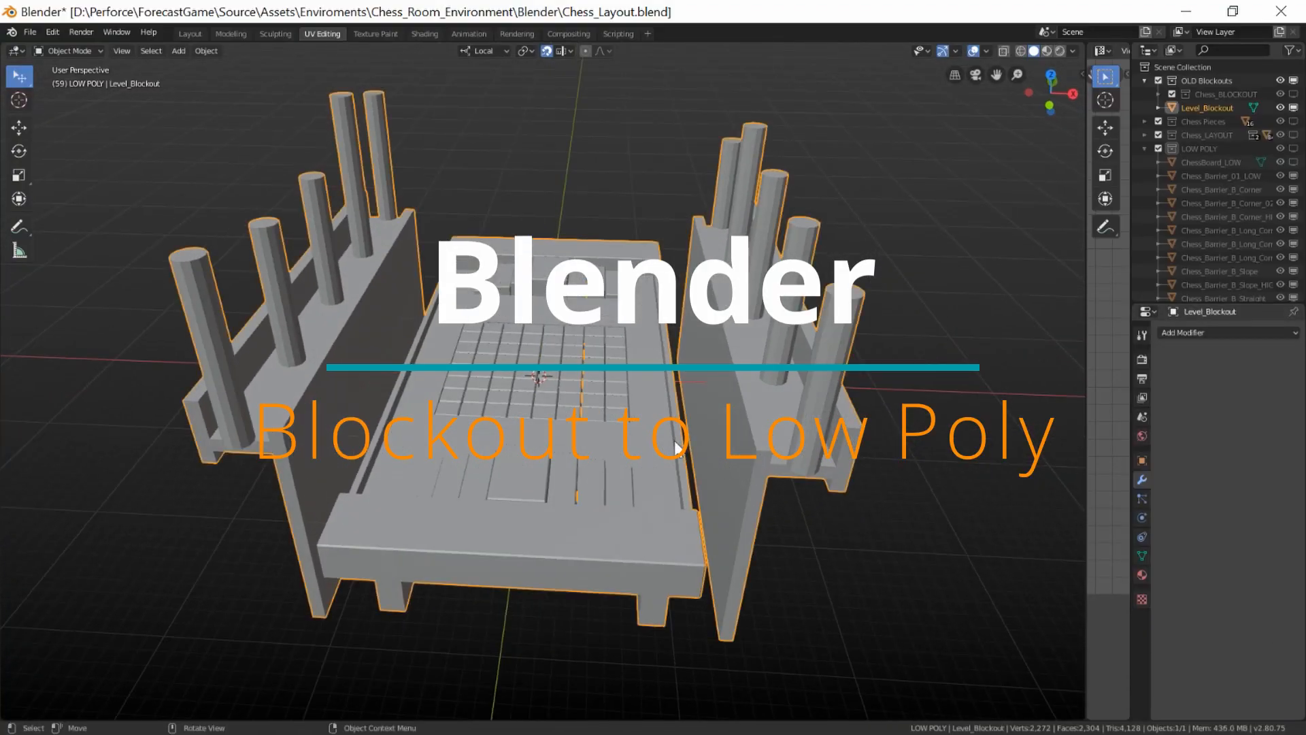
# Switch to Blender and inspect the Level_Blockout mesh in Edit Mode, returning to Object Mode with nothing selected
pyautogui.click(741, 467)
pyautogui.scroll(4, 701, 429)
pyautogui.scroll(-2, 701, 430)
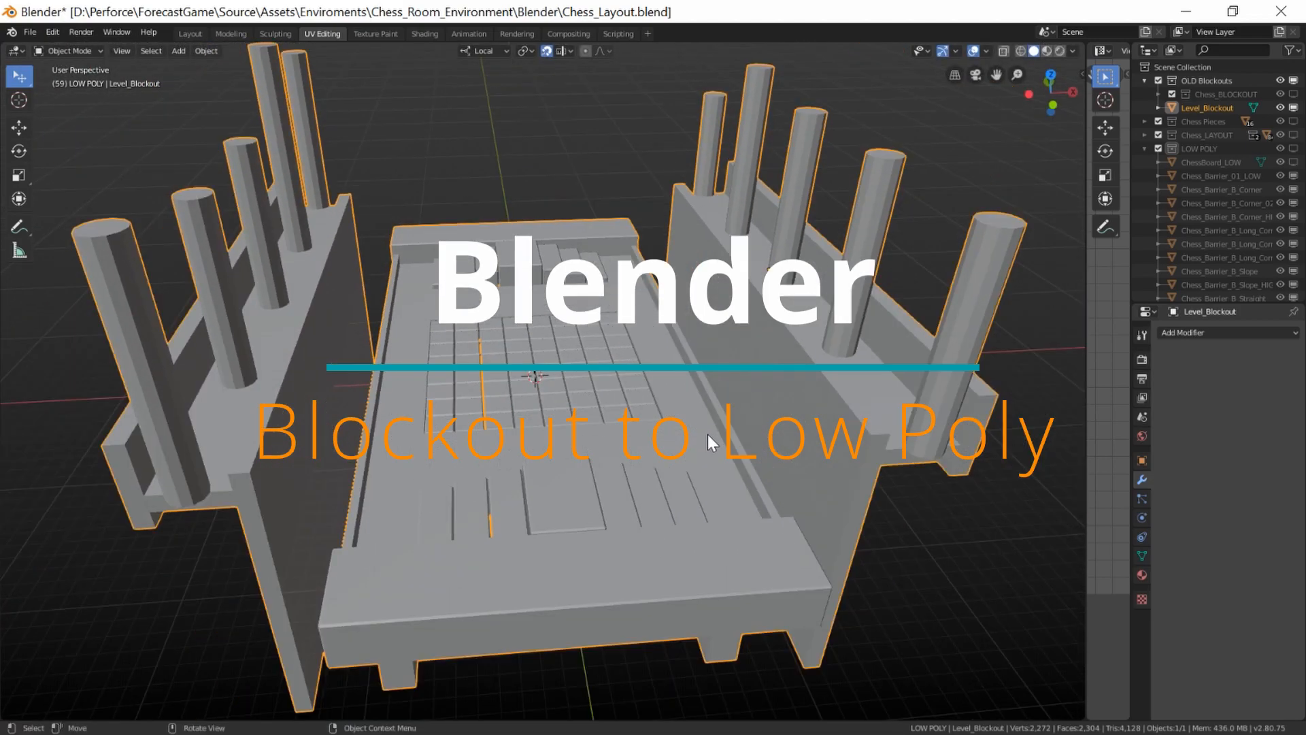
pyautogui.press('Tab')
pyautogui.moveTo(707, 434); pyautogui.dragTo(812, 474, button='middle')
pyautogui.scroll(-2, 816, 481)
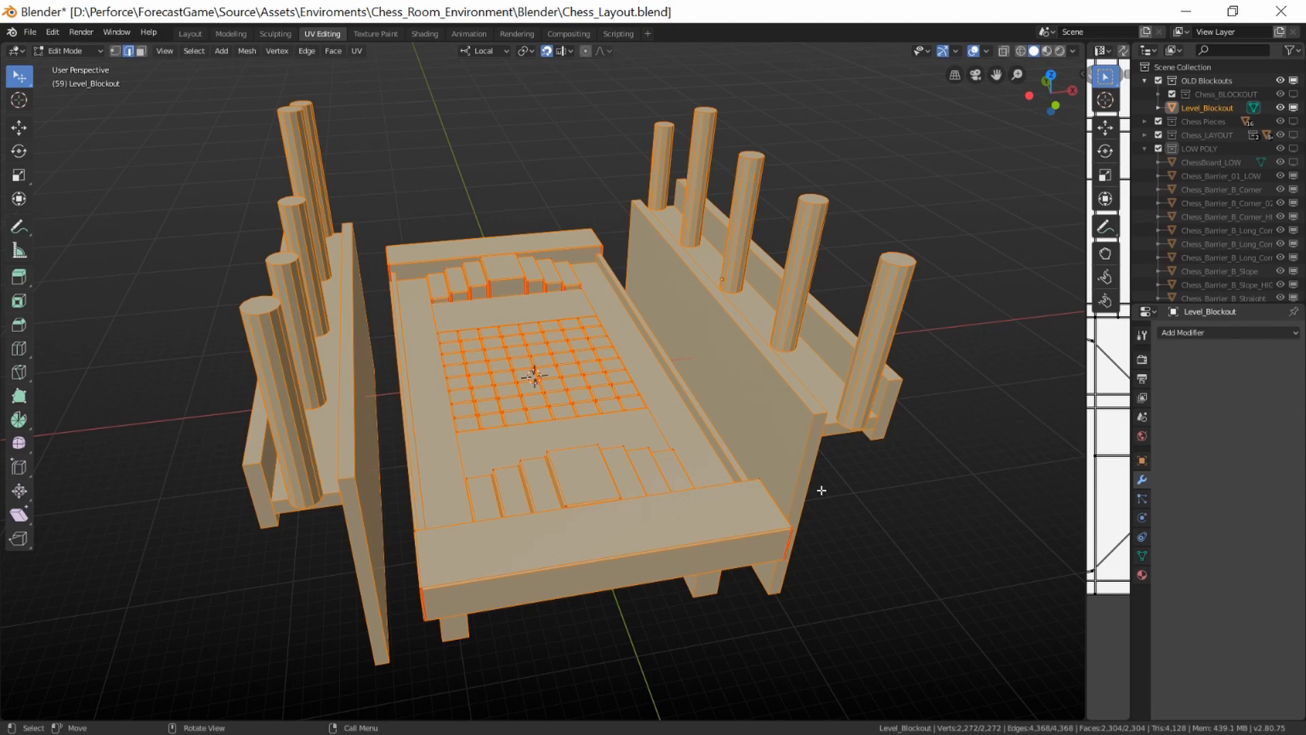
pyautogui.press('Tab')
pyautogui.click(919, 626)
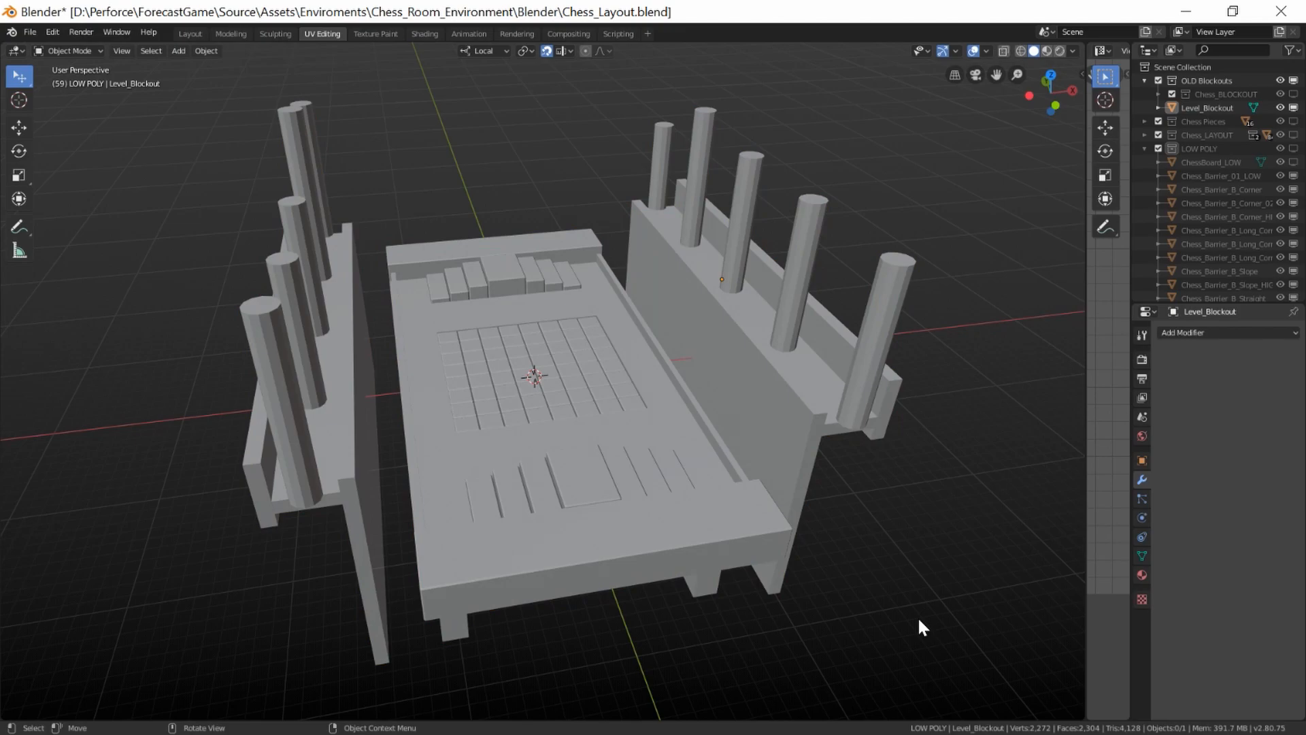
# Show the Chess_BLOCKOUT collection and hide the Level_Blockout object
pyautogui.click(1280, 93)
pyautogui.click(1280, 108)
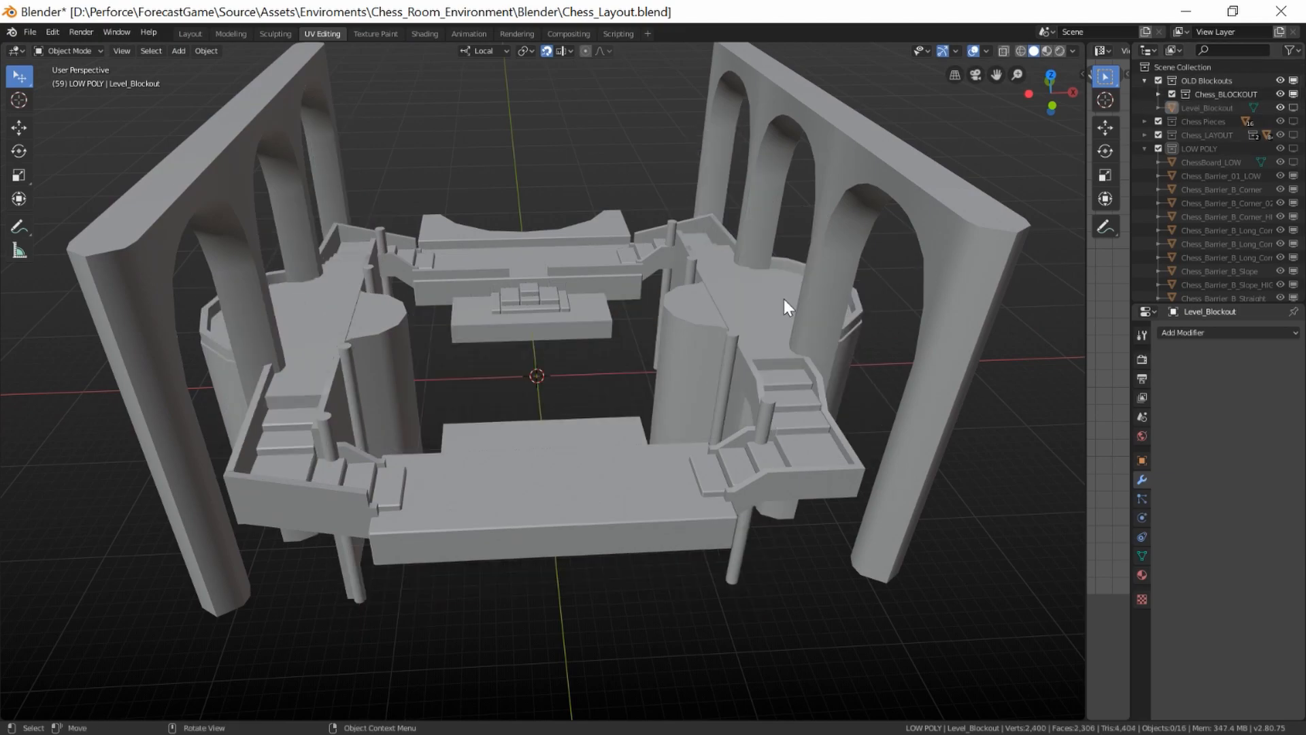
# Unhide the Level_Blockout object, hide the OLD Blockouts collection and show the Chess_LAYOUT collection
pyautogui.click(1293, 107)
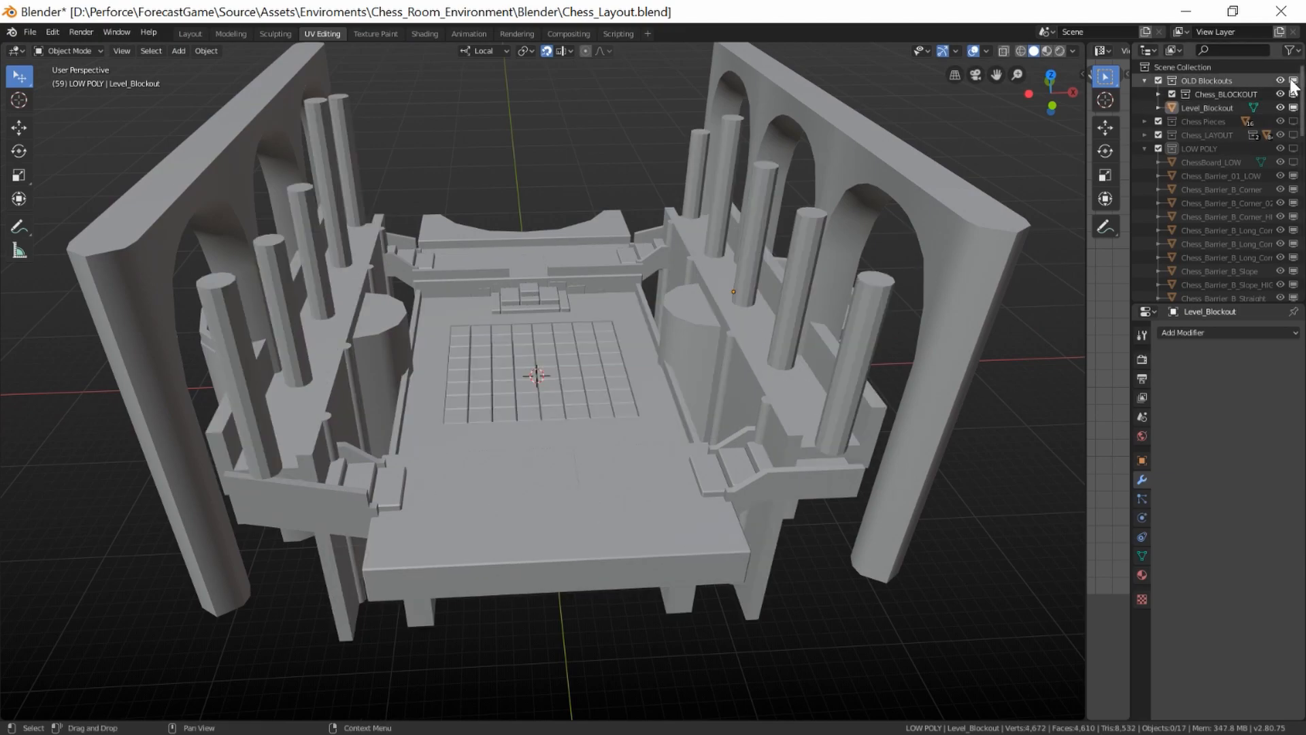
pyautogui.click(1294, 80)
pyautogui.click(1280, 134)
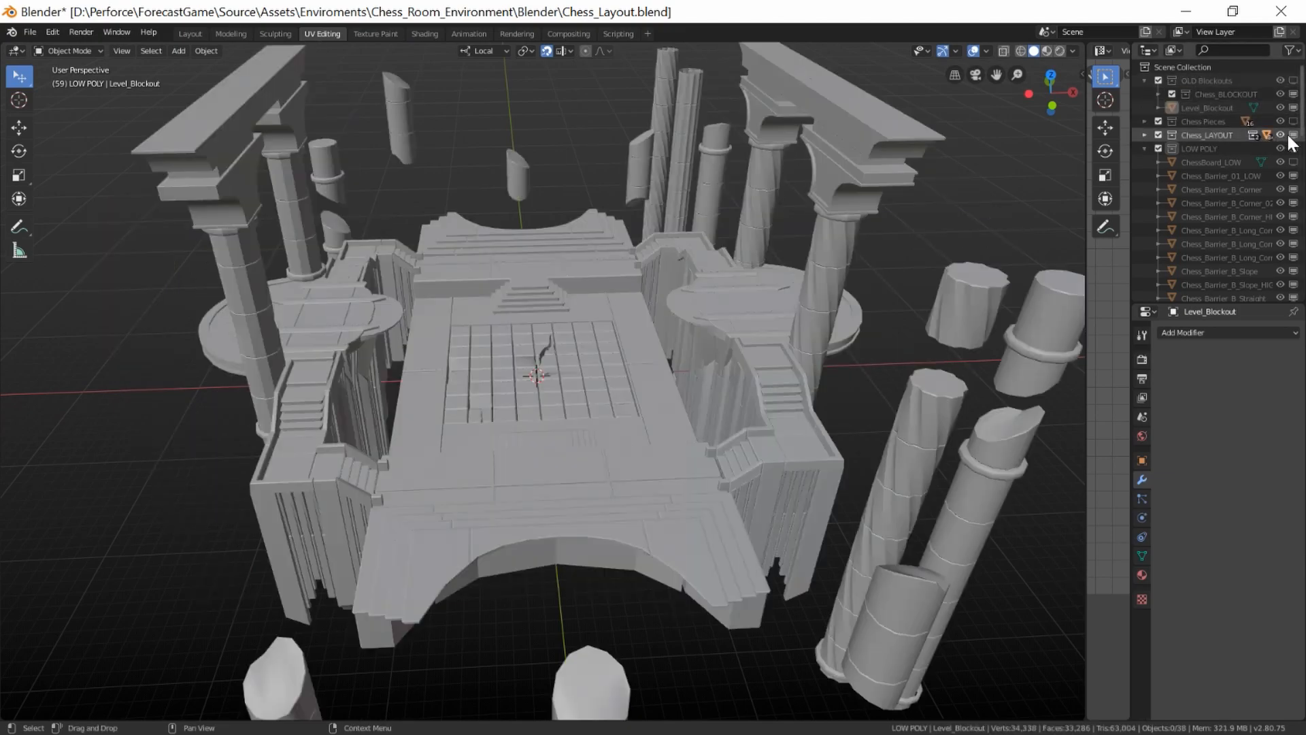
# Try moving individual modular pieces of the chess room layout, ending with the small central stairs, and cancel every move
pyautogui.moveTo(803, 283); pyautogui.dragTo(827, 273, button='middle')
pyautogui.scroll(4, 679, 340)
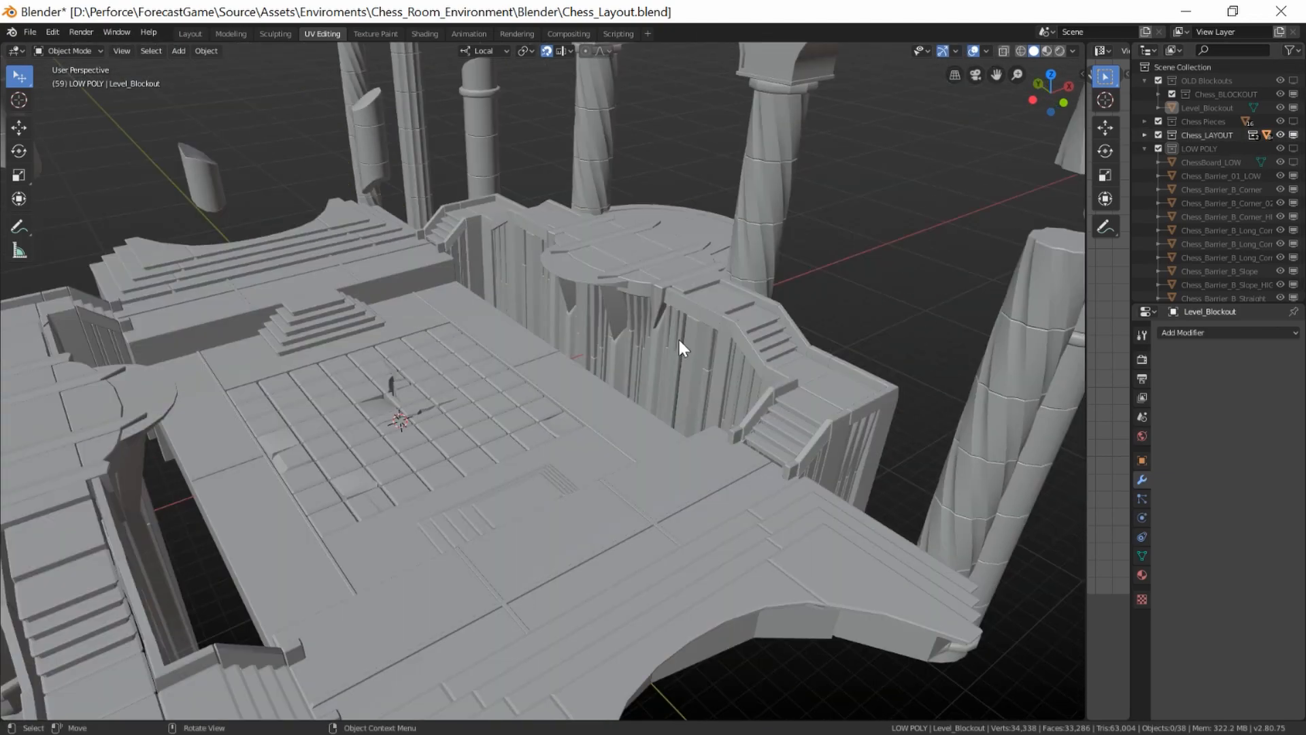
pyautogui.scroll(1, 568, 272)
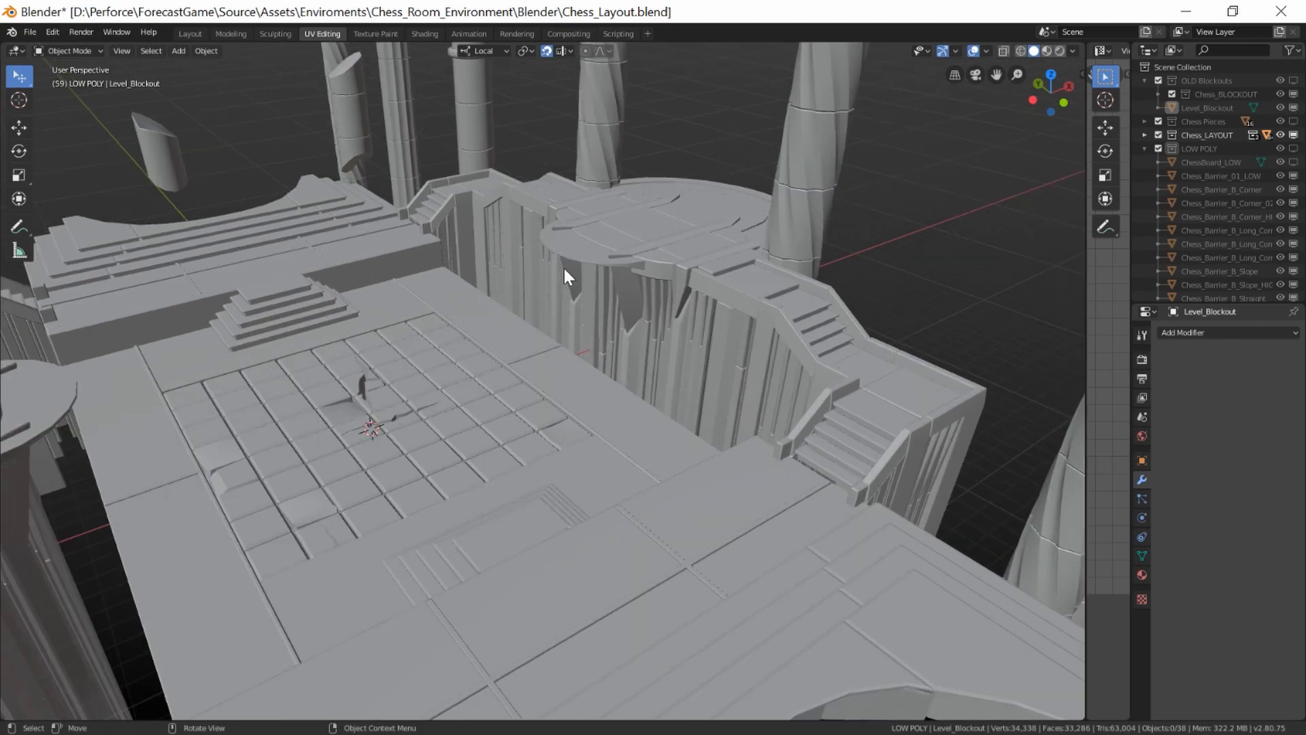
pyautogui.keyDown('shift'); pyautogui.moveTo(568, 272); pyautogui.dragTo(558, 328, button='middle'); pyautogui.keyUp('shift')
pyautogui.scroll(2, 558, 328)
pyautogui.click(641, 398)
pyautogui.moveTo(641, 397); pyautogui.dragTo(618, 401, button='middle')
pyautogui.press('g')
pyautogui.rightClick(691, 361)
pyautogui.click(477, 264)
pyautogui.press('g')
pyautogui.rightClick(479, 191)
pyautogui.keyDown('shift'); pyautogui.moveTo(507, 415); pyautogui.dragTo(572, 276, button='middle'); pyautogui.keyUp('shift')
pyautogui.moveTo(571, 276); pyautogui.dragTo(580, 283, button='middle')
pyautogui.click(733, 452)
pyautogui.press('g')
pyautogui.rightClick(599, 316)
pyautogui.click(587, 299)
pyautogui.press('g')
pyautogui.rightClick(531, 238)
pyautogui.keyDown('shift'); pyautogui.moveTo(370, 156); pyautogui.dragTo(408, 184, button='middle'); pyautogui.keyUp('shift')
pyautogui.click(402, 181)
pyautogui.press('Escape')
pyautogui.scroll(-3, 464, 128)
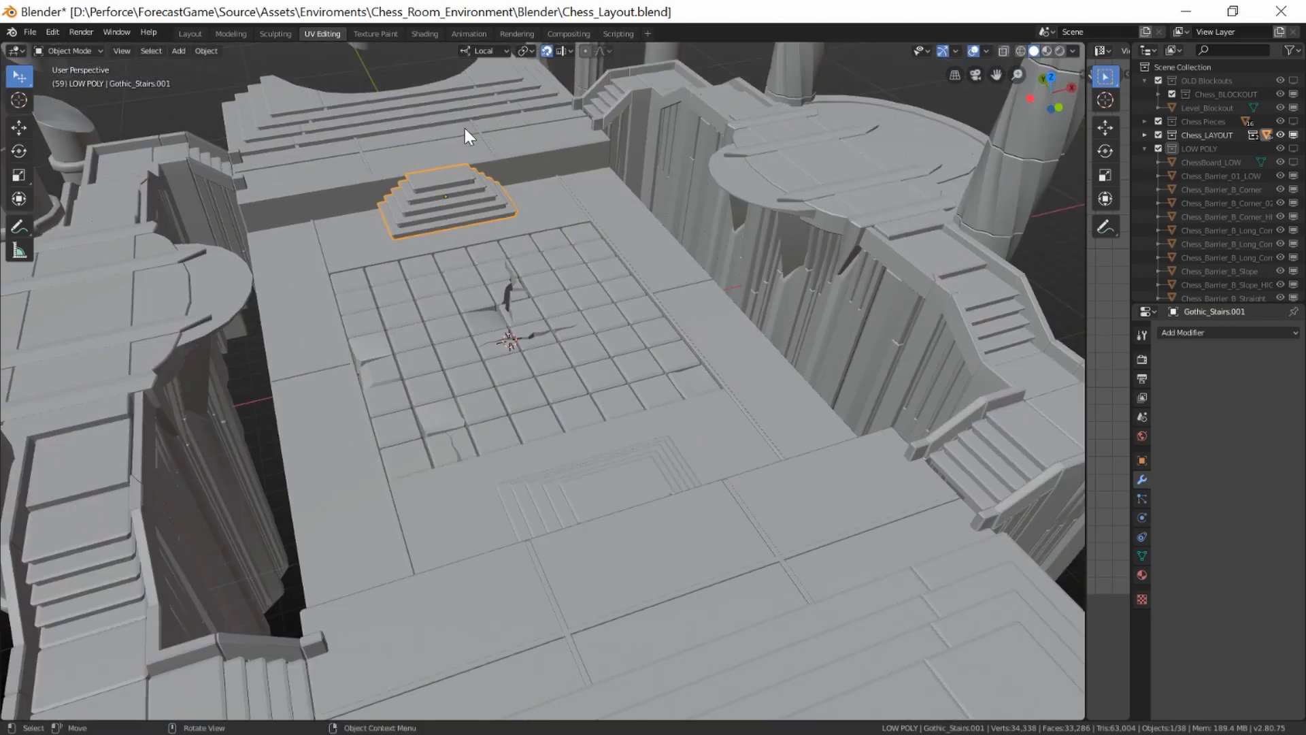
# Try moving the gothic side wall and cancel it, select the chessboard briefly and clear the selection
pyautogui.click(660, 101)
pyautogui.press('g')
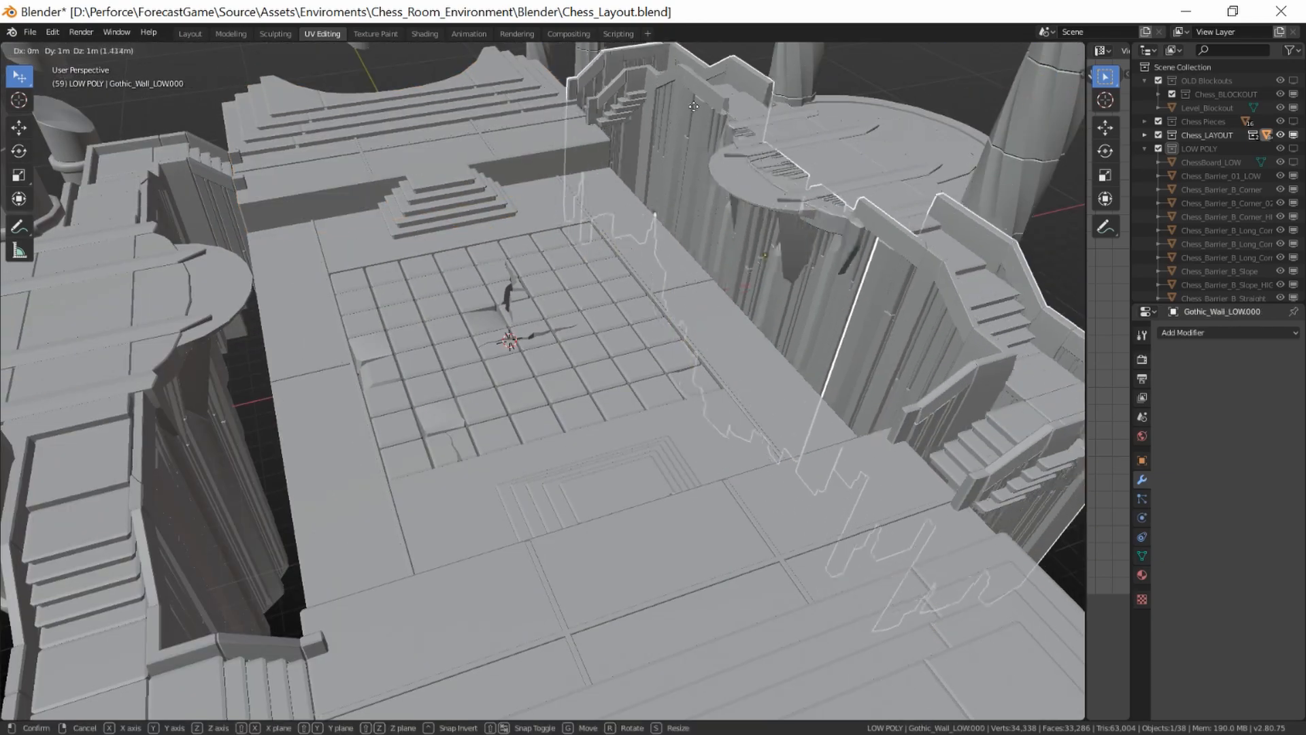
pyautogui.rightClick(811, 281)
pyautogui.moveTo(811, 280); pyautogui.dragTo(793, 309, button='middle')
pyautogui.moveTo(701, 305); pyautogui.dragTo(645, 317, button='middle')
pyautogui.click(552, 418)
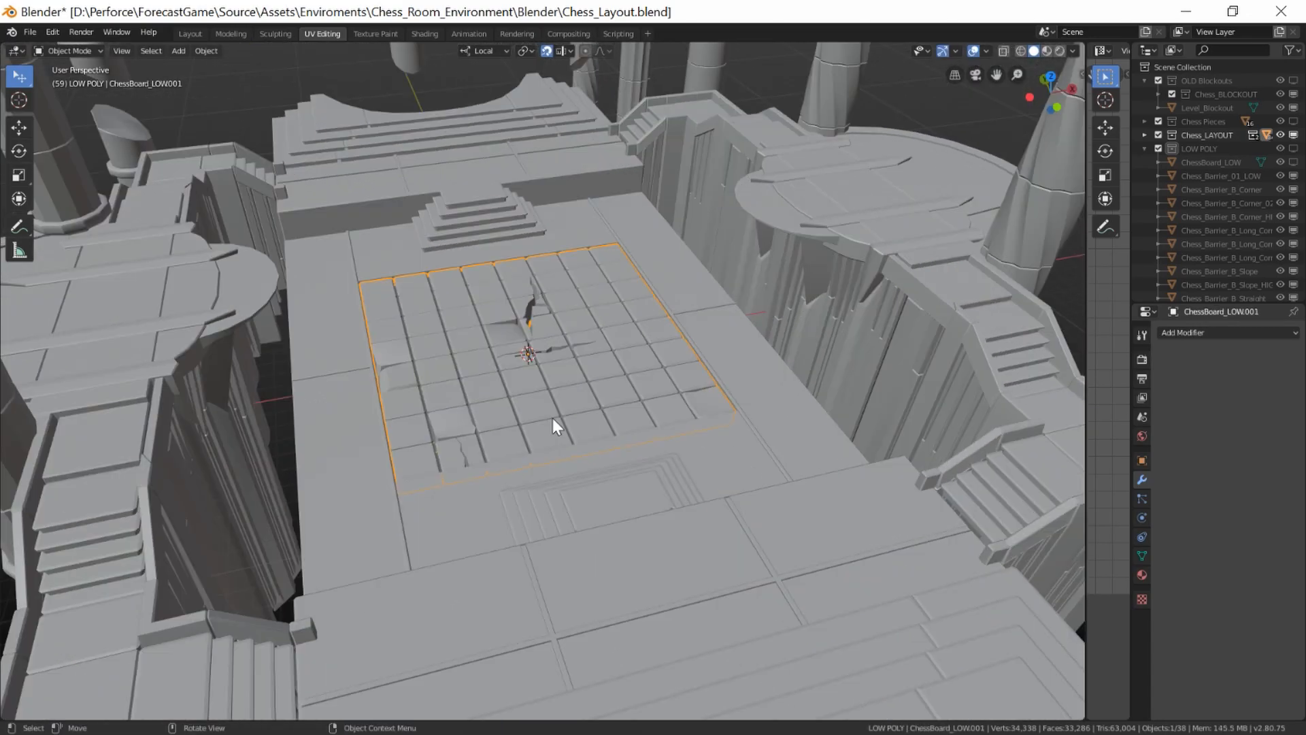
pyautogui.scroll(-2, 552, 417)
pyautogui.click(647, 585)
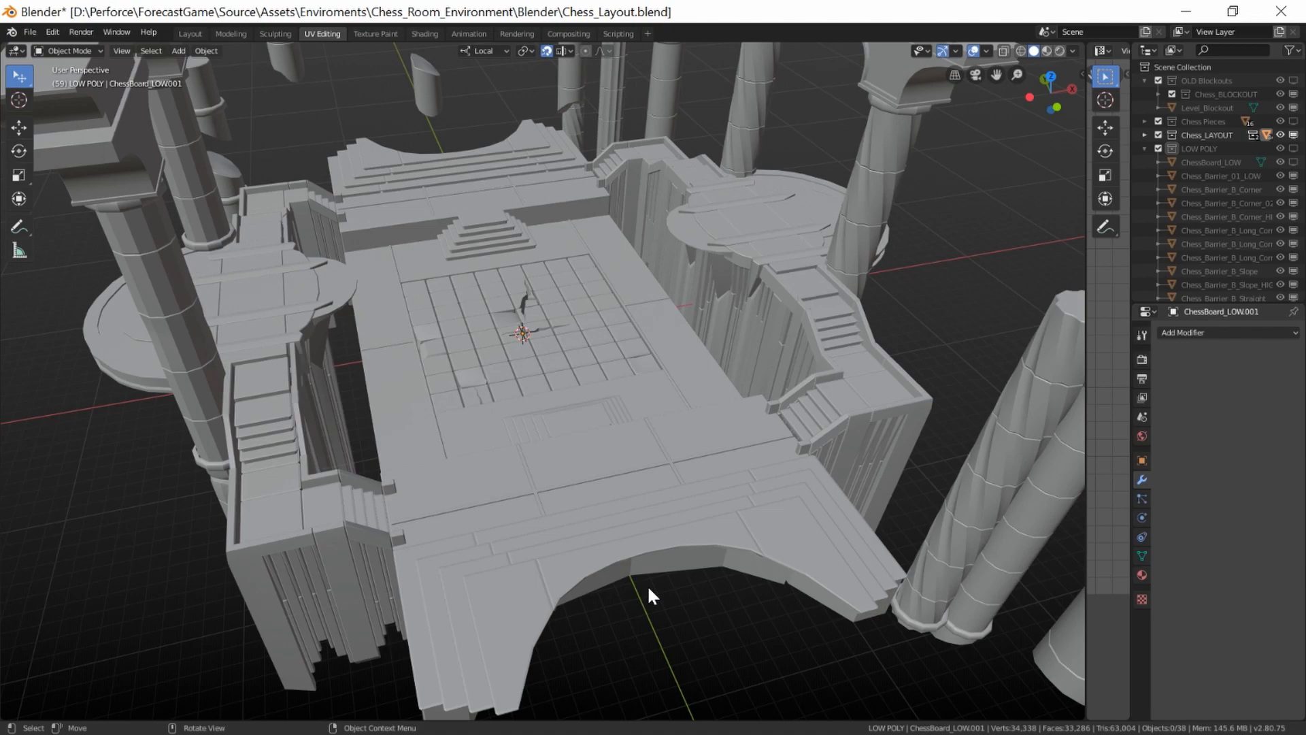
# Examine the assembled modular layout, covering the chessboard, front steps, side stairs, walls and circular platforms
pyautogui.scroll(3, 700, 502)
pyautogui.hotkey('ctrl', 'space')
pyautogui.scroll(-4, 610, 322)
pyautogui.moveTo(760, 445); pyautogui.dragTo(645, 385, button='middle')
pyautogui.scroll(3, 610, 321)
pyautogui.scroll(3, 708, 398)
pyautogui.hotkey('ctrl', 'space')
pyautogui.scroll(-5, 753, 456)
pyautogui.moveTo(754, 456); pyautogui.dragTo(686, 469, button='middle')
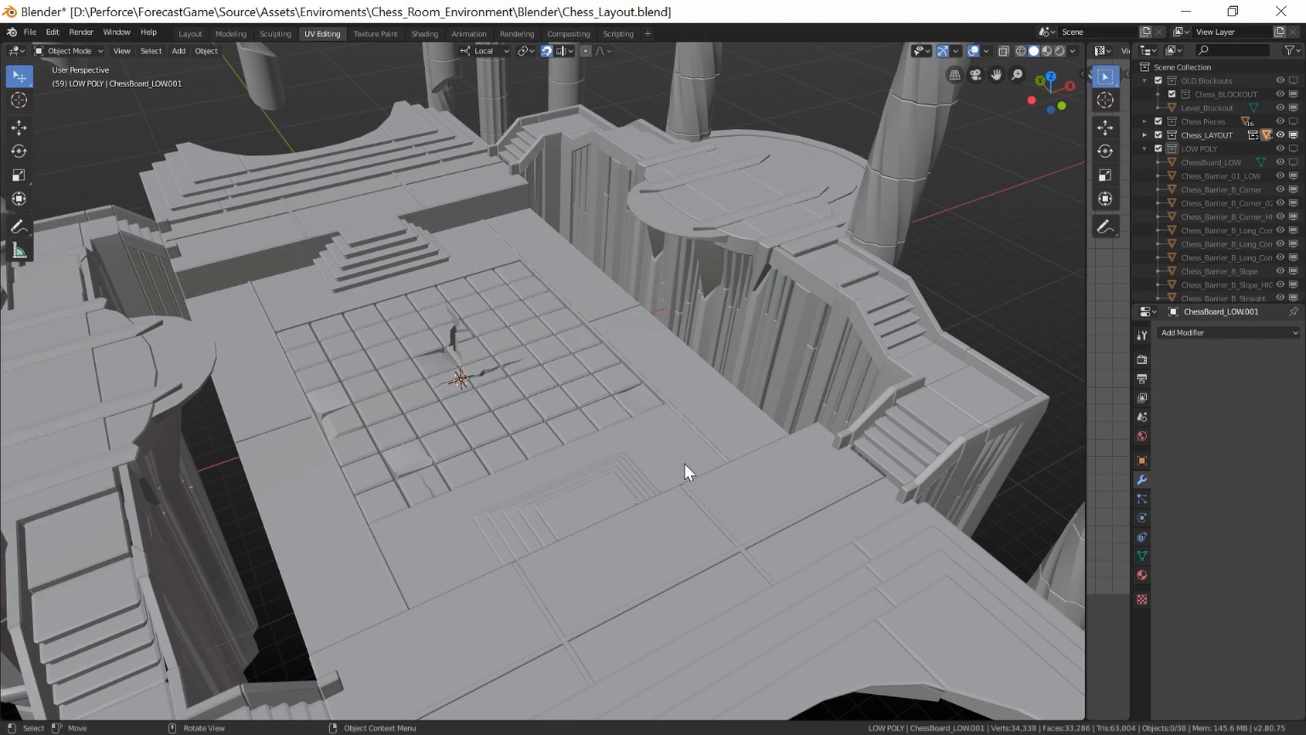
pyautogui.moveTo(685, 464); pyautogui.dragTo(813, 380, button='middle')
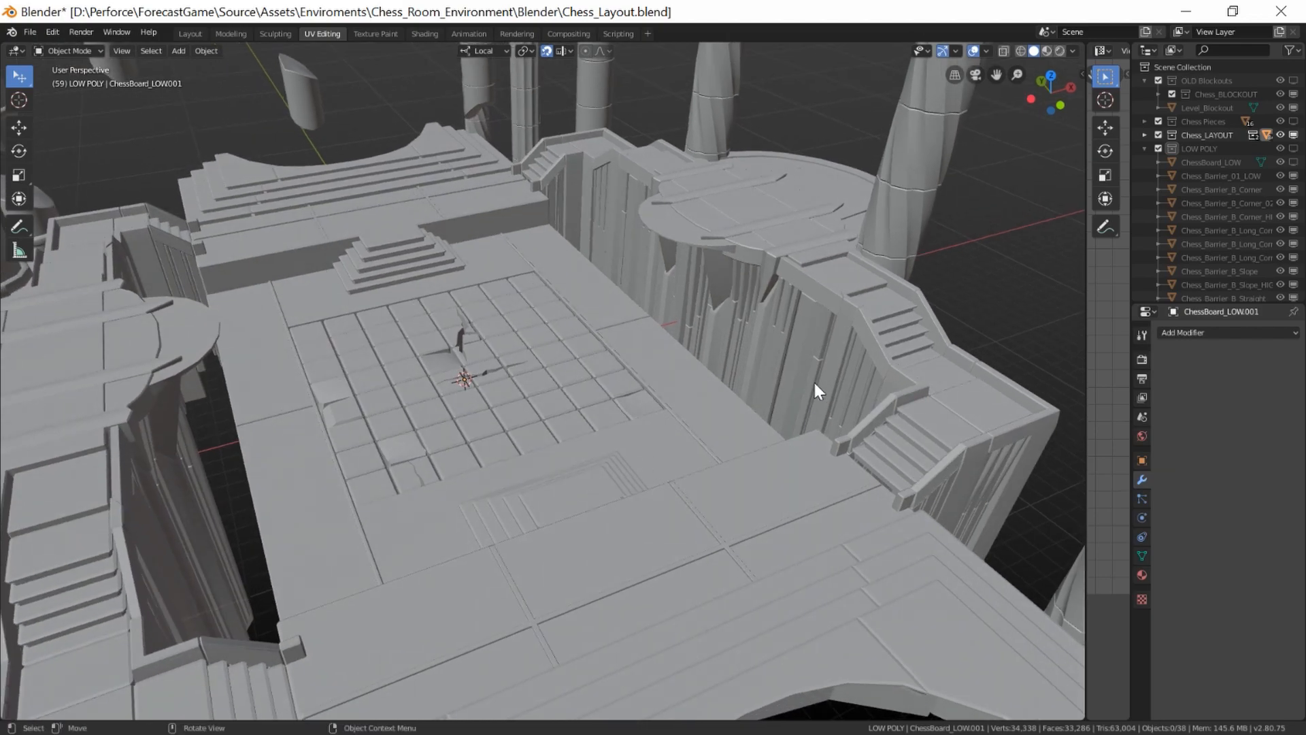
# Toggle the Chess_LAYOUT and LOW POLY collections, and try lifting the gothic side wall away from the layout
pyautogui.click(1292, 135)
pyautogui.click(1294, 149)
pyautogui.click(1293, 148)
pyautogui.click(1293, 135)
pyautogui.scroll(-2, 555, 436)
pyautogui.click(555, 439)
pyautogui.scroll(-3, 613, 411)
pyautogui.scroll(4, 669, 385)
pyautogui.click(762, 340)
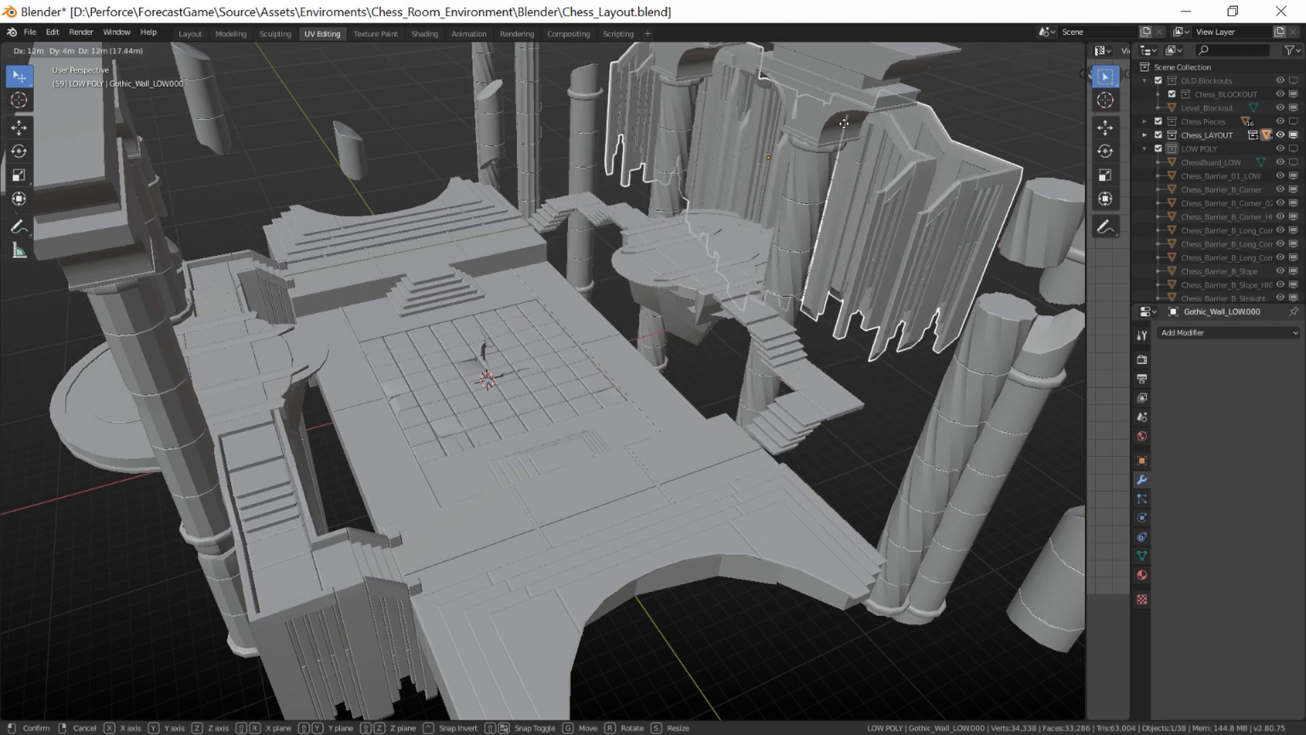
# Hide the Chess_LAYOUT collection, show the LOW POLY collection and inspect its overlapping source pieces
pyautogui.click(1293, 135)
pyautogui.scroll(3, 672, 378)
pyautogui.scroll(-5, 687, 373)
pyautogui.scroll(2, 577, 317)
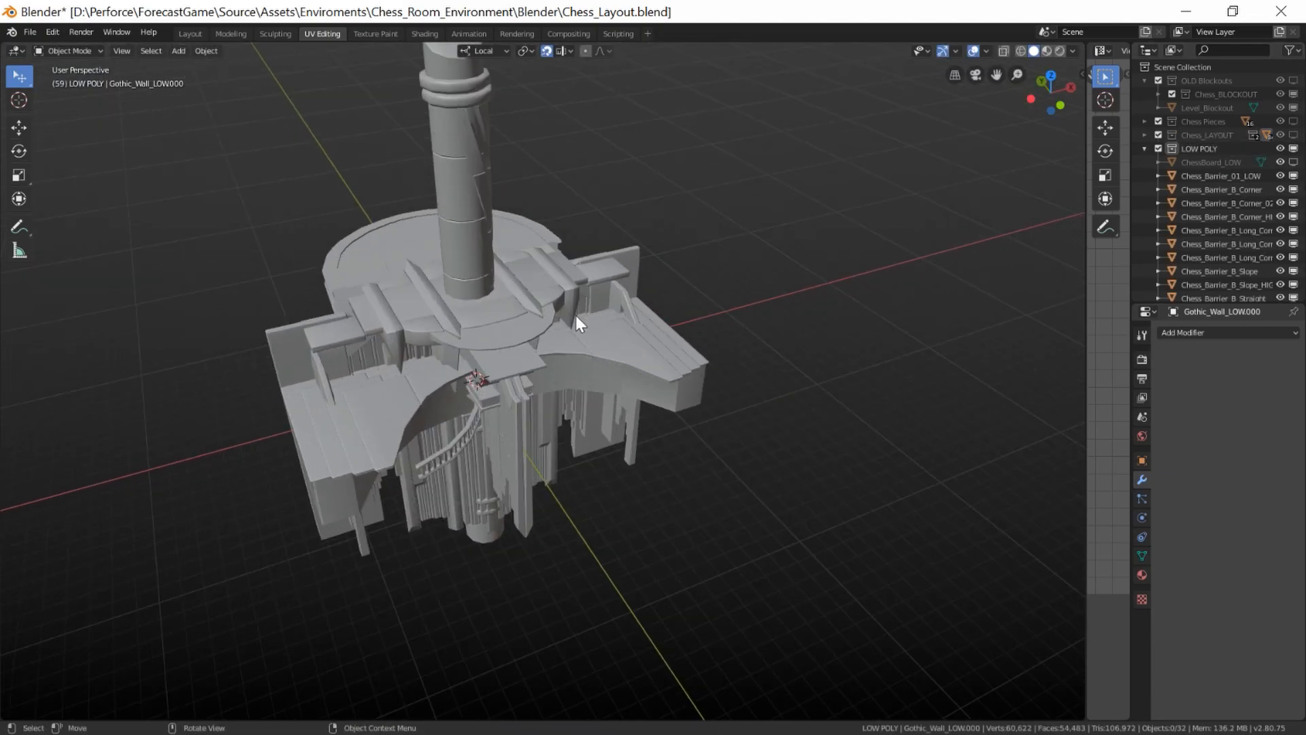
pyautogui.moveTo(457, 293); pyautogui.dragTo(541, 324, button='middle')
# Isolate Chess_Platform_HIGH and Chess_Platform_LOW from the LOW POLY collection in local view
pyautogui.click(1232, 161)
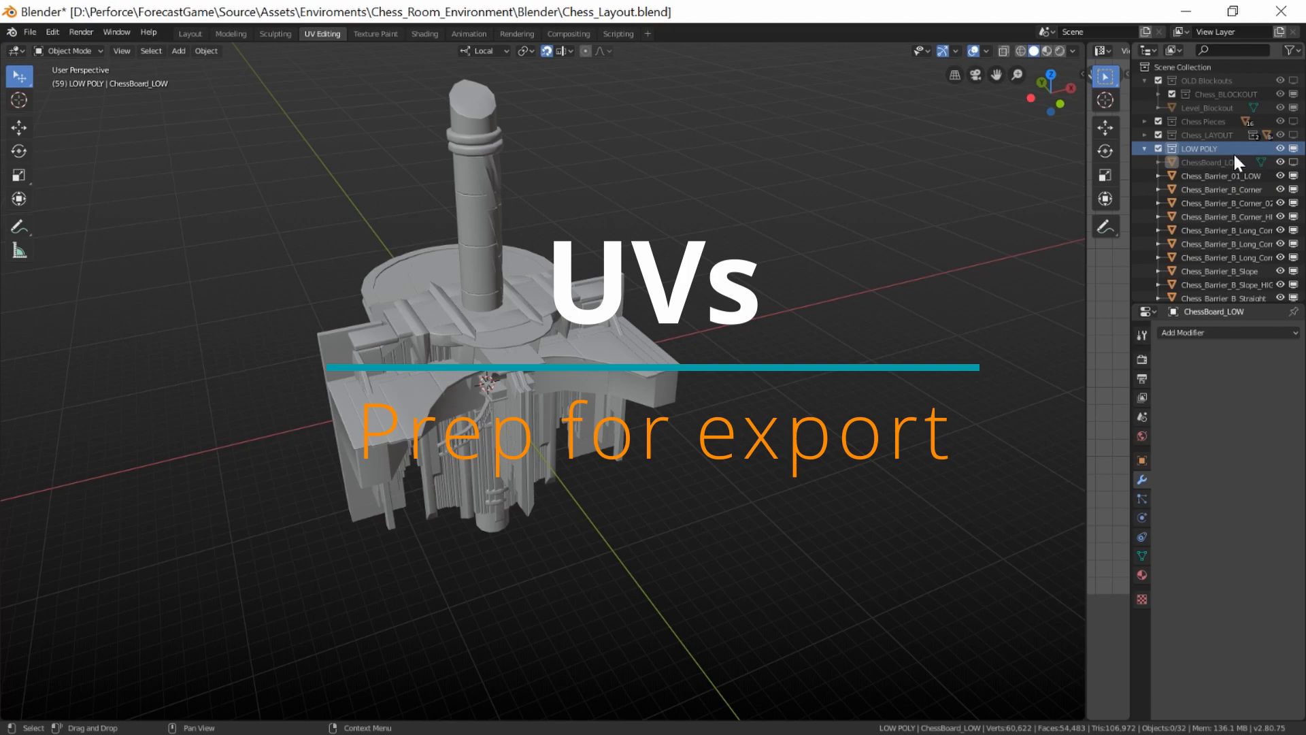
pyautogui.scroll(-3, 1245, 156)
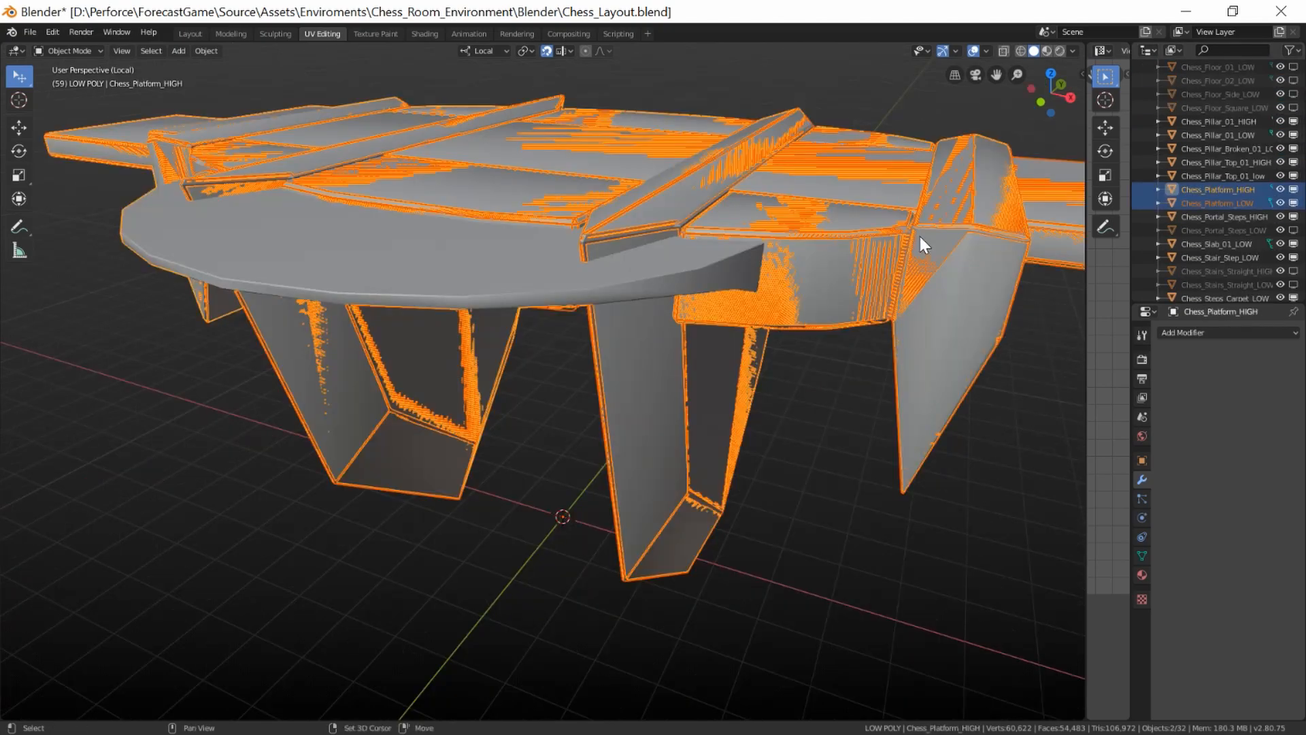
pyautogui.moveTo(920, 244); pyautogui.dragTo(851, 305, button='middle')
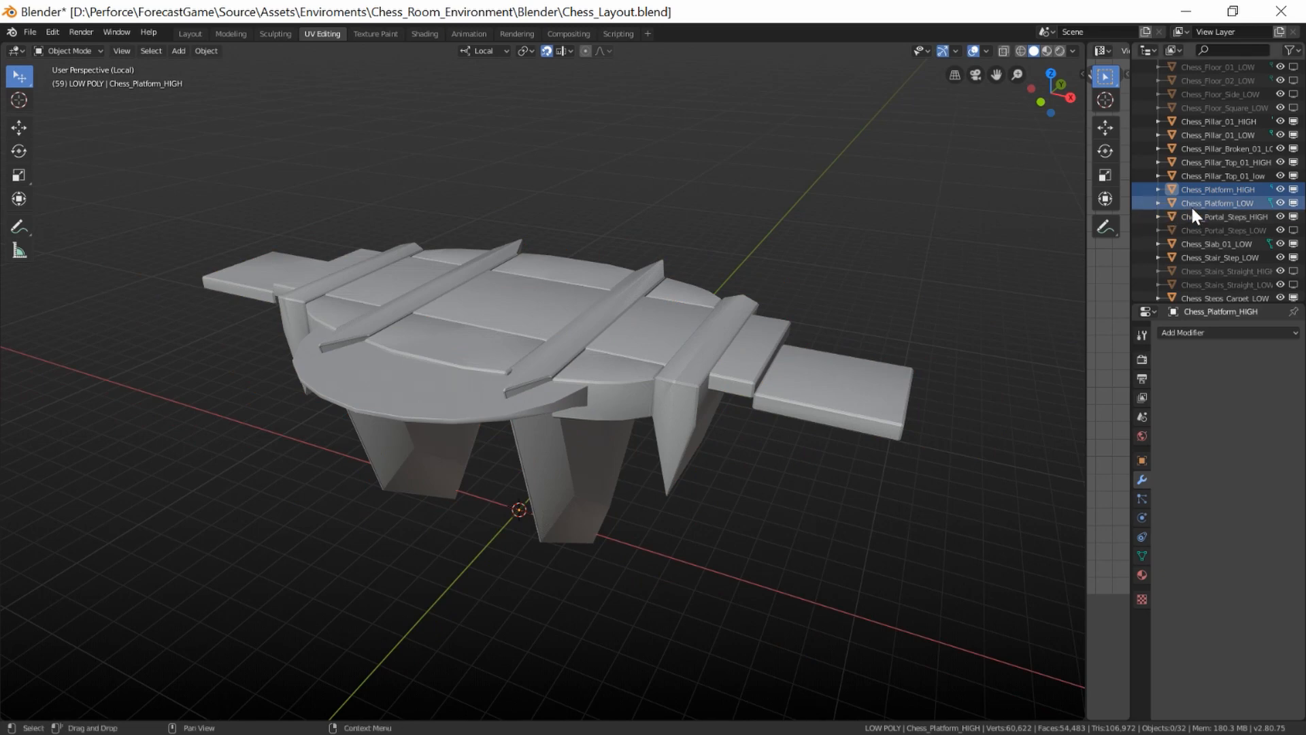
# Hide Chess_Platform_HIGH and select the entire Chess_Platform_LOW mesh in Edit Mode
pyautogui.click(1211, 203)
pyautogui.press('Tab')
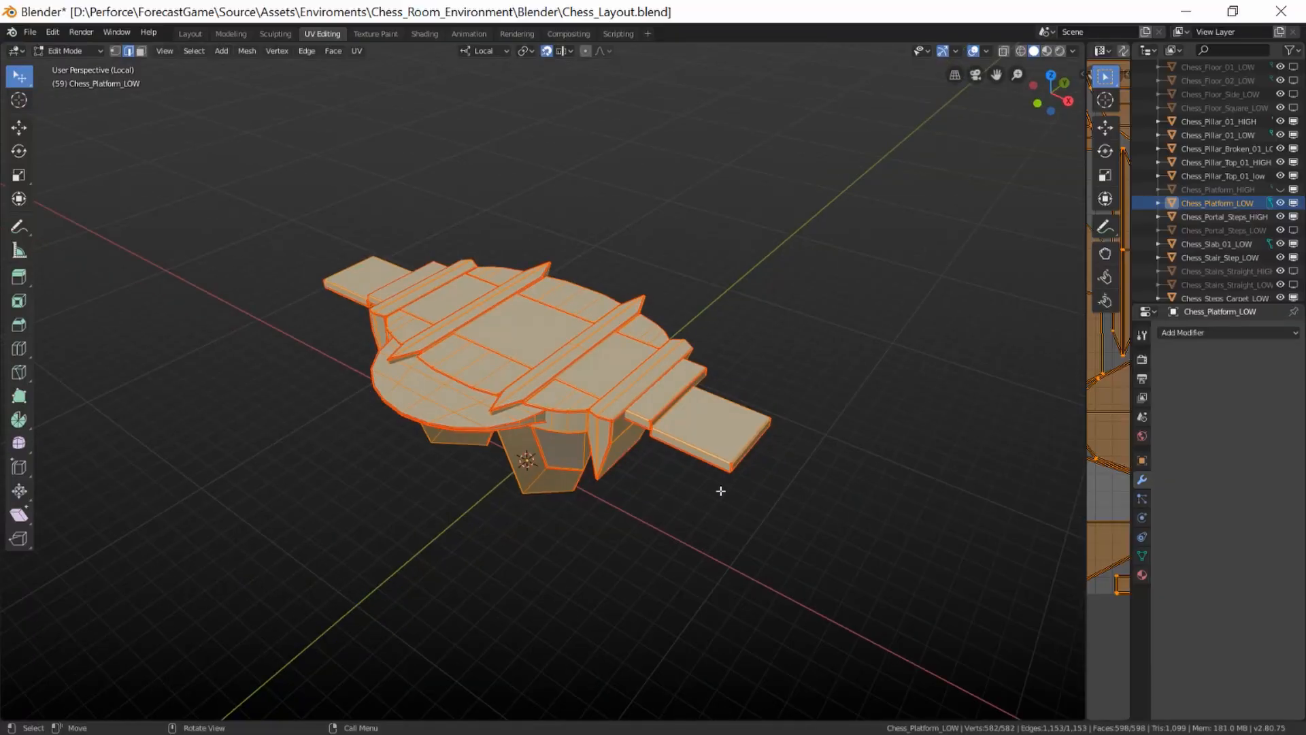
pyautogui.scroll(5, 720, 489)
pyautogui.moveTo(813, 395); pyautogui.dragTo(837, 341, button='middle')
pyautogui.press('a')
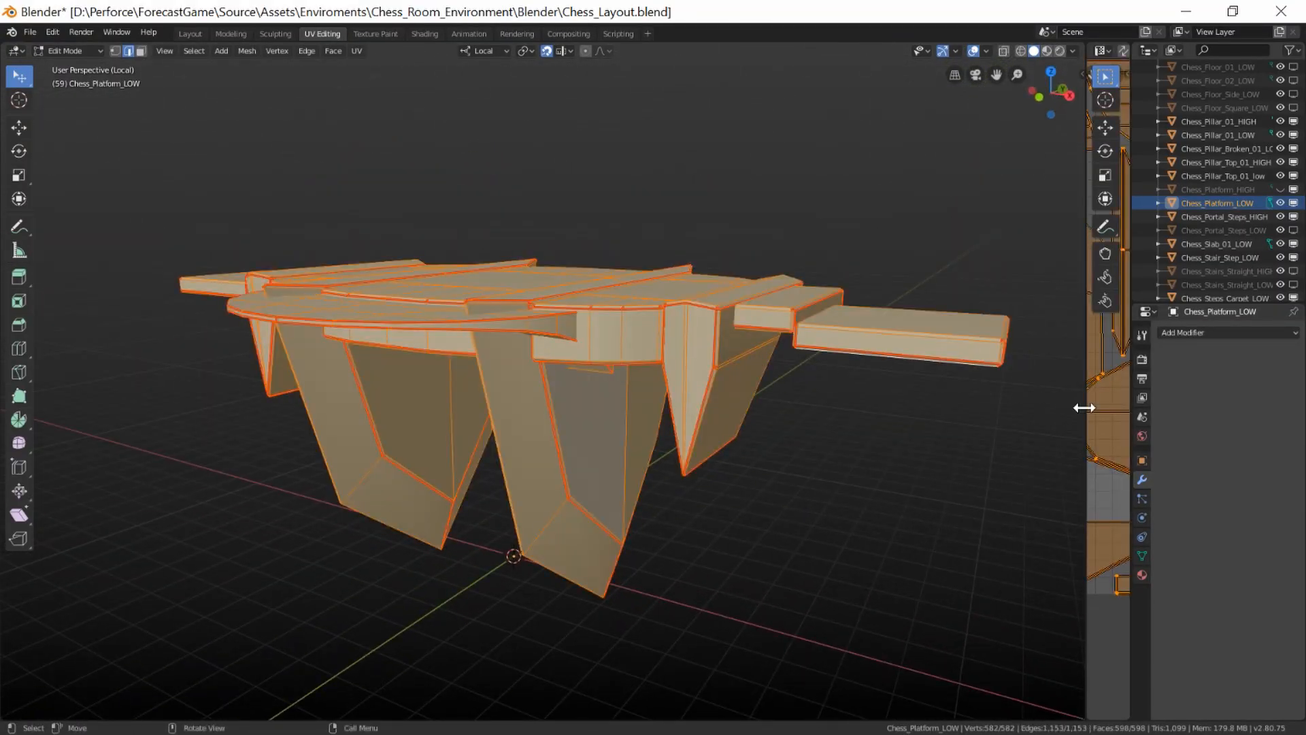
pyautogui.hotkey('alt', 'a')
pyautogui.press('a')
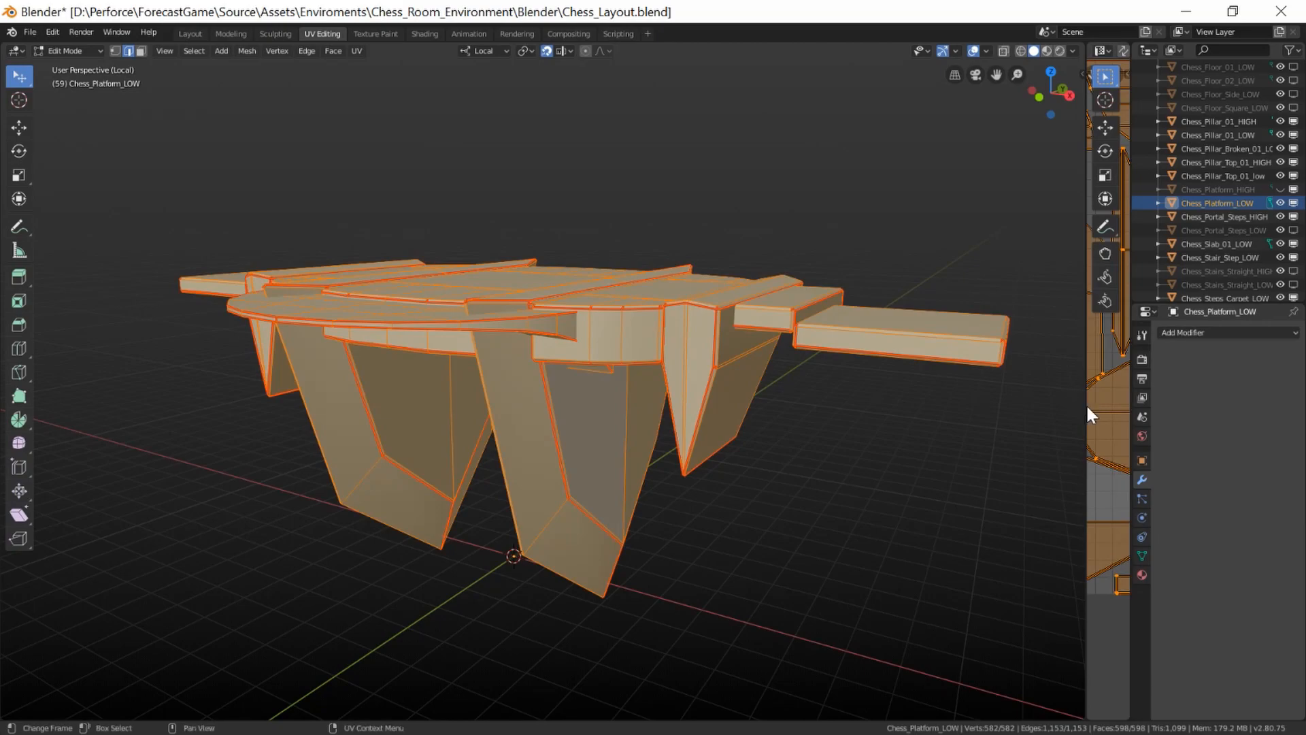
# Widen the UV editor and examine how the UV islands of Chess_Platform_LOW are laid out and packed
pyautogui.moveTo(1088, 405); pyautogui.dragTo(678, 406)
pyautogui.scroll(-3, 884, 408)
pyautogui.scroll(2, 922, 455)
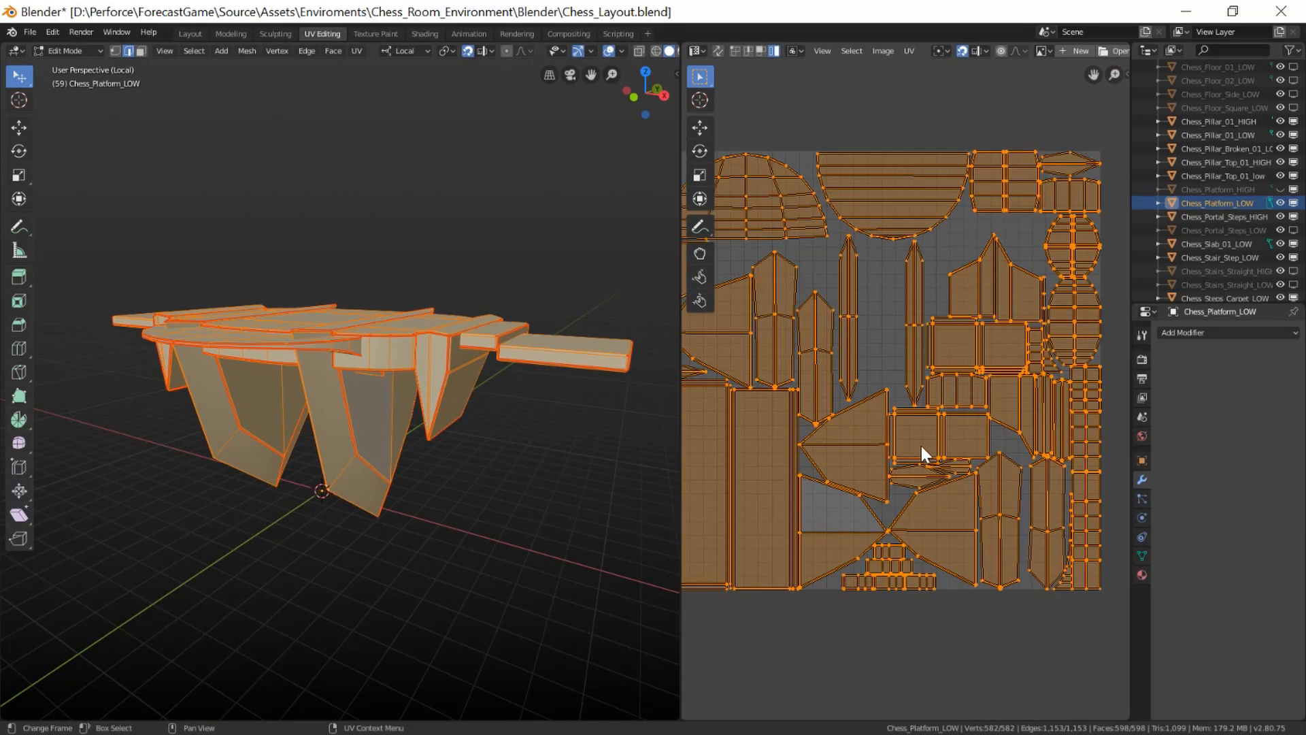
pyautogui.moveTo(921, 449); pyautogui.dragTo(980, 444, button='middle')
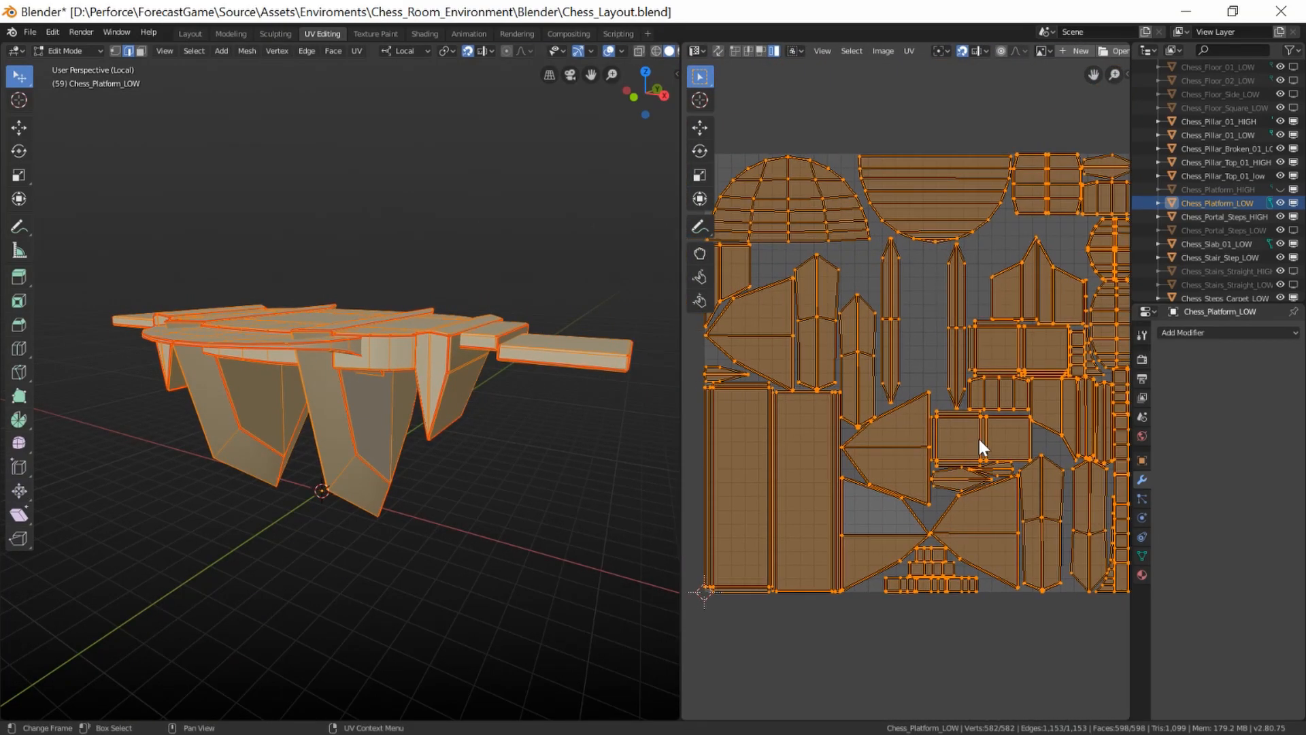
pyautogui.scroll(2, 983, 443)
pyautogui.moveTo(1010, 369); pyautogui.dragTo(965, 402, button='middle')
pyautogui.scroll(-2, 965, 403)
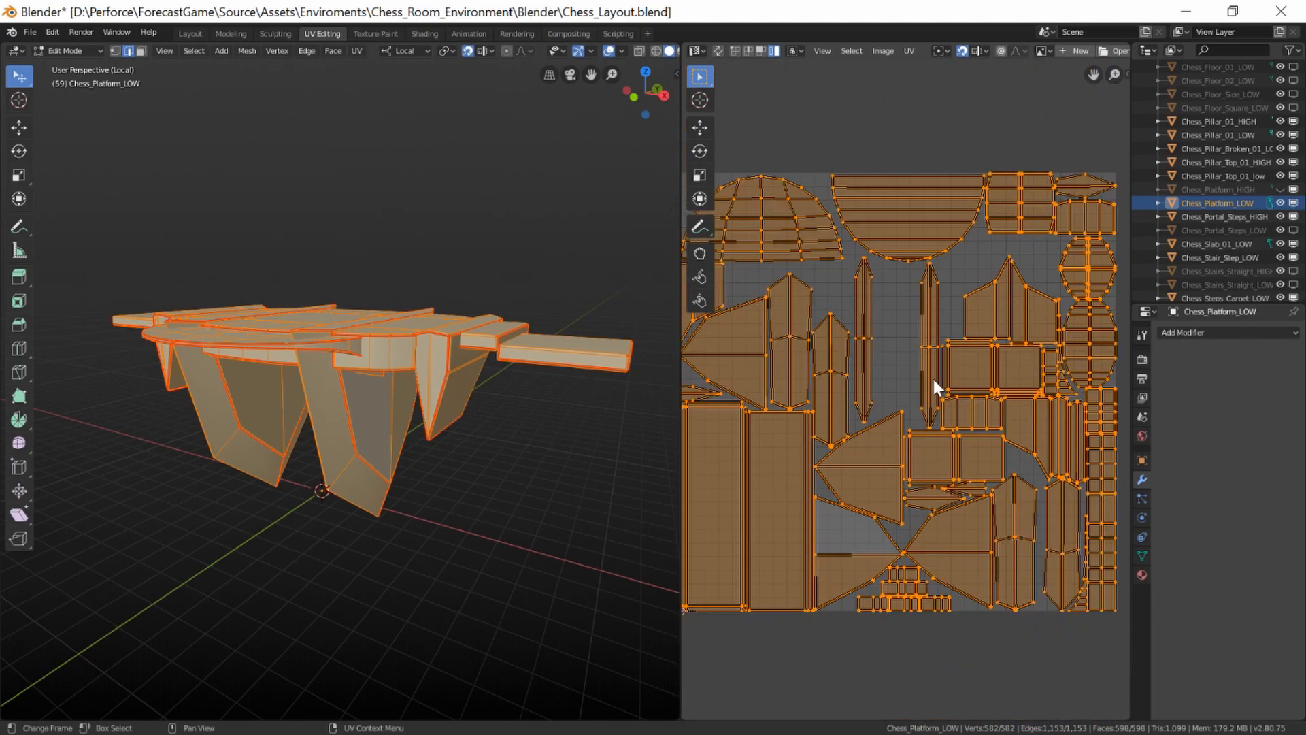
pyautogui.moveTo(949, 348); pyautogui.dragTo(963, 361, button='middle')
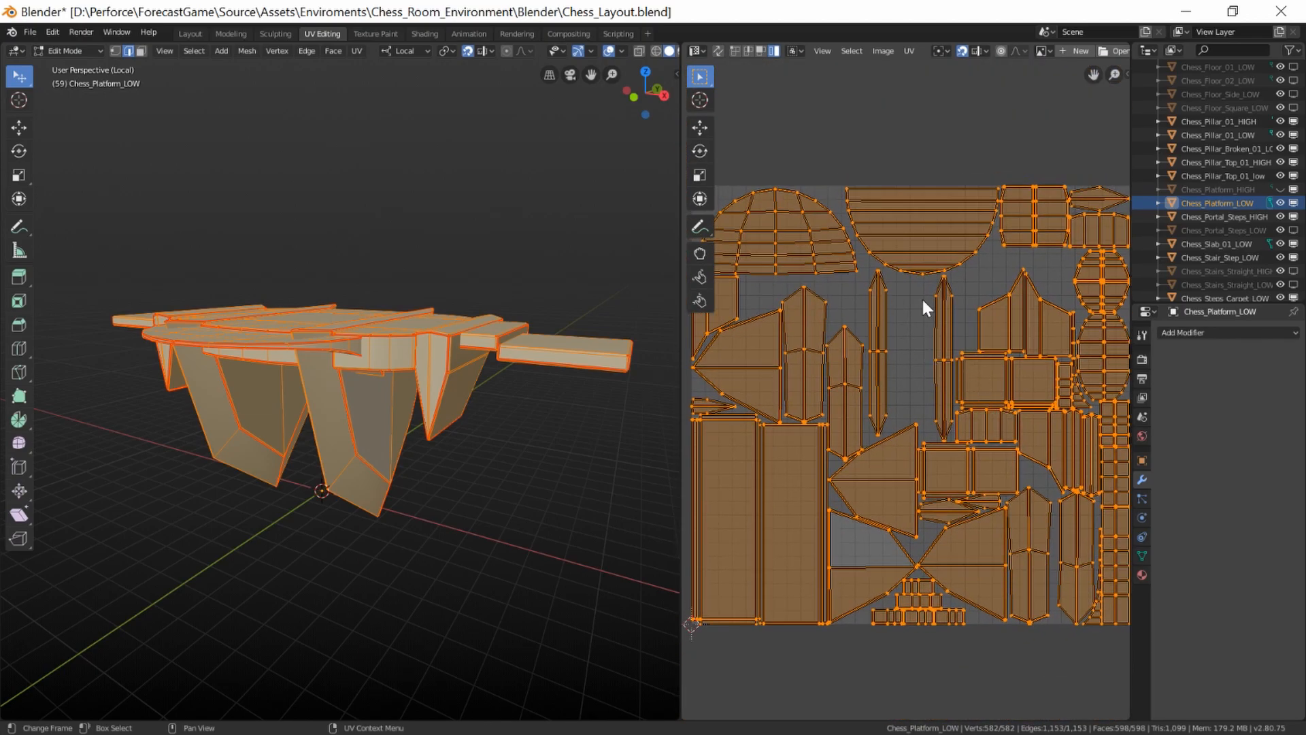
pyautogui.scroll(1, 946, 286)
pyautogui.moveTo(1023, 398); pyautogui.dragTo(970, 357, button='middle')
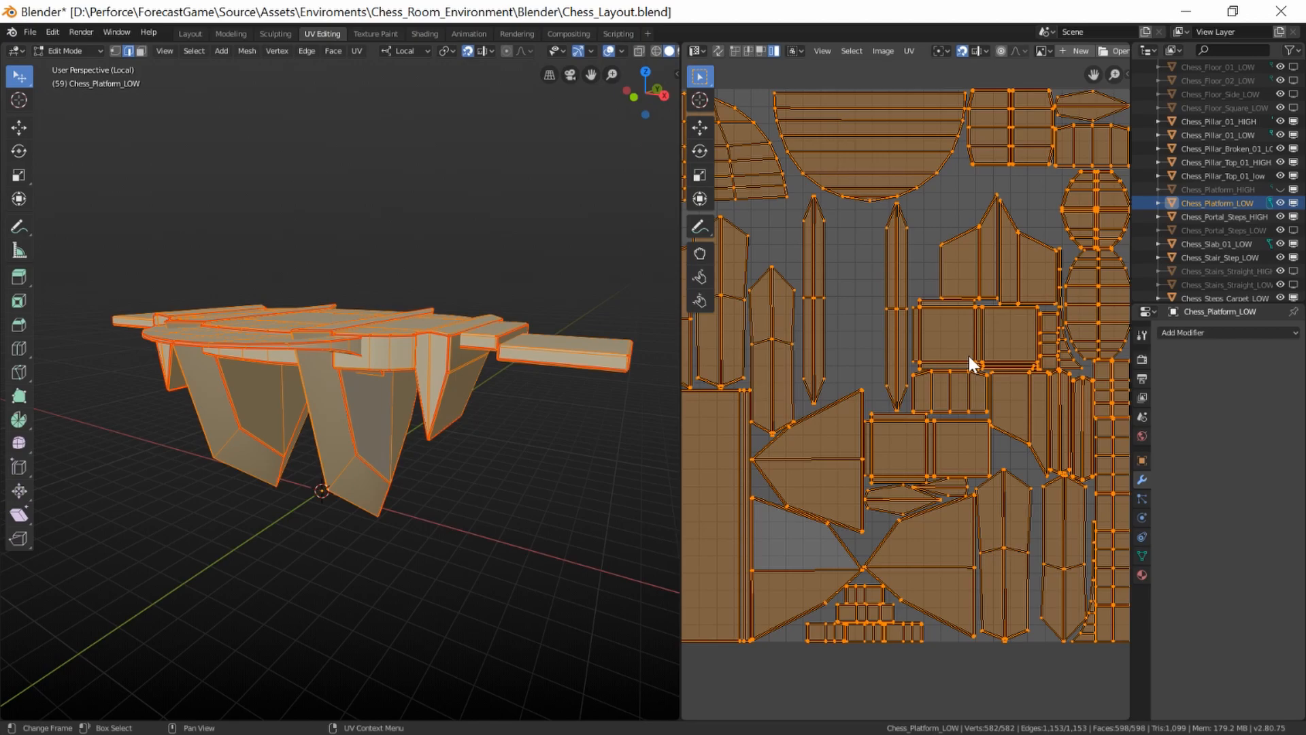
pyautogui.scroll(5, 969, 356)
pyautogui.moveTo(1091, 358); pyautogui.dragTo(994, 428, button='middle')
pyautogui.scroll(-4, 994, 428)
pyautogui.moveTo(788, 483); pyautogui.dragTo(892, 381, button='middle')
pyautogui.scroll(-1, 892, 382)
pyautogui.moveTo(763, 436); pyautogui.dragTo(917, 519, button='middle')
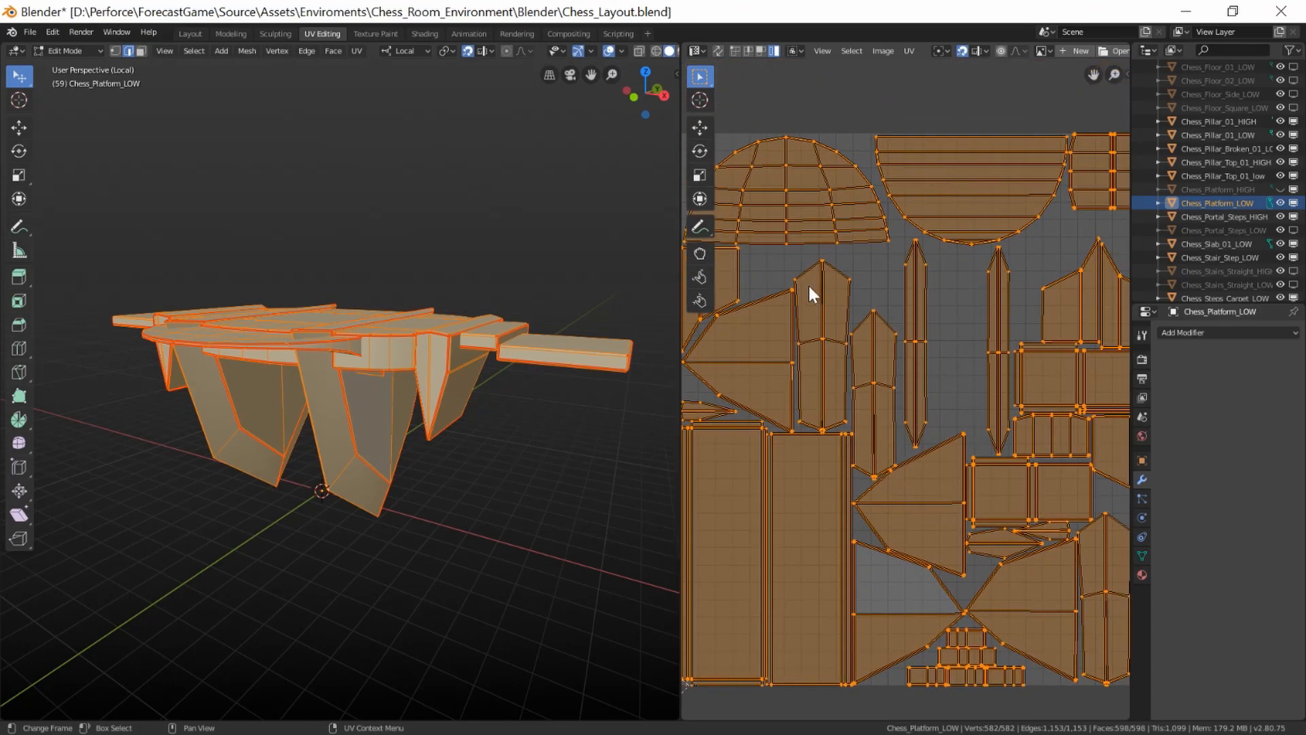
pyautogui.moveTo(838, 265); pyautogui.dragTo(863, 271, button='middle')
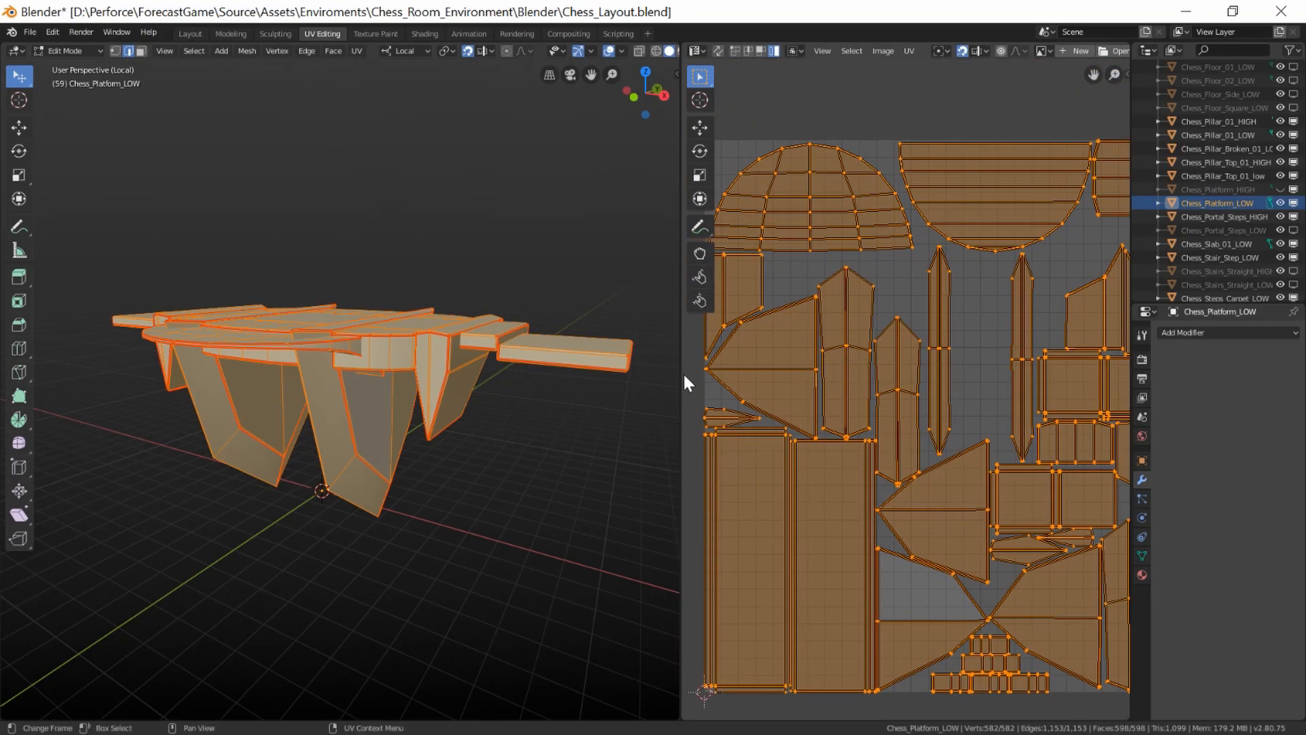
# Narrow the UV editor again, hide Chess_Platform_LOW and open the unhidden Chess_Platform_HIGH in Edit Mode
pyautogui.moveTo(683, 373); pyautogui.dragTo(1082, 381)
pyautogui.press('Tab')
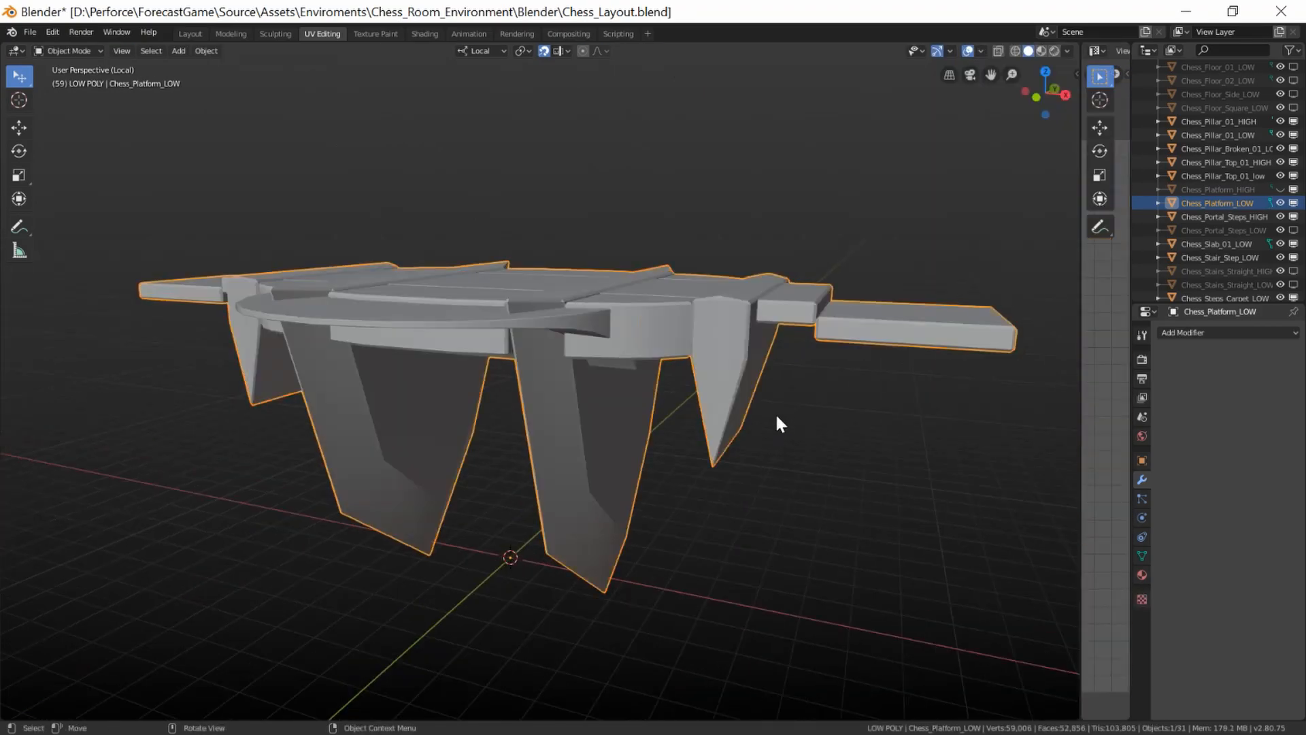
pyautogui.click(1281, 203)
pyautogui.click(1281, 189)
pyautogui.click(1248, 190)
pyautogui.moveTo(849, 293); pyautogui.dragTo(854, 300, button='middle')
pyautogui.press('Tab')
# Examine the bevels and supporting edges of Chess_Platform_HIGH in vertex select mode with nothing selected
pyautogui.moveTo(777, 442); pyautogui.dragTo(711, 517, button='middle')
pyautogui.moveTo(707, 520); pyautogui.dragTo(693, 545)
pyautogui.moveTo(694, 545); pyautogui.dragTo(758, 624, button='middle')
pyautogui.scroll(3, 780, 551)
pyautogui.scroll(-3, 775, 553)
pyautogui.press('1')
pyautogui.click(762, 627)
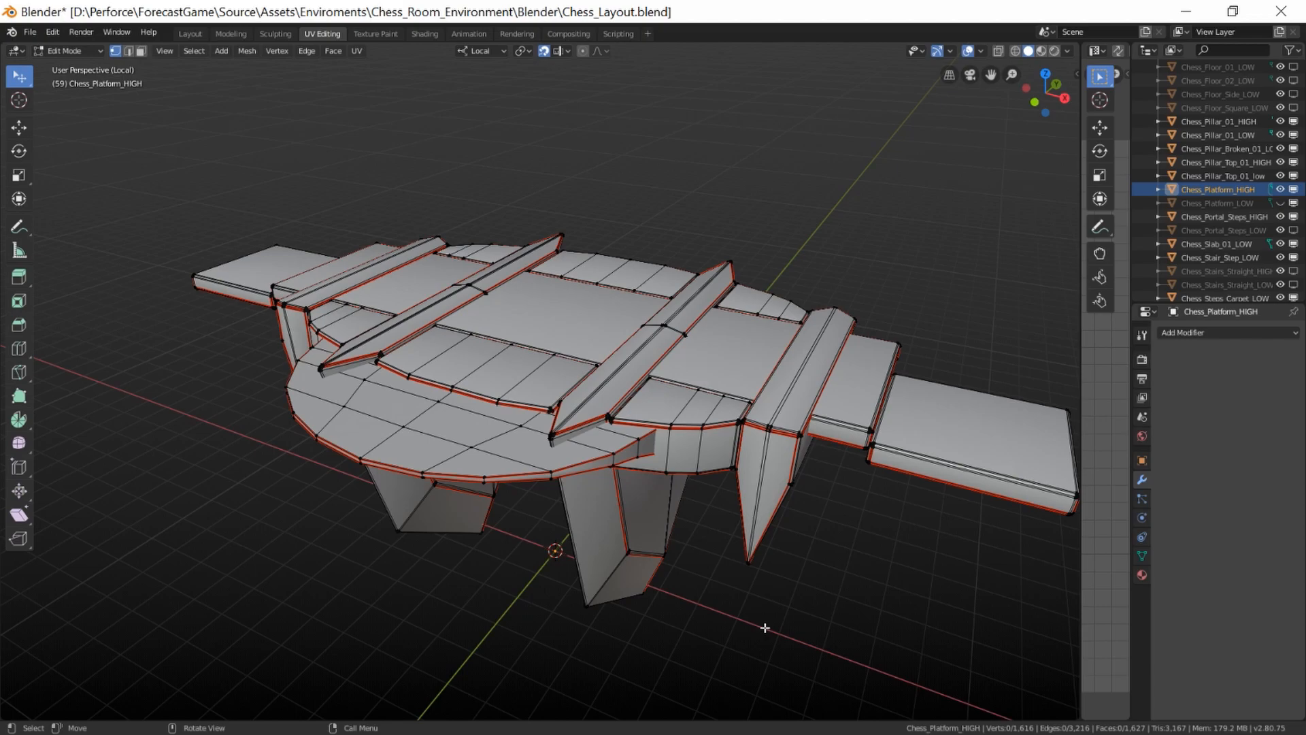
pyautogui.scroll(10, 765, 627)
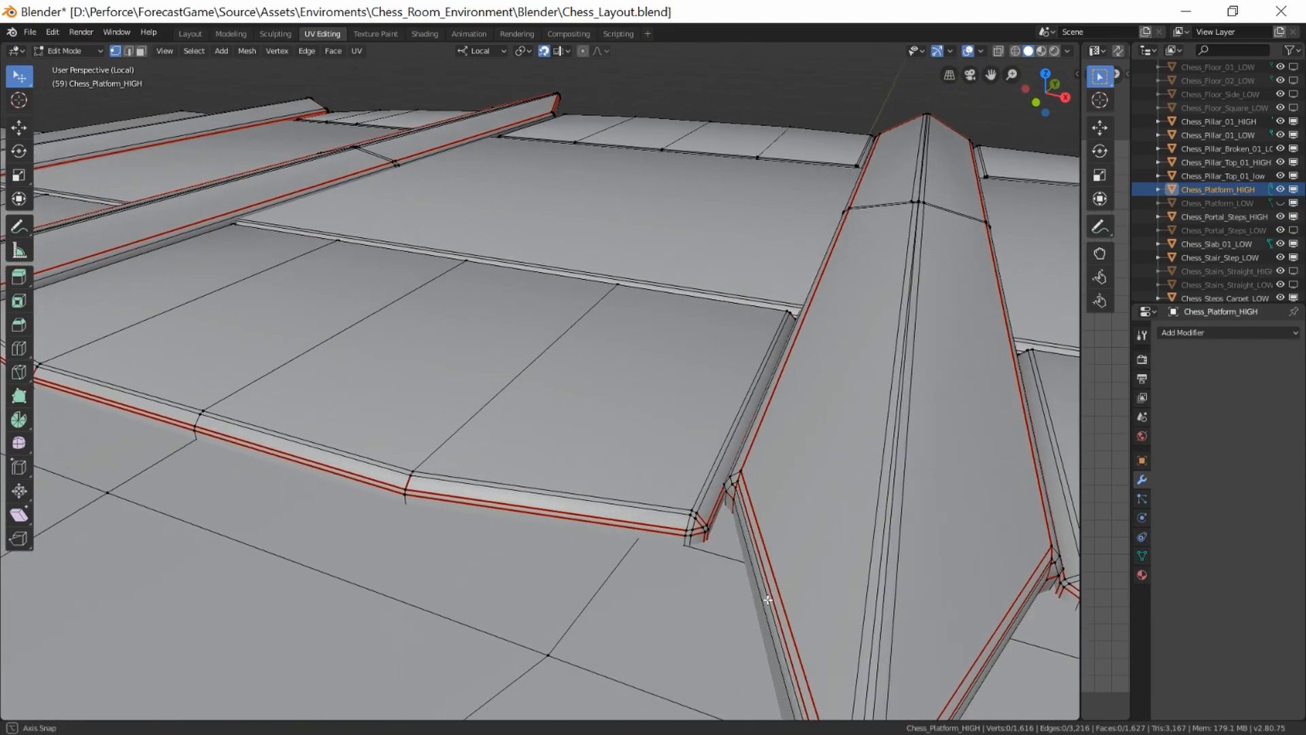
pyautogui.moveTo(561, 534); pyautogui.dragTo(552, 422, button='middle')
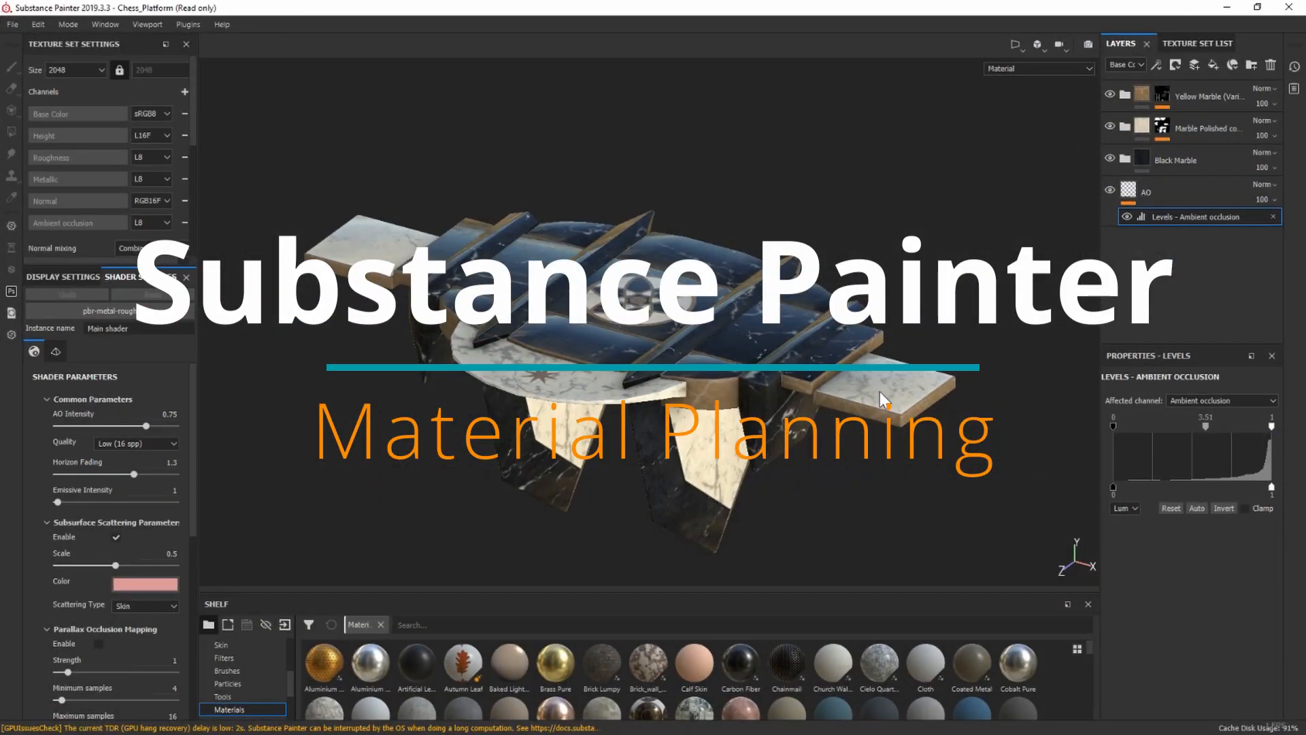
# Switch to Substance Painter and examine the marble materials and floral and star ornaments on the Chess_Platform model
pyautogui.moveTo(835, 382)
pyautogui.keyDown('alt'); pyautogui.mouseDown()
pyautogui.moveTo(764, 343)
pyautogui.moveTo(827, 398)
pyautogui.mouseUp(); pyautogui.keyUp('alt')
pyautogui.scroll(1, 764, 344)
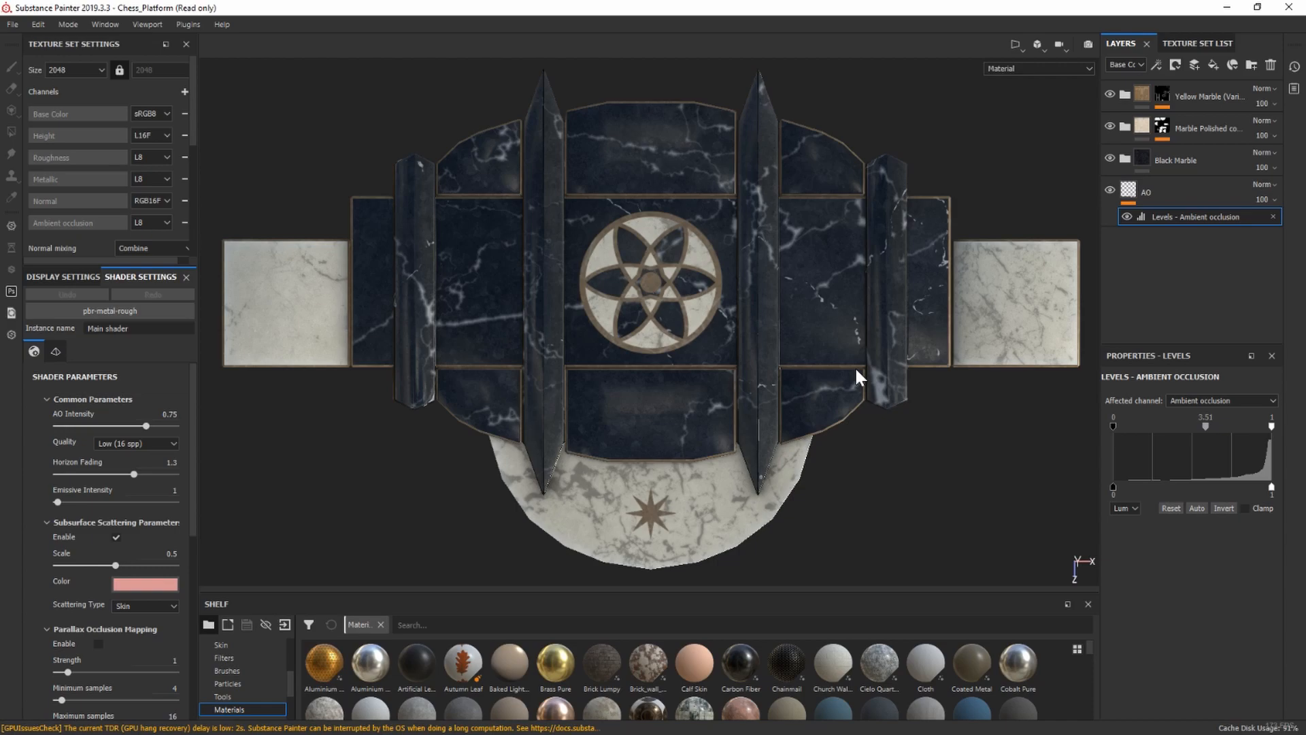
pyautogui.keyDown('alt'); pyautogui.moveTo(854, 366); pyautogui.dragTo(697, 312); pyautogui.keyUp('alt')
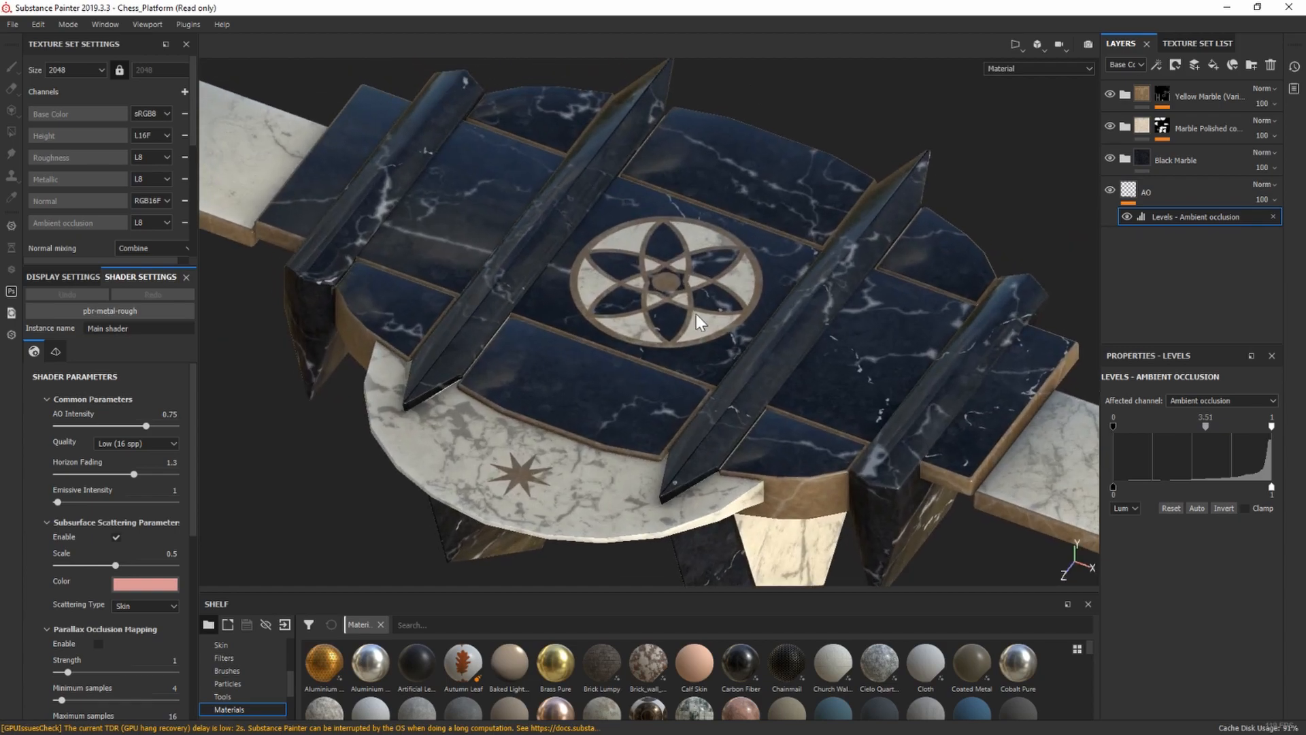
pyautogui.keyDown('alt'); pyautogui.moveTo(703, 365); pyautogui.dragTo(778, 364); pyautogui.keyUp('alt')
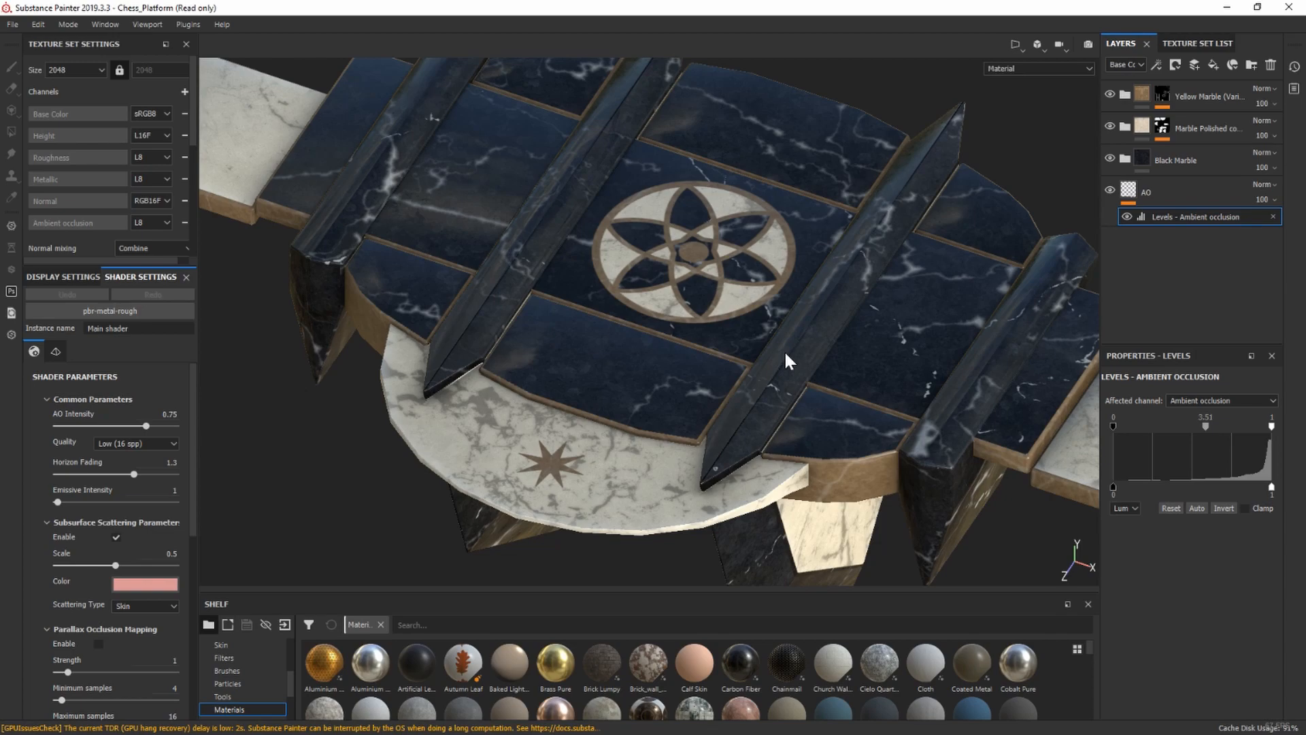
pyautogui.scroll(-2, 786, 352)
pyautogui.keyDown('alt'); pyautogui.moveTo(785, 352); pyautogui.dragTo(747, 351); pyautogui.keyUp('alt')
pyautogui.scroll(2, 771, 321)
pyautogui.scroll(2, 775, 409)
pyautogui.scroll(-2, 756, 394)
# Select the Marble Polished layer folder and look over the textured platform again
pyautogui.click(1209, 133)
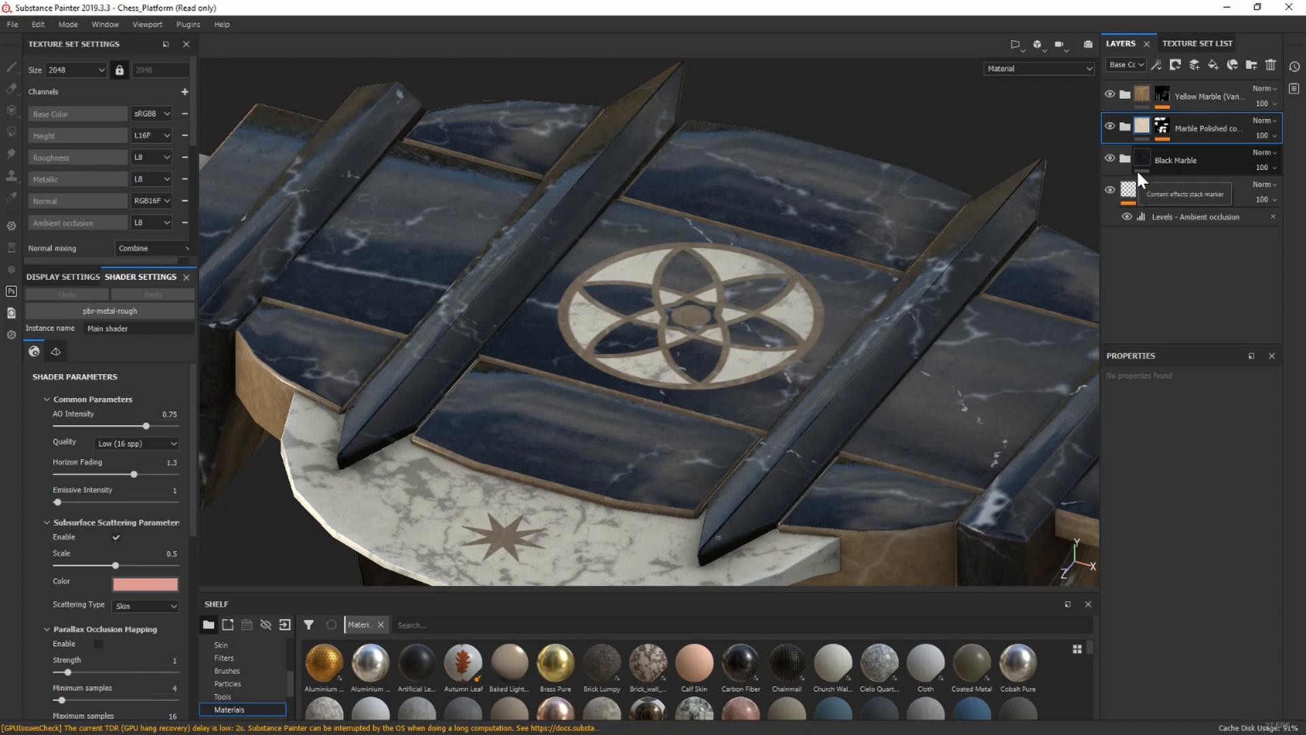
pyautogui.scroll(-3, 721, 351)
pyautogui.keyDown('alt'); pyautogui.moveTo(721, 403); pyautogui.dragTo(717, 346, button='middle'); pyautogui.keyUp('alt')
pyautogui.scroll(-2, 721, 351)
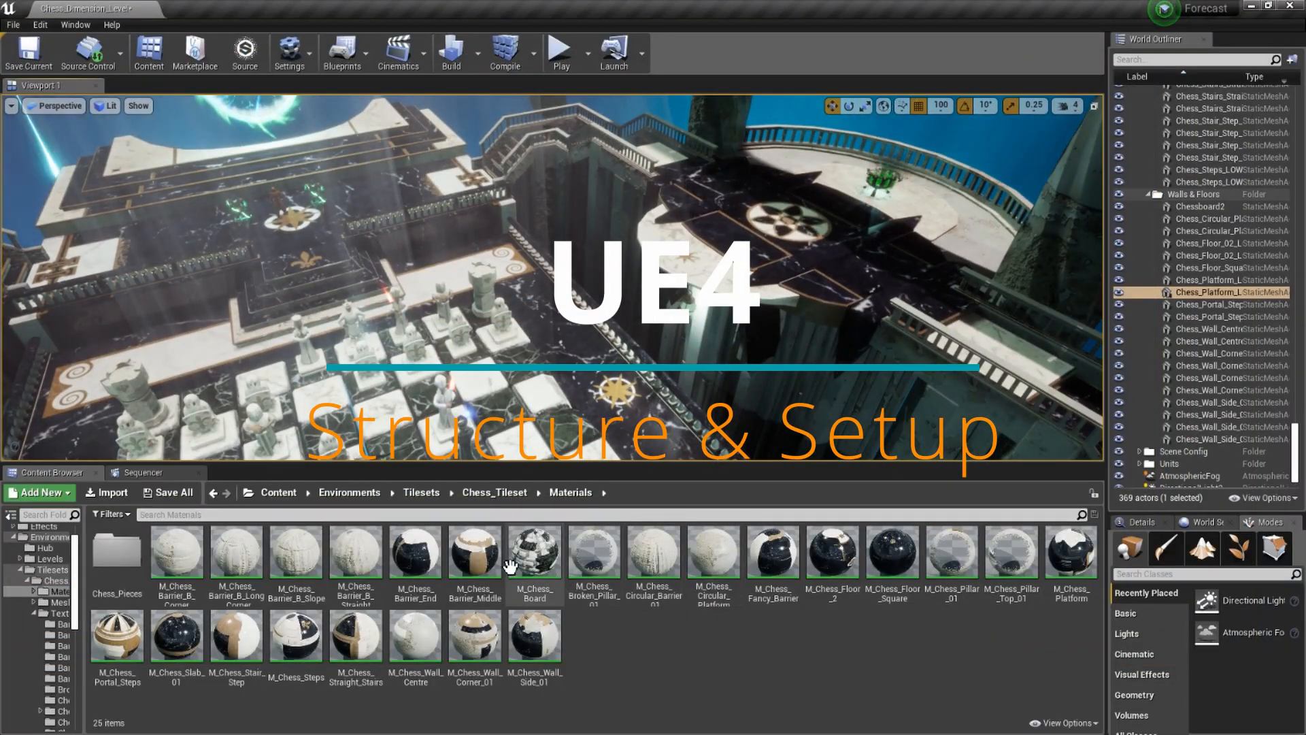
# Switch to Unreal Engine and open the Environments folder of the project content, going through Tilesets
pyautogui.click(48, 569)
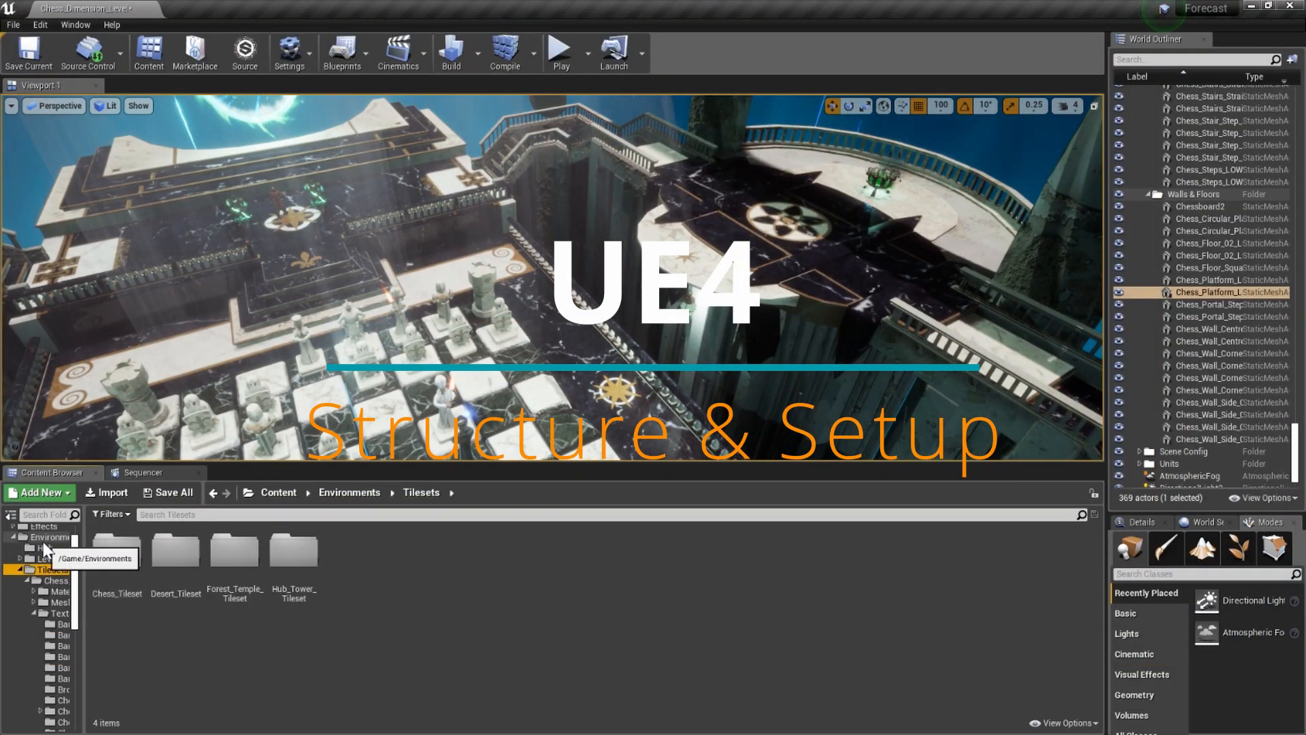
pyautogui.click(49, 537)
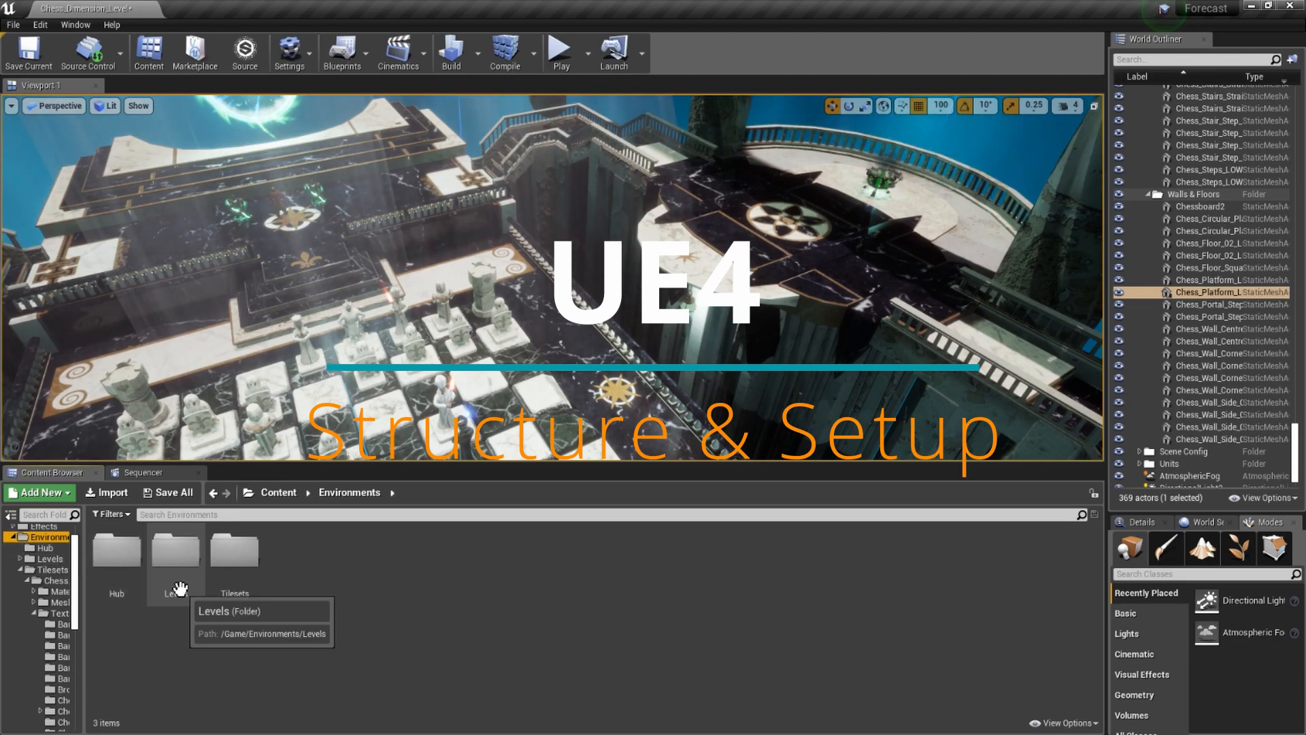
# Open the Materials folder of Chess_Tileset under Environments/Tilesets
pyautogui.click(239, 571)
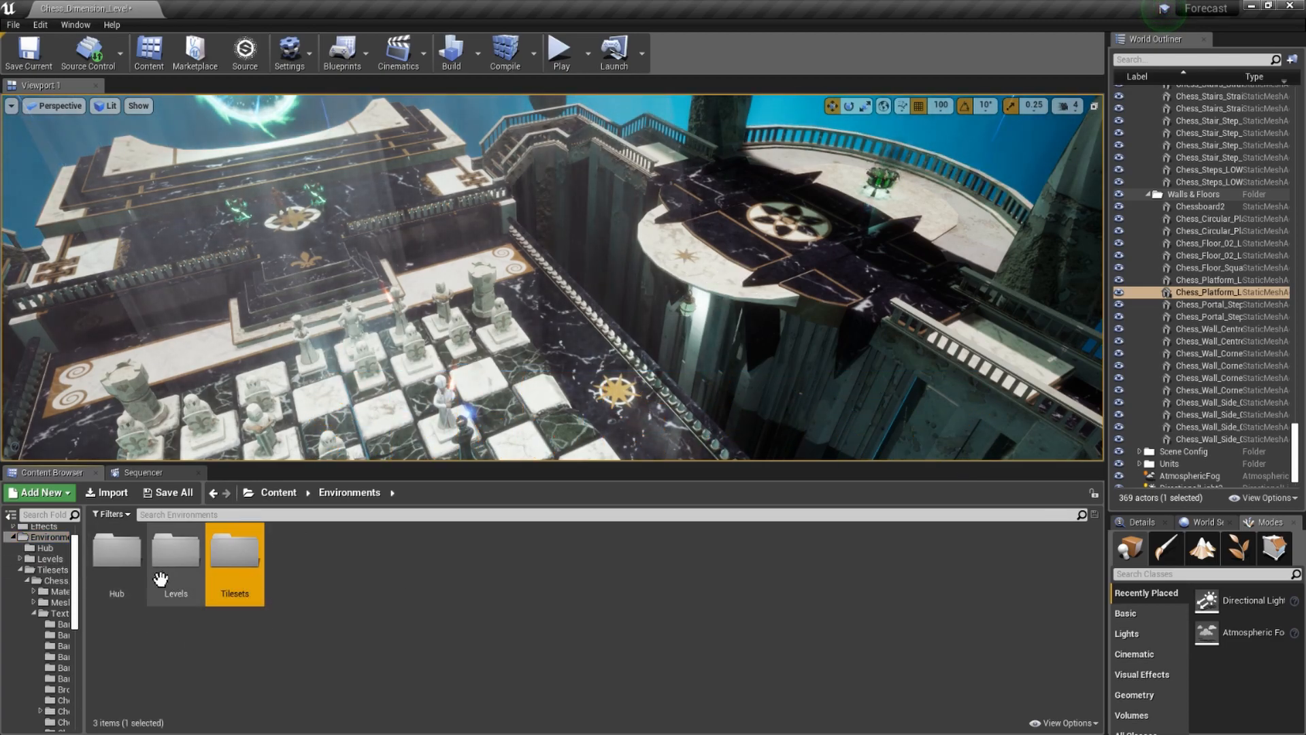
pyautogui.doubleClick(242, 584)
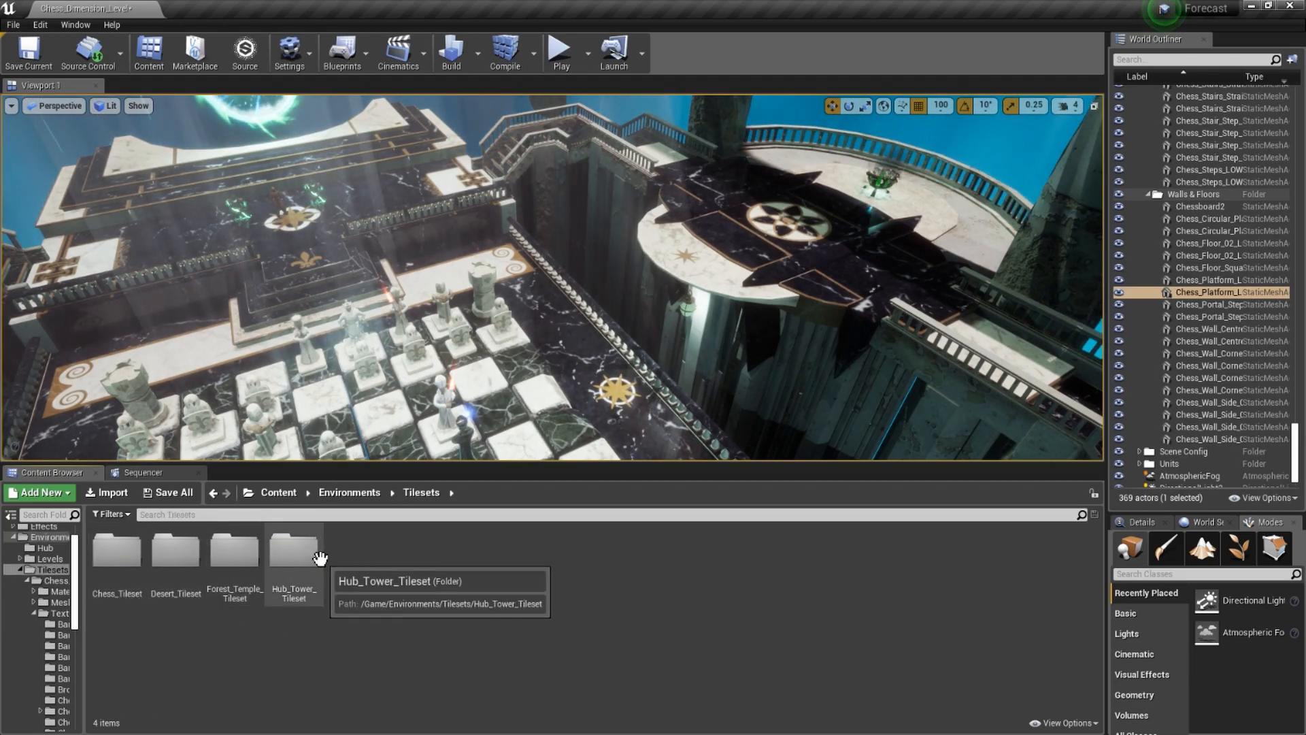
pyautogui.hotkey('alt', 'Left')
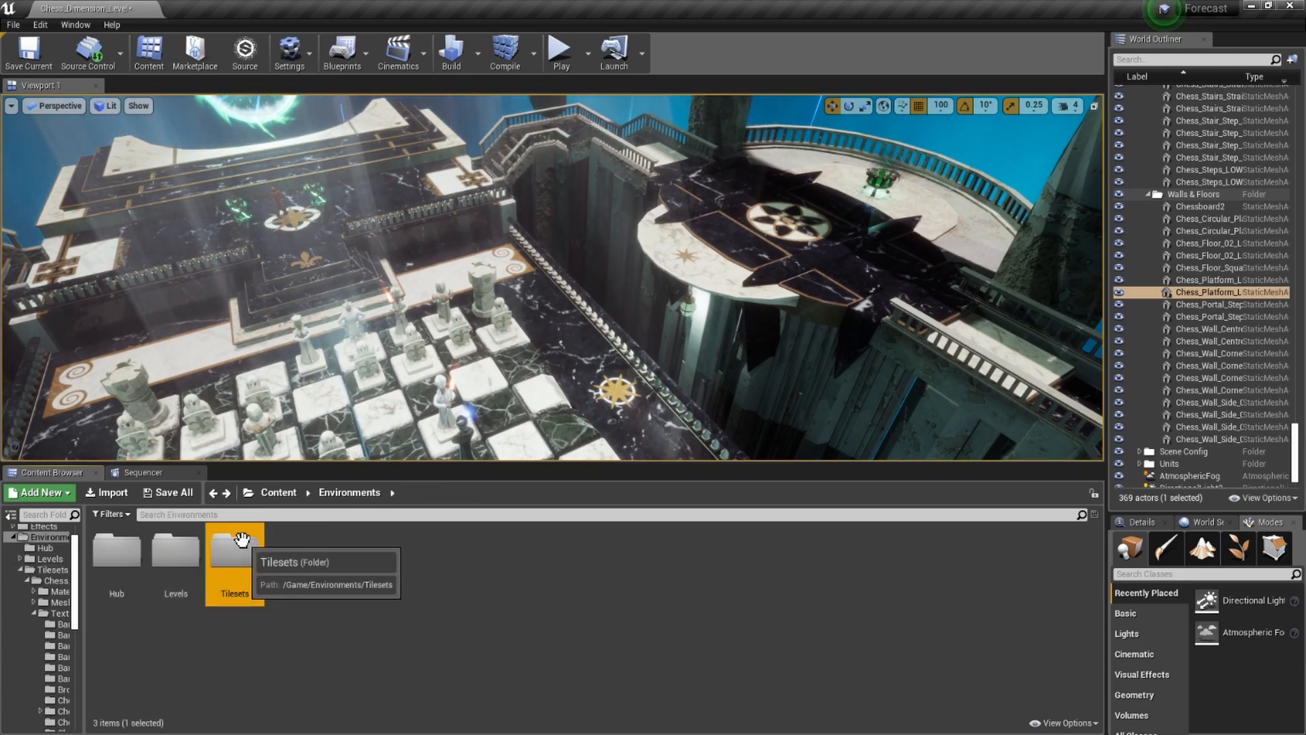
pyautogui.doubleClick(247, 569)
pyautogui.doubleClick(116, 551)
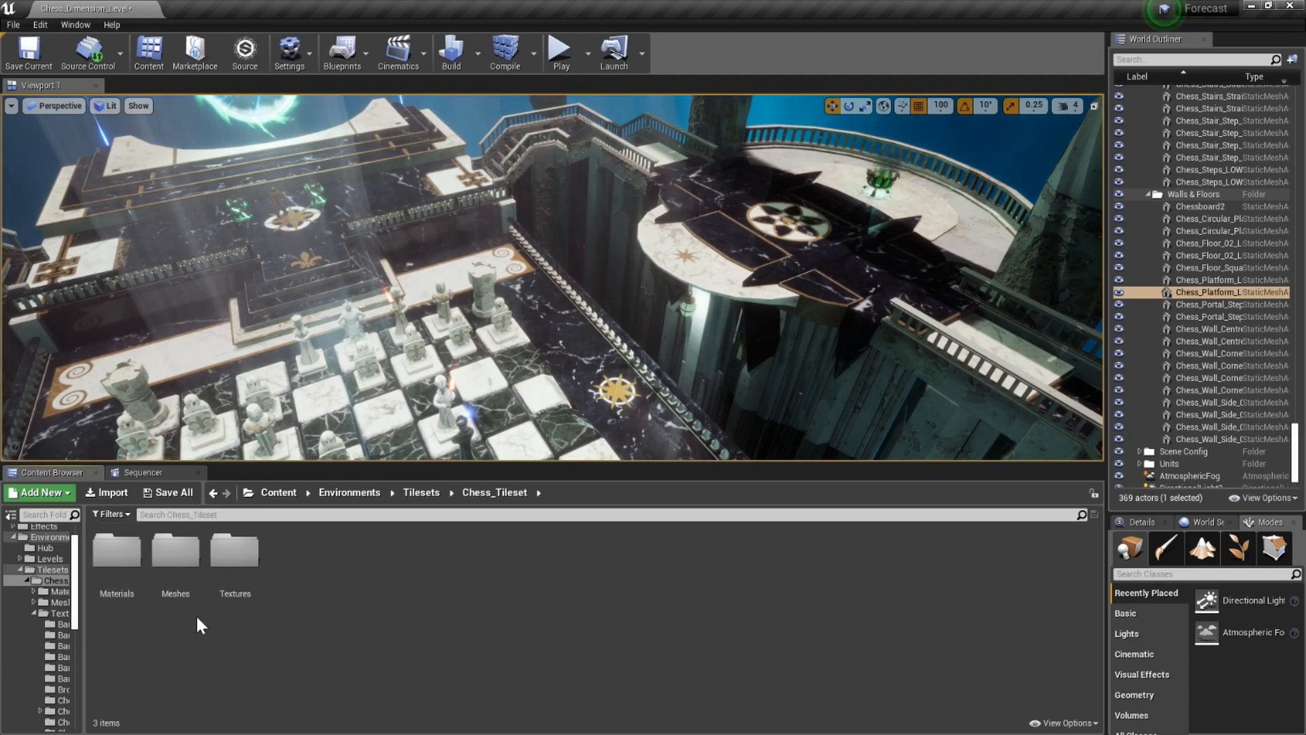
pyautogui.doubleClick(143, 579)
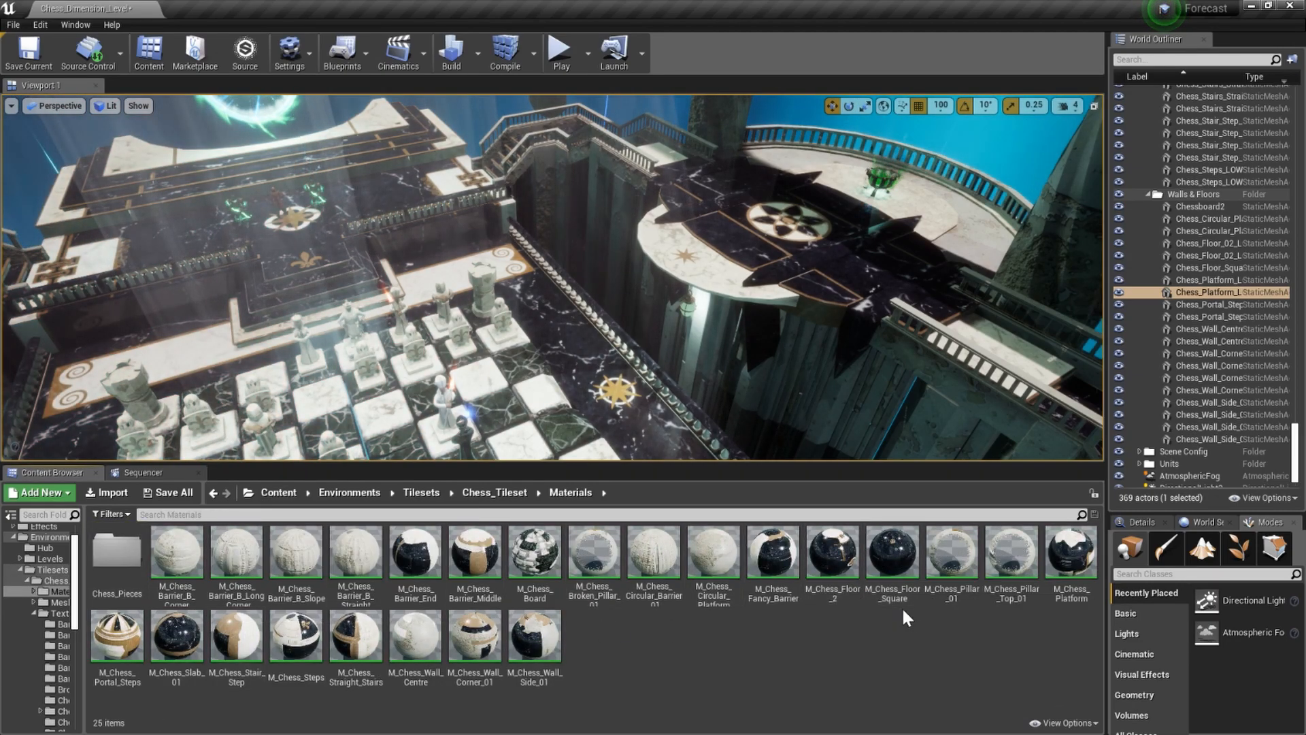
# Go back to Chess_Tileset and open its Meshes folder
pyautogui.hotkey('alt', 'Left')
pyautogui.click(217, 555)
pyautogui.doubleClick(182, 554)
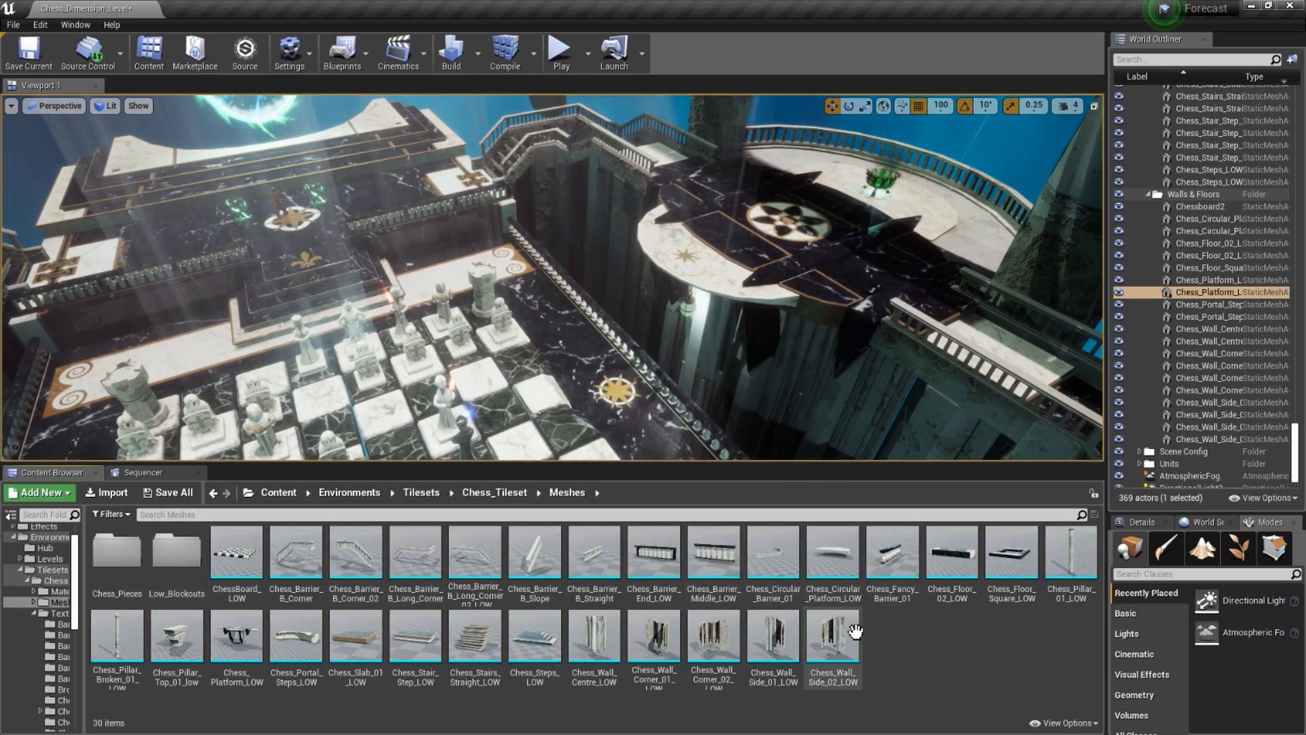
# Place a Chess_Barrier_Middle_LOW mesh on the floor beside the chessboard and delete it again
pyautogui.moveTo(713, 552); pyautogui.dragTo(602, 354)
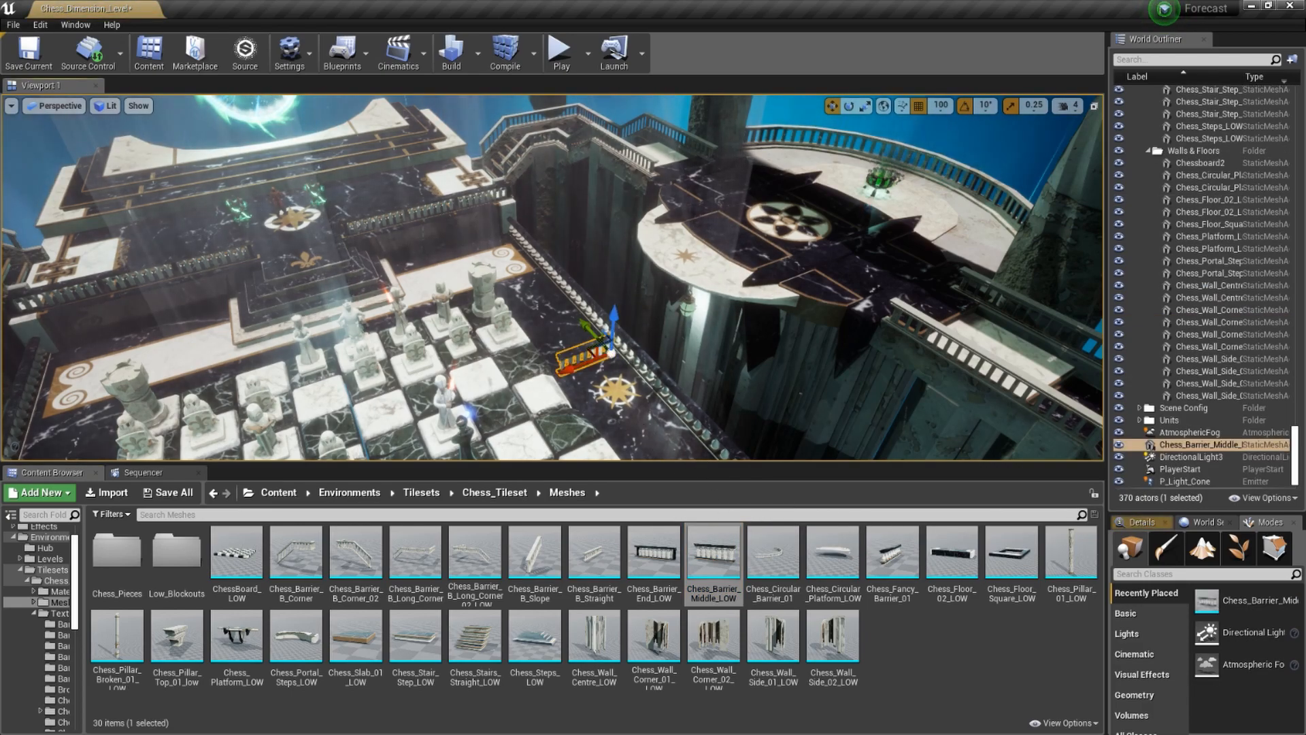
pyautogui.press('Delete')
pyautogui.click(942, 641)
# Open the Textures folder of Chess_Tileset and go into its Broken_Pillar_01 subfolder
pyautogui.click(495, 492)
pyautogui.doubleClick(232, 553)
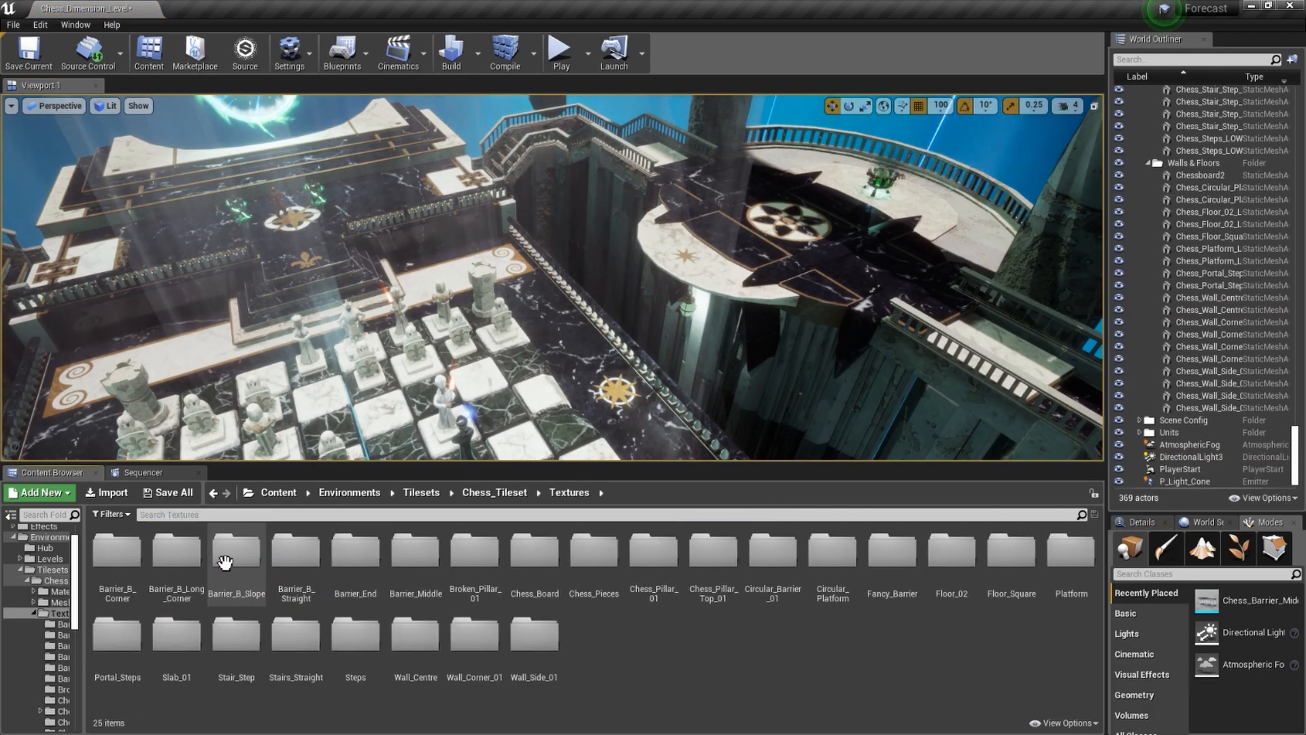
pyautogui.doubleClick(475, 551)
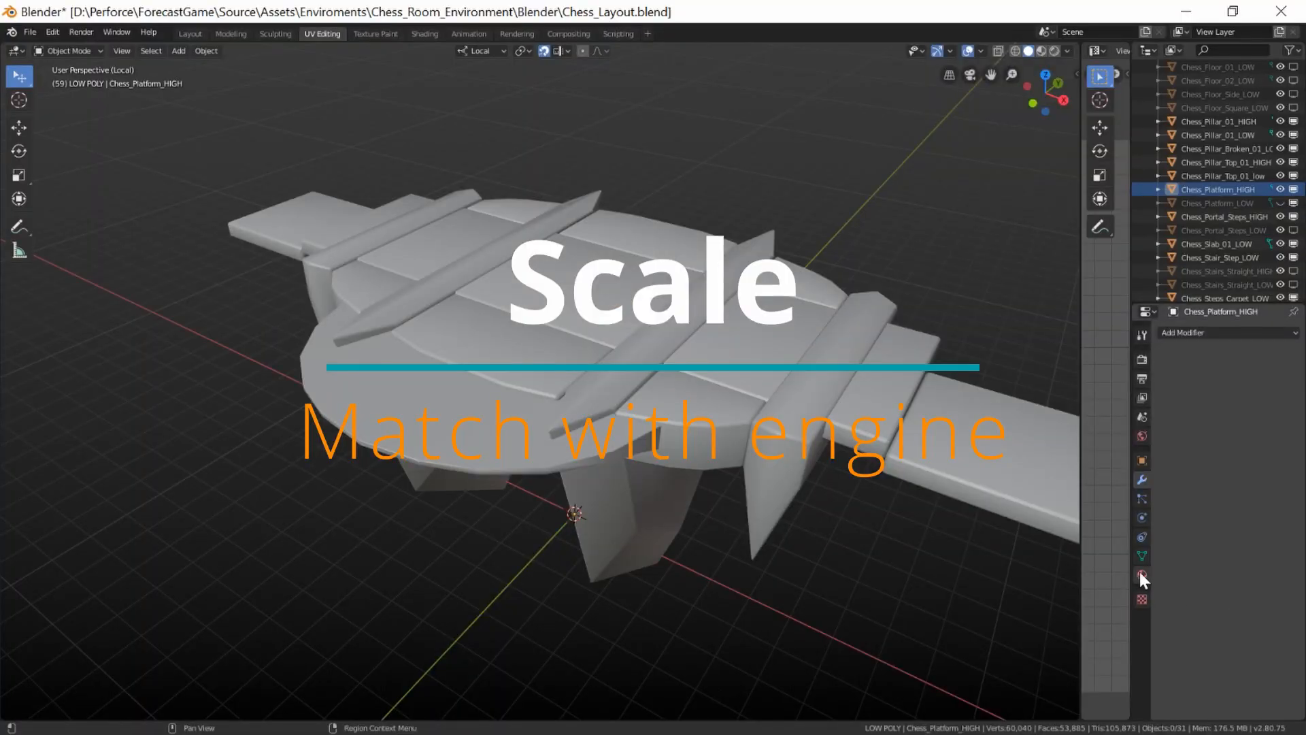
# Switch to Blender, leave the isolated view of Chess_Platform_HIGH, and show the Chess_LAYOUT collection in place of LOW POLY
pyautogui.scroll(-5, 771, 527)
pyautogui.press('KP_Divide')
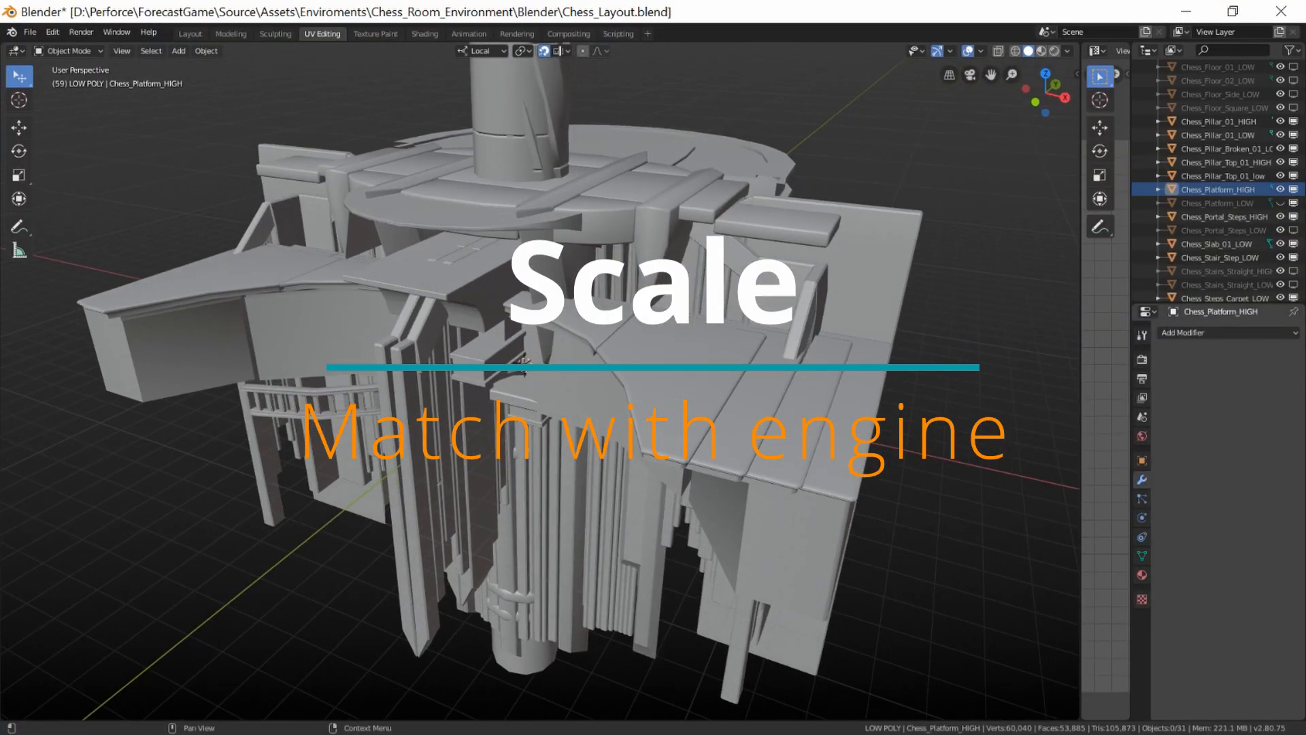
pyautogui.scroll(3, 1274, 162)
pyautogui.scroll(3, 1270, 159)
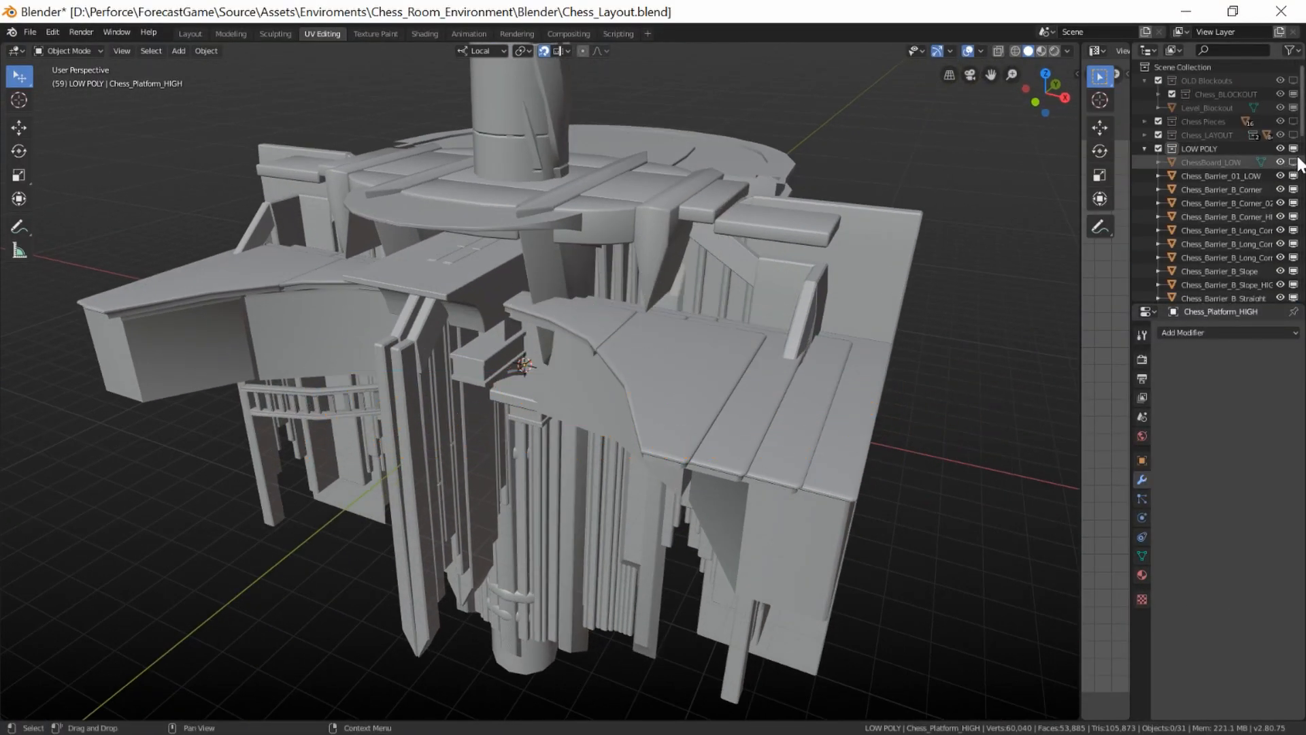
pyautogui.scroll(2, 1293, 151)
pyautogui.scroll(6, 1300, 155)
pyautogui.click(1293, 149)
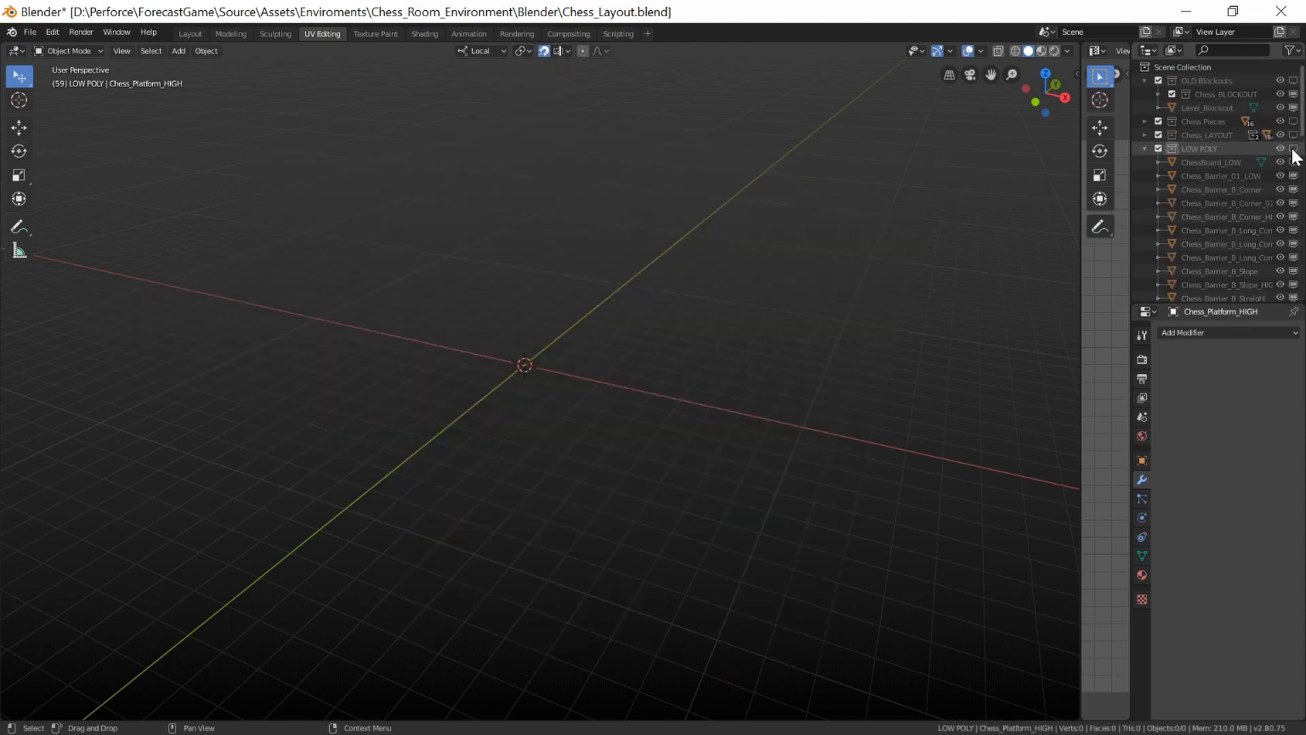
pyautogui.click(1293, 135)
# Examine how the Chess_LAYOUT pieces line up with the grid in a top wireframe view
pyautogui.scroll(-3, 640, 315)
pyautogui.moveTo(640, 316); pyautogui.dragTo(674, 324, button='middle')
pyautogui.press('KP_7')
pyautogui.press('z')
pyautogui.click(548, 320)
pyautogui.scroll(5, 543, 306)
pyautogui.keyDown('shift'); pyautogui.moveTo(588, 500); pyautogui.dragTo(648, 528, button='middle'); pyautogui.keyUp('shift')
pyautogui.scroll(8, 549, 431)
pyautogui.scroll(-6, 580, 326)
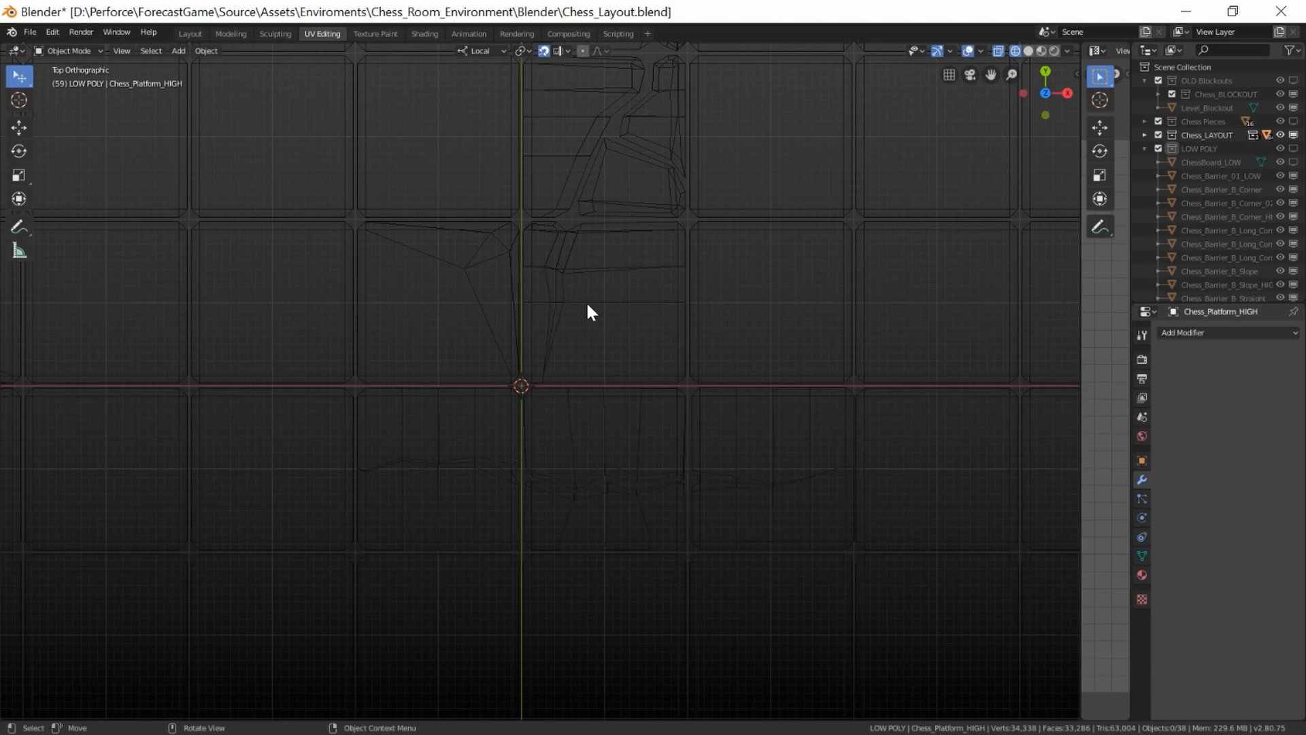
pyautogui.scroll(-4, 587, 304)
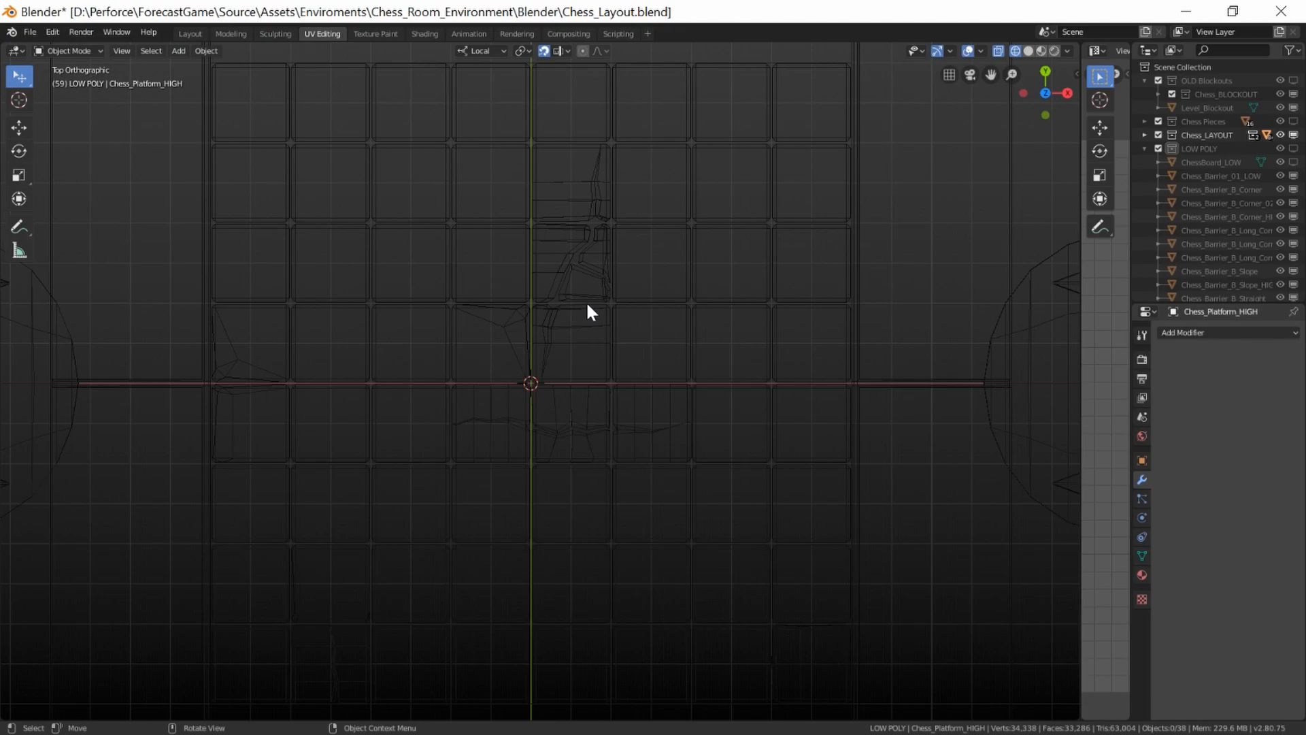
pyautogui.scroll(-4, 616, 344)
# Return the layout to solid shading and view it from the top
pyautogui.moveTo(616, 345); pyautogui.dragTo(696, 303, button='middle')
pyautogui.press('z')
pyautogui.click(767, 301)
pyautogui.press('KP_7')
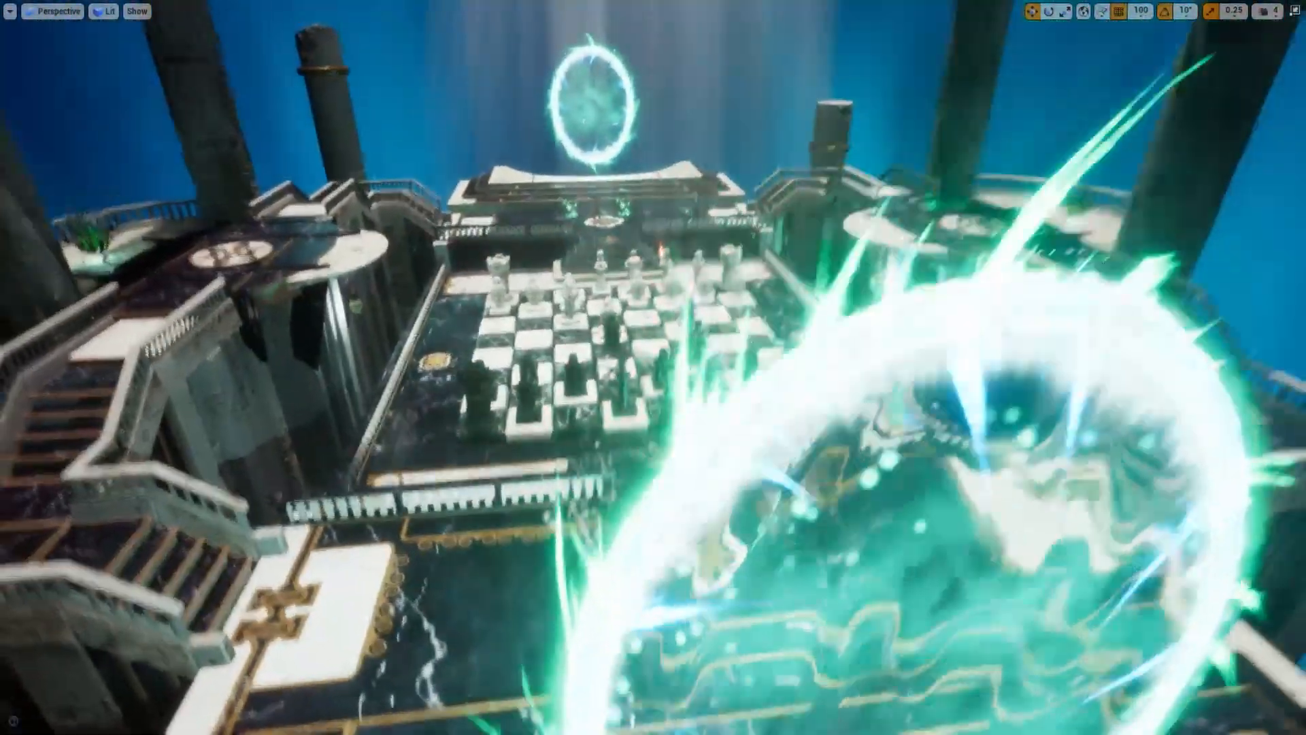
# Switch to Unreal Engine and look over the chess room in the full-screen viewport
pyautogui.moveTo(653, 367); pyautogui.dragTo(760, 422, button='right')
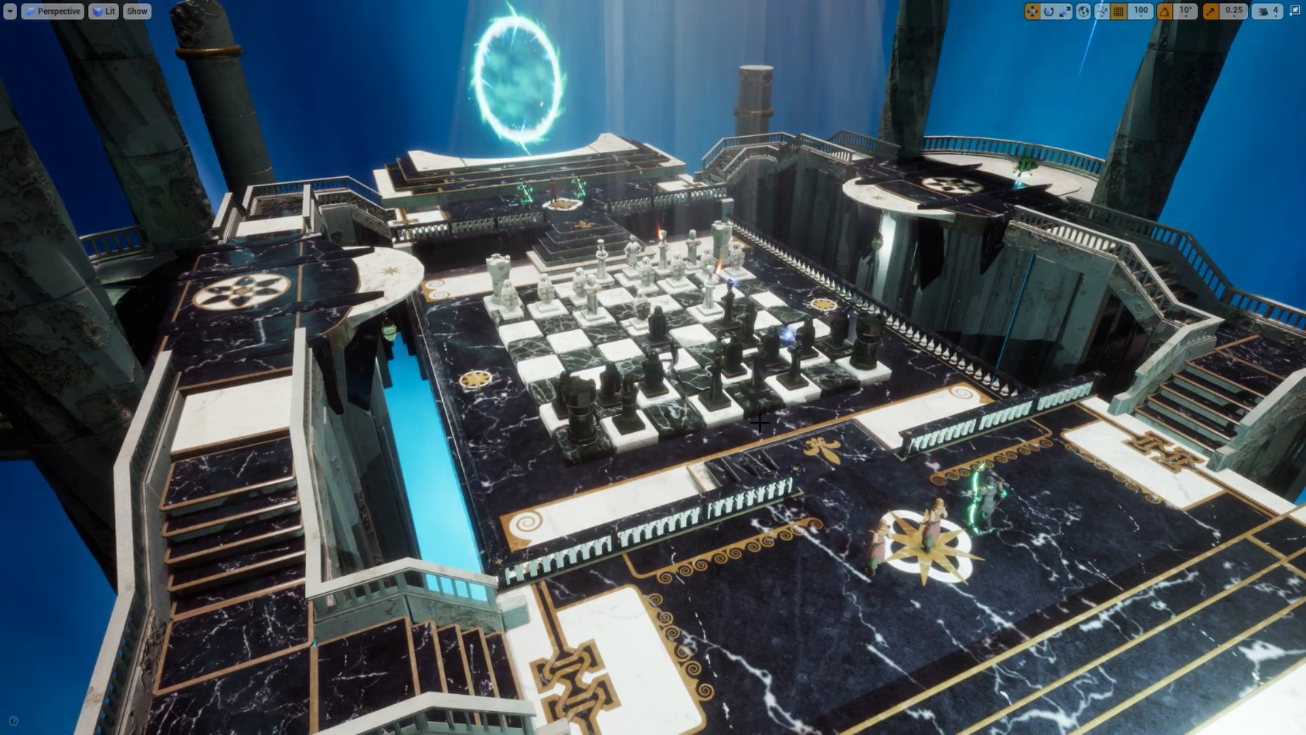
pyautogui.press('w')
pyautogui.moveTo(434, 102); pyautogui.dragTo(434, 79, button='right')
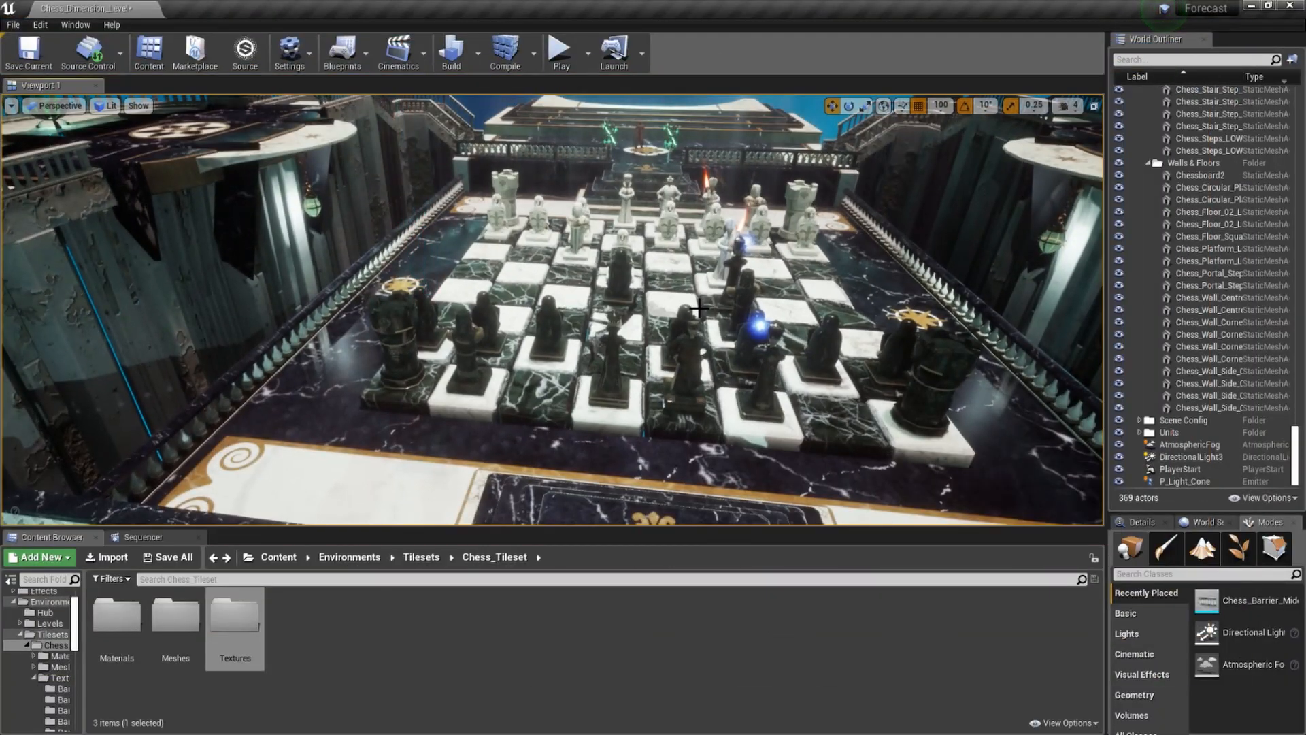
# Go to the top of the level's actor list and select the Braziers folder under Scene Config > Lights
pyautogui.moveTo(1295, 443); pyautogui.dragTo(1302, 102)
pyautogui.click(1145, 128)
pyautogui.click(1140, 103)
pyautogui.click(1163, 166)
# Examine the chessboard, the pieces and the lights placed around the room, using the full-screen viewport
pyautogui.moveTo(884, 286); pyautogui.dragTo(1051, 235, button='right')
pyautogui.press('w')
pyautogui.moveTo(966, 234)
pyautogui.mouseDown(button='right')
pyautogui.moveTo(1089, 224)
pyautogui.moveTo(973, 249)
pyautogui.moveTo(836, 248)
pyautogui.moveTo(1000, 239)
pyautogui.moveTo(990, 248)
pyautogui.moveTo(976, 234)
pyautogui.mouseUp(button='right')
pyautogui.press('s')
pyautogui.press('w')
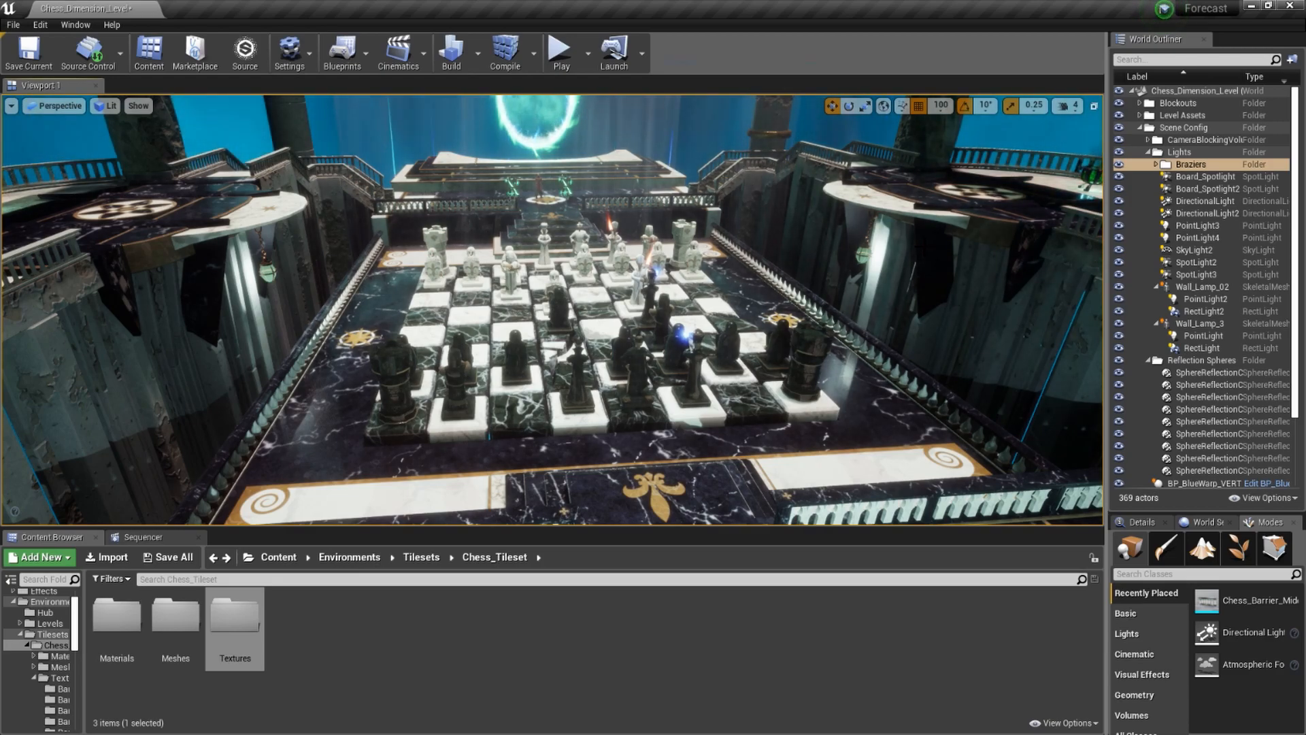
pyautogui.press('F11')
pyautogui.press('w')
pyautogui.moveTo(653, 367); pyautogui.dragTo(704, 381, button='right')
pyautogui.press('s')
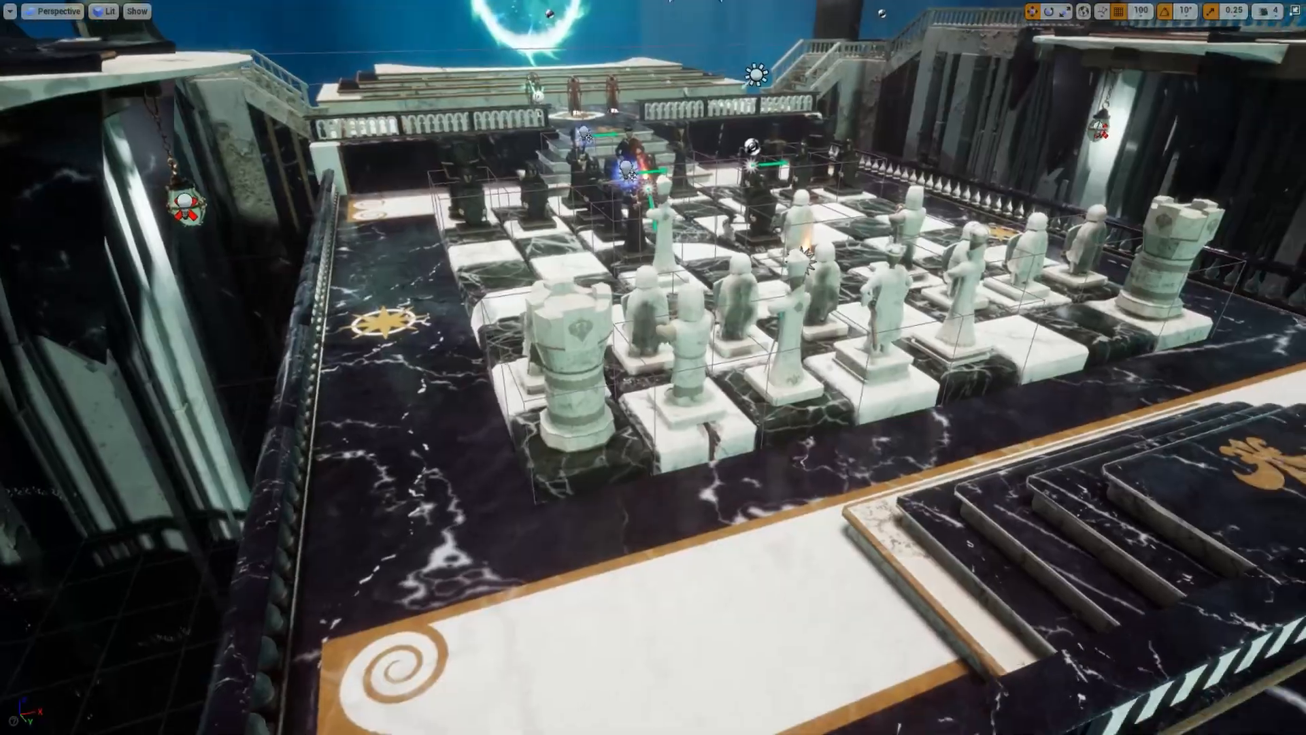
pyautogui.press('s')
pyautogui.moveTo(653, 233); pyautogui.dragTo(703, 233, button='right')
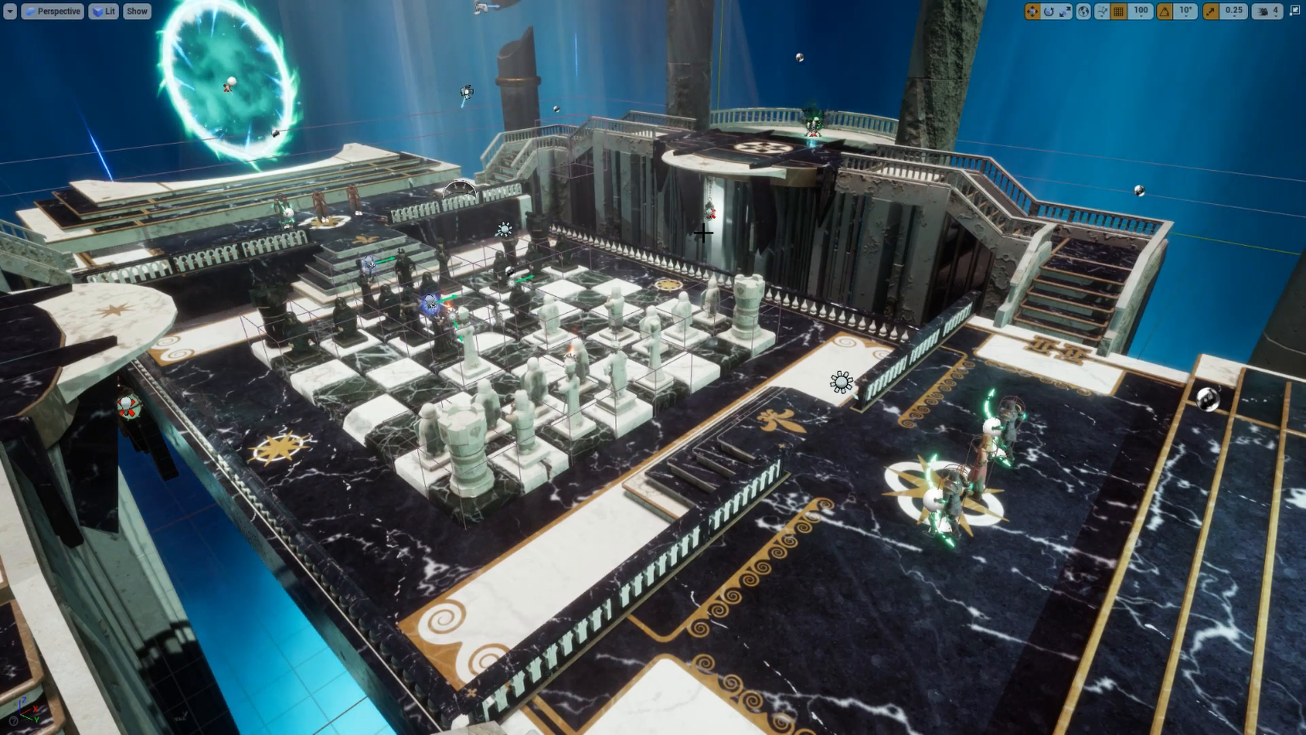
pyautogui.press('F11')
pyautogui.press('F11')
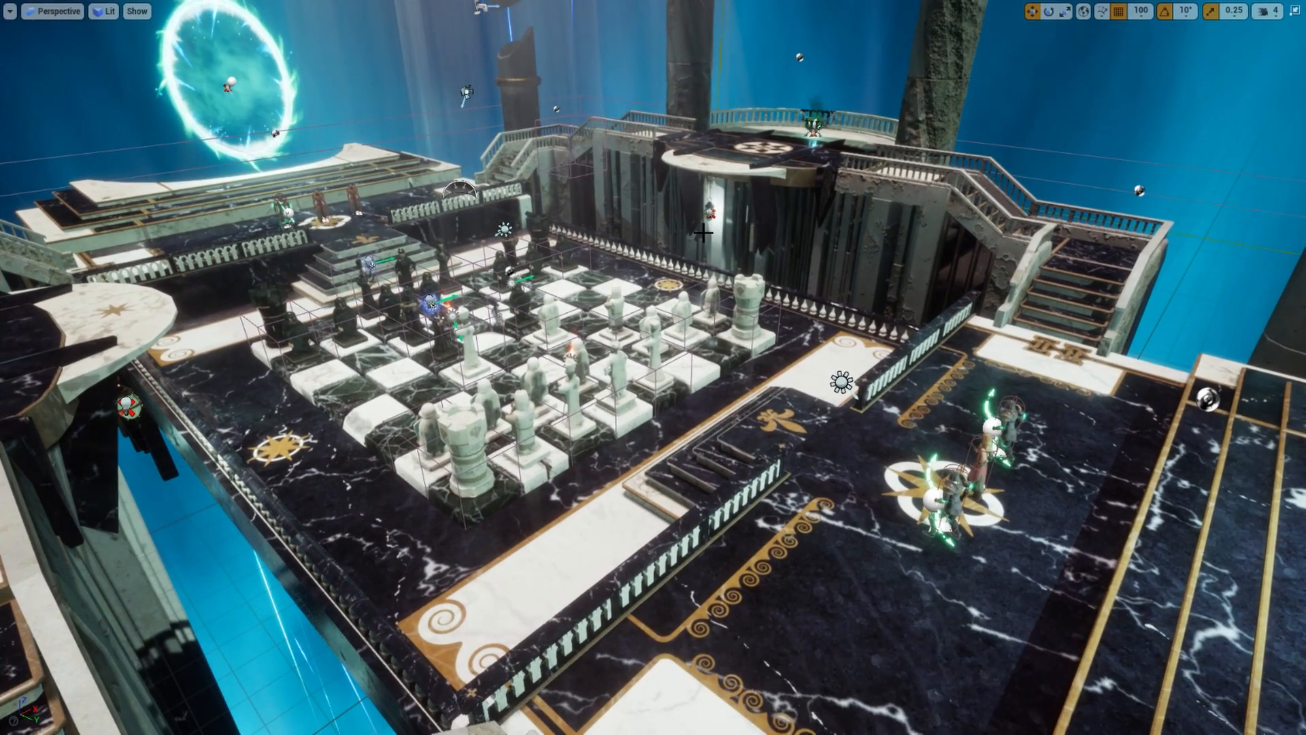
pyautogui.press('F11')
pyautogui.press('F11')
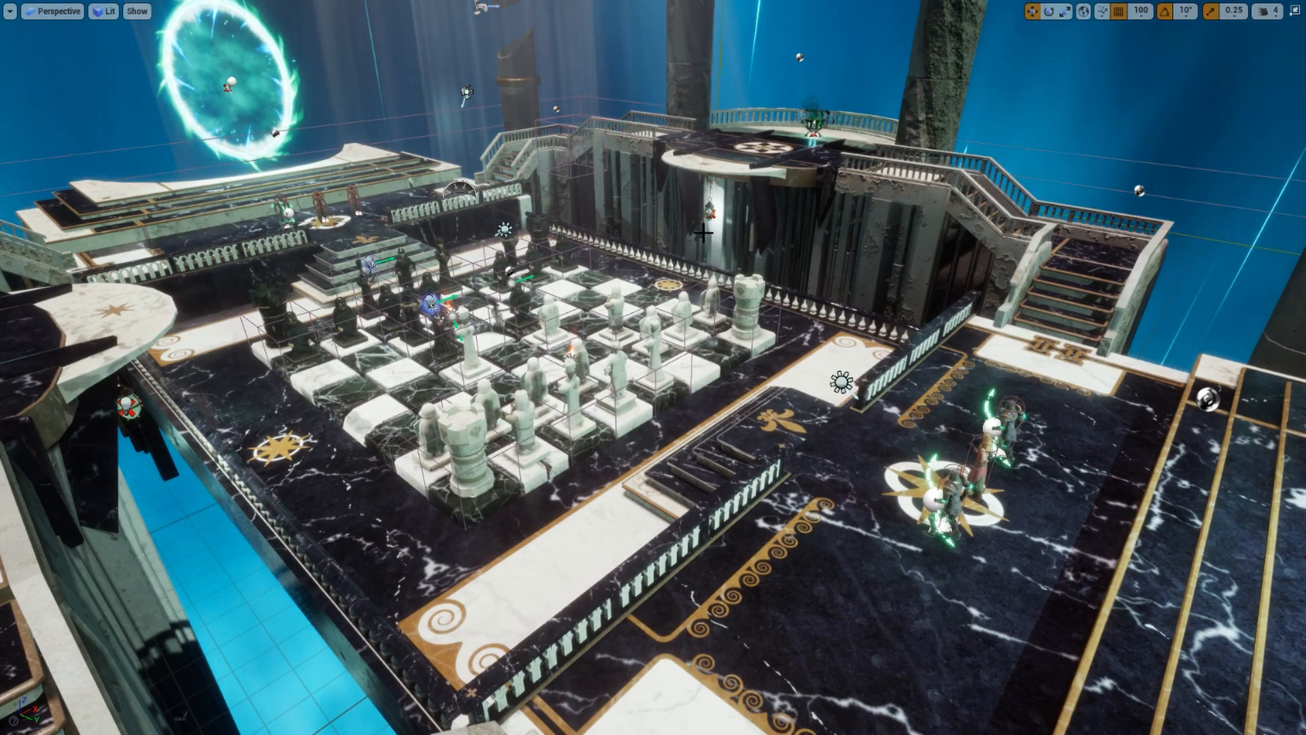
# Look over the raised circular platform and its pillars, and hide the editor icons with Game View
pyautogui.moveTo(653, 368); pyautogui.dragTo(694, 333, button='right')
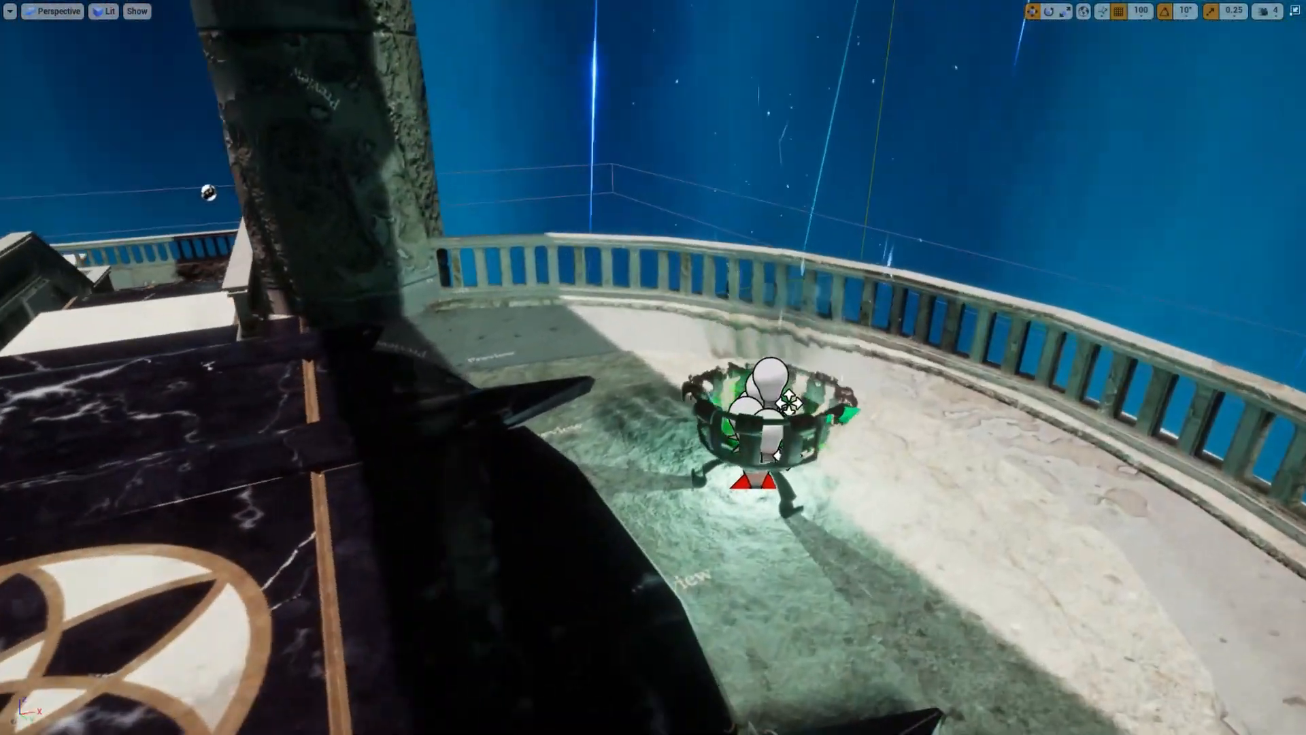
pyautogui.moveTo(935, 281); pyautogui.dragTo(905, 381, button='right')
pyautogui.press('g')
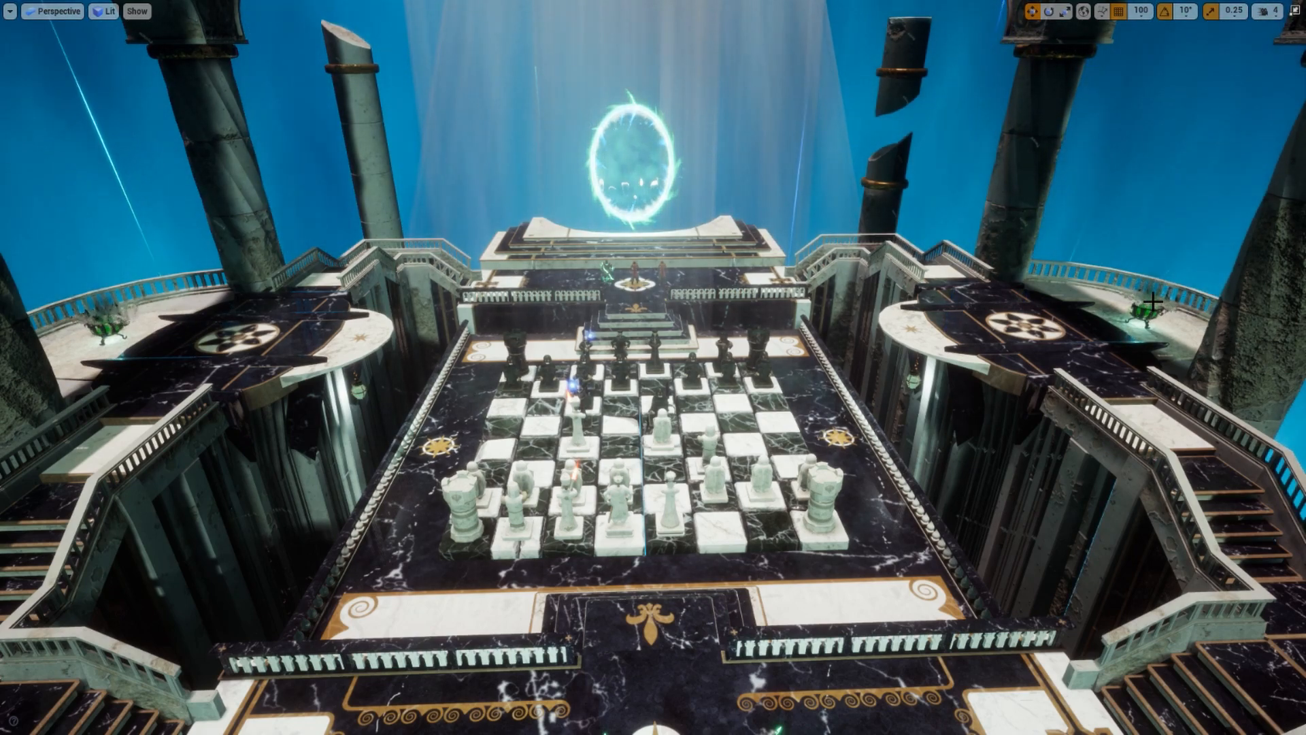
# Examine the green brazier on the circular platform and the glowing portal with its marble steps
pyautogui.moveTo(1153, 301); pyautogui.dragTo(1293, 269, button='right')
pyautogui.press('w')
pyautogui.moveTo(653, 367); pyautogui.dragTo(598, 405, button='right')
pyautogui.press('w')
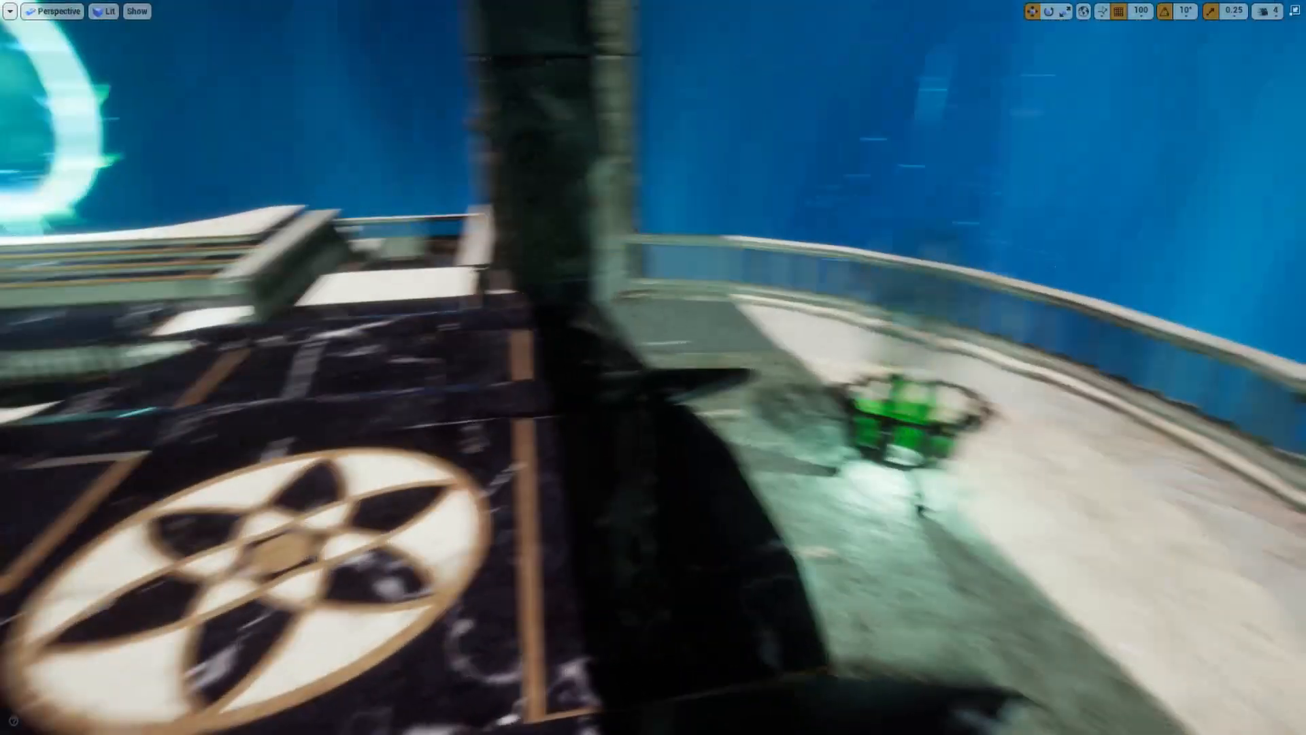
pyautogui.moveTo(1068, 309); pyautogui.dragTo(904, 219, button='right')
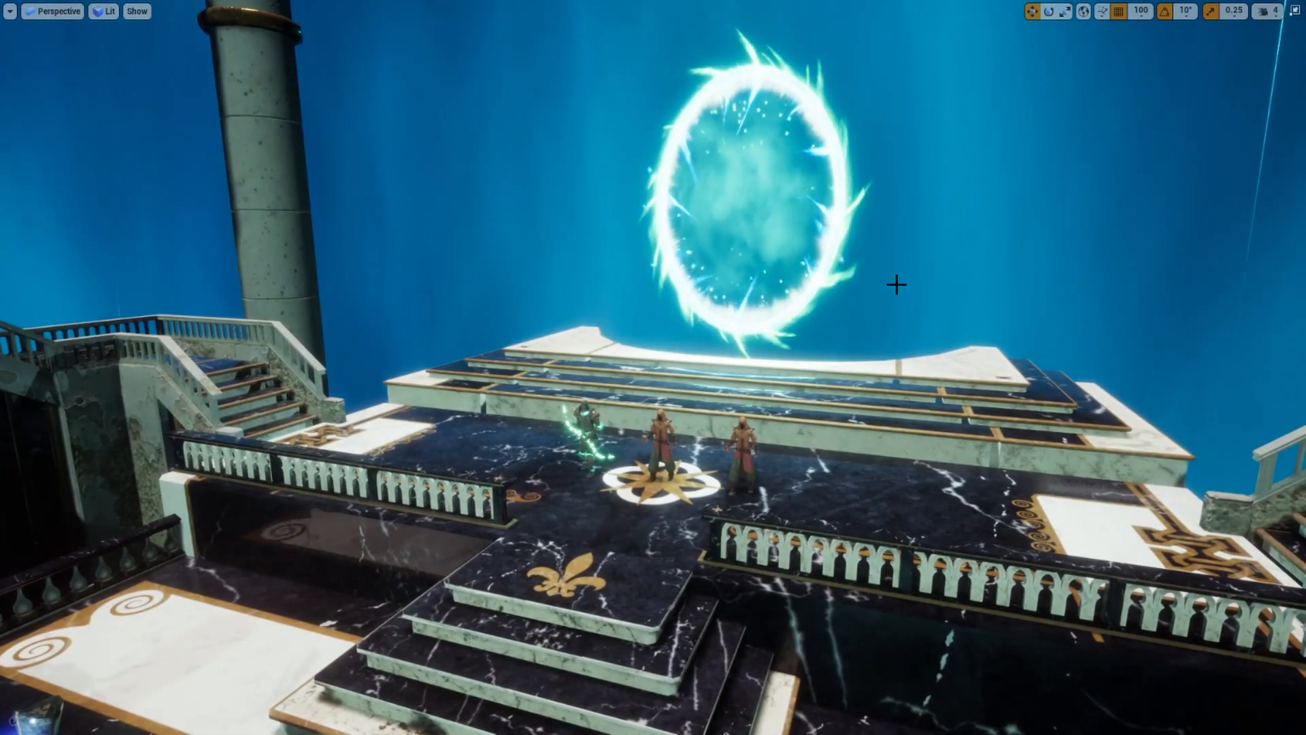
pyautogui.press('s')
pyautogui.moveTo(897, 285); pyautogui.dragTo(660, 273, button='right')
pyautogui.moveTo(782, 286); pyautogui.dragTo(850, 221, button='right')
pyautogui.press('d')
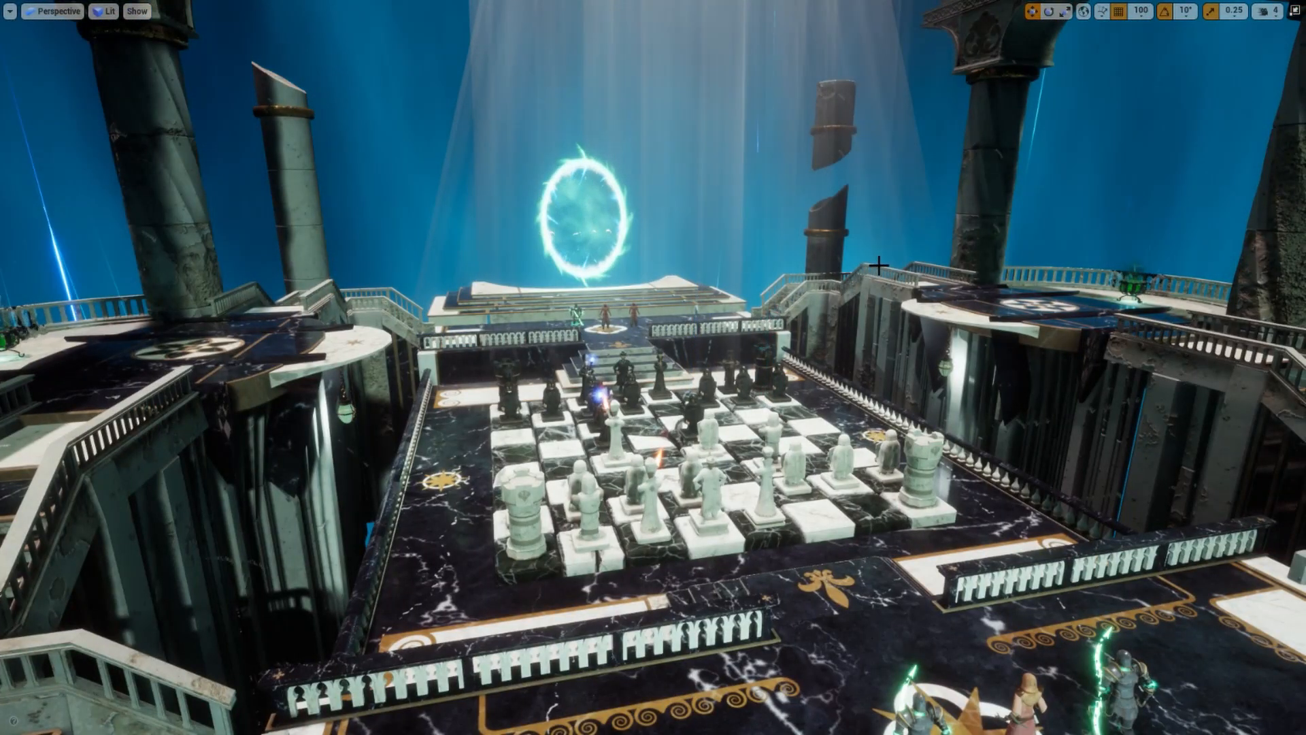
# Look over the whole chessboard from above the floor where the characters stand
pyautogui.press('w')
pyautogui.moveTo(568, 155)
pyautogui.mouseDown(button='right')
pyautogui.moveTo(531, 136)
pyautogui.moveTo(493, 224)
pyautogui.moveTo(589, 166)
pyautogui.moveTo(575, 160)
pyautogui.mouseUp(button='right')
pyautogui.press('s')
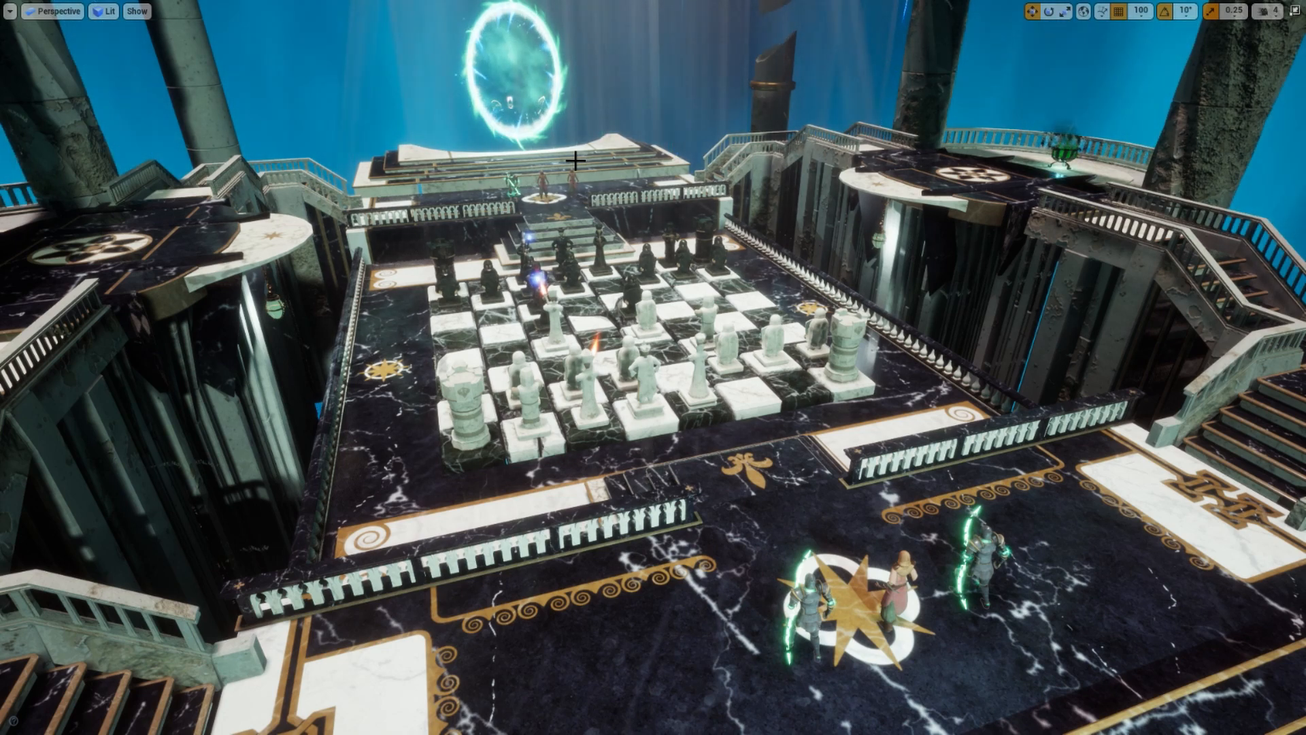
pyautogui.moveTo(576, 161); pyautogui.dragTo(544, 197, button='right')
pyautogui.moveTo(741, 422); pyautogui.dragTo(741, 370, button='right')
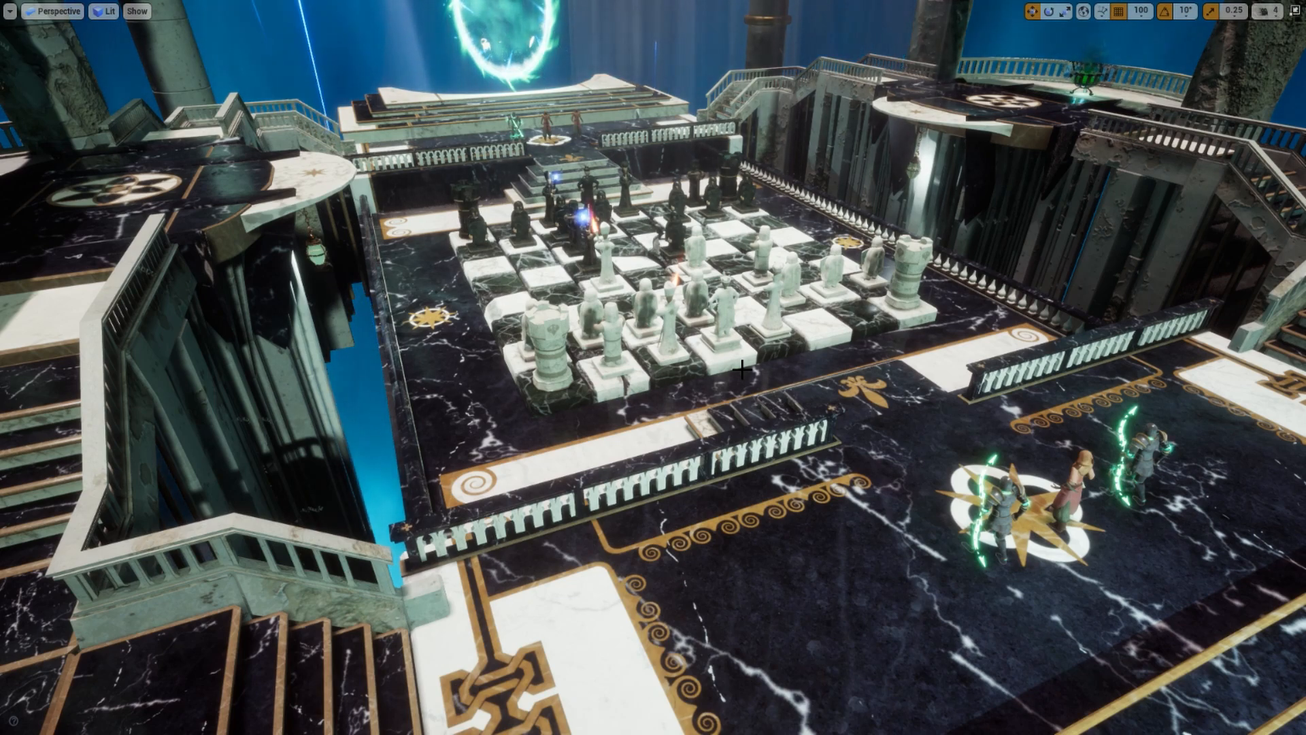
# Leave full screen, select the Chess_Floor_02_LOW floor mesh, and show its details with more room
pyautogui.press('F11')
pyautogui.click(743, 369)
pyautogui.moveTo(742, 370); pyautogui.dragTo(806, 337, button='right')
pyautogui.moveTo(1166, 515); pyautogui.dragTo(1182, 413)
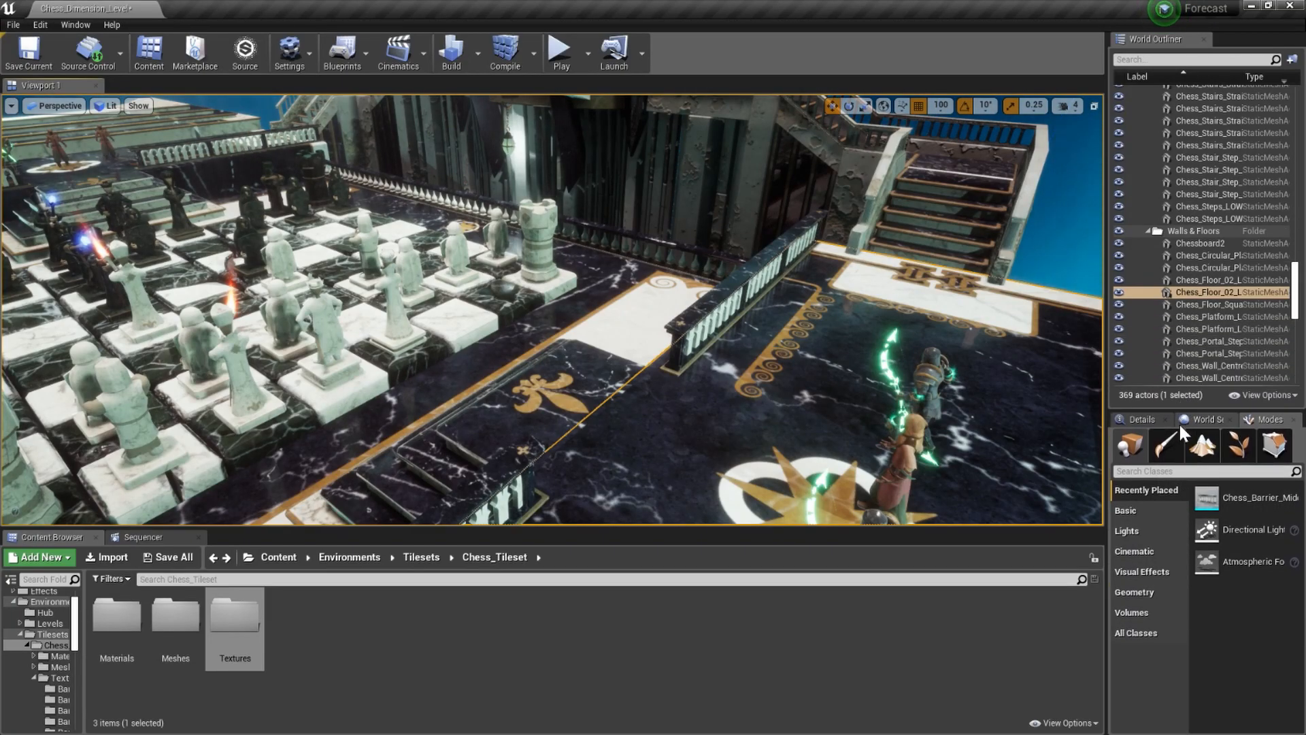
pyautogui.click(1143, 419)
# Look over the finished chess room from several sides, including in the full-screen viewport
pyautogui.moveTo(1067, 374); pyautogui.dragTo(1014, 381, button='right')
pyautogui.moveTo(864, 403); pyautogui.dragTo(854, 402, button='right')
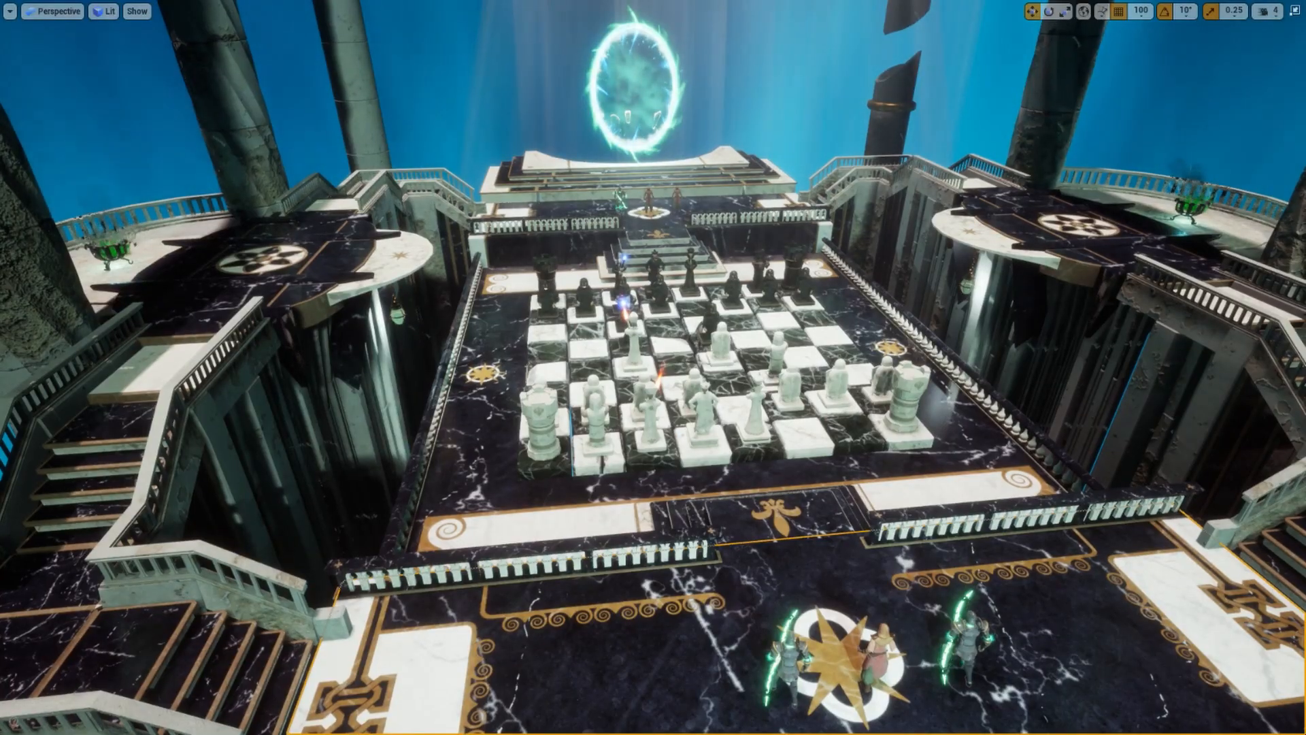
pyautogui.moveTo(653, 368); pyautogui.dragTo(653, 378, button='right')
pyautogui.moveTo(301, 379); pyautogui.dragTo(300, 362, button='right')
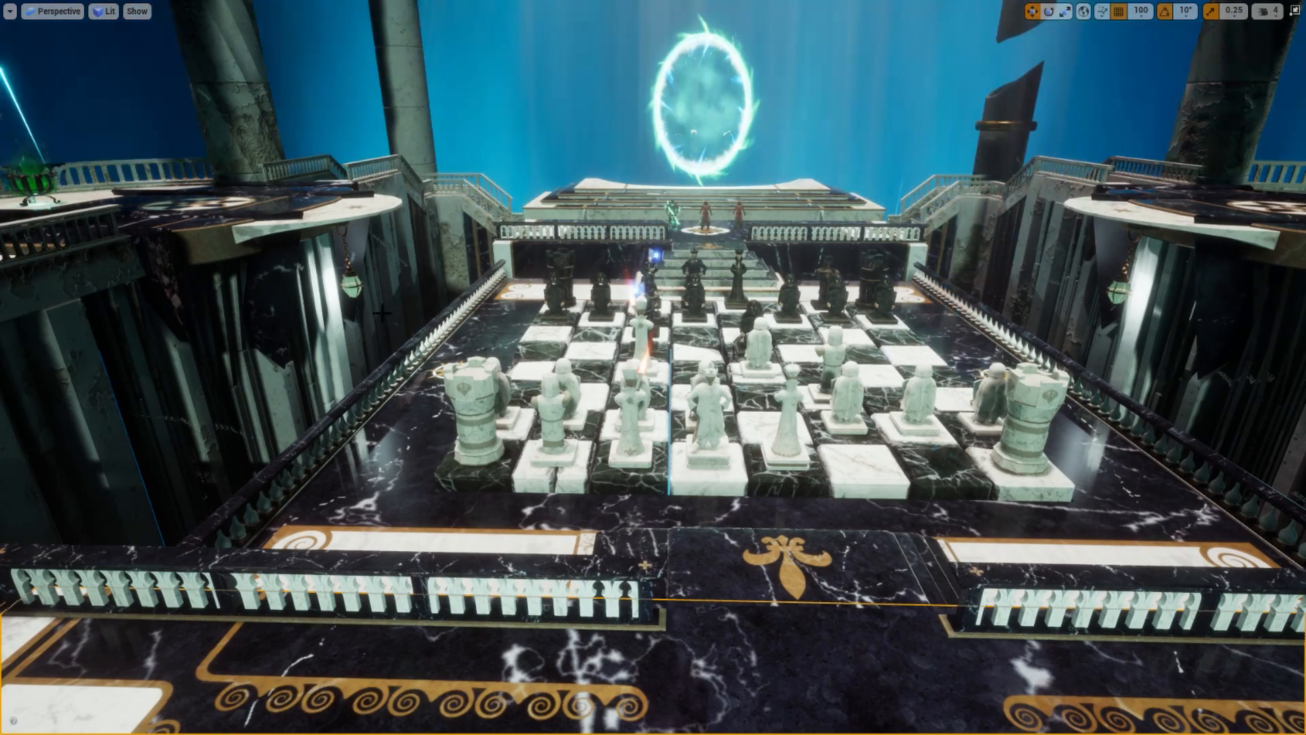
pyautogui.moveTo(854, 407); pyautogui.dragTo(854, 407, button='right')
pyautogui.moveTo(573, 334); pyautogui.dragTo(573, 335, button='right')
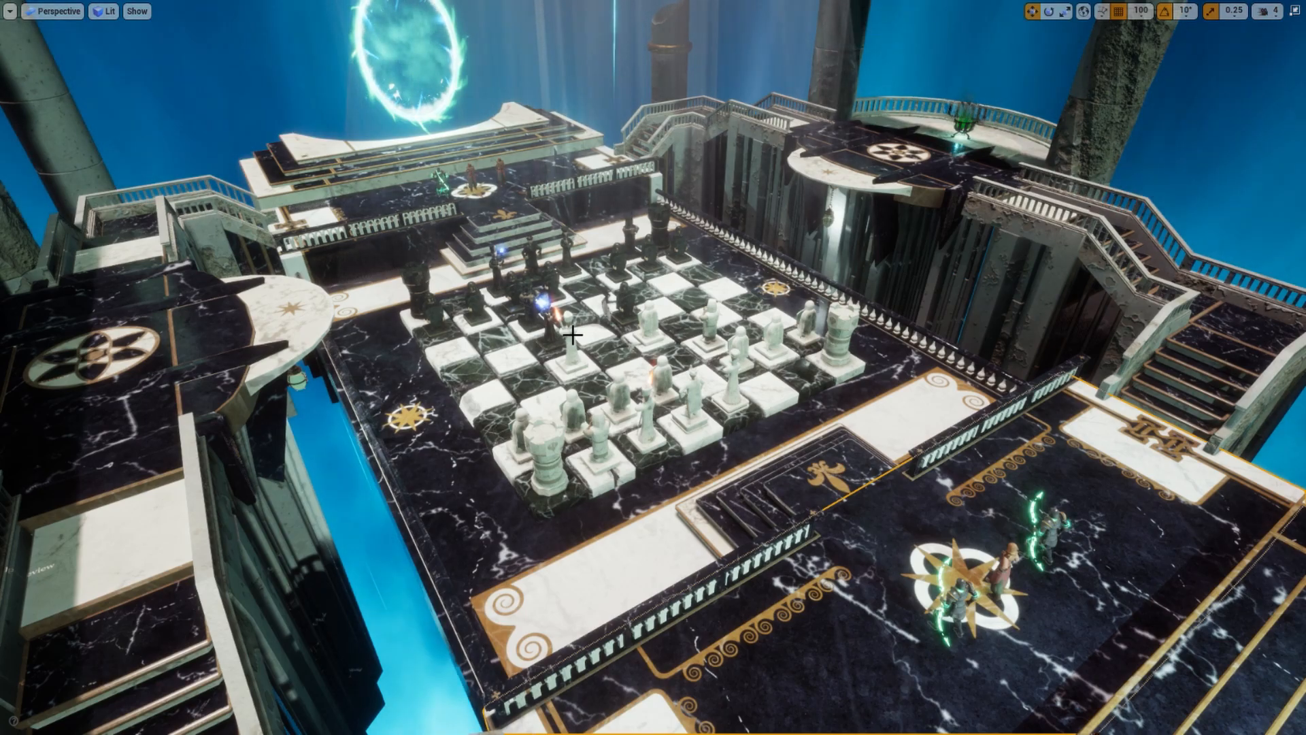
pyautogui.moveTo(573, 335); pyautogui.dragTo(460, 329, button='right')
pyautogui.moveTo(653, 367); pyautogui.dragTo(673, 350, button='right')
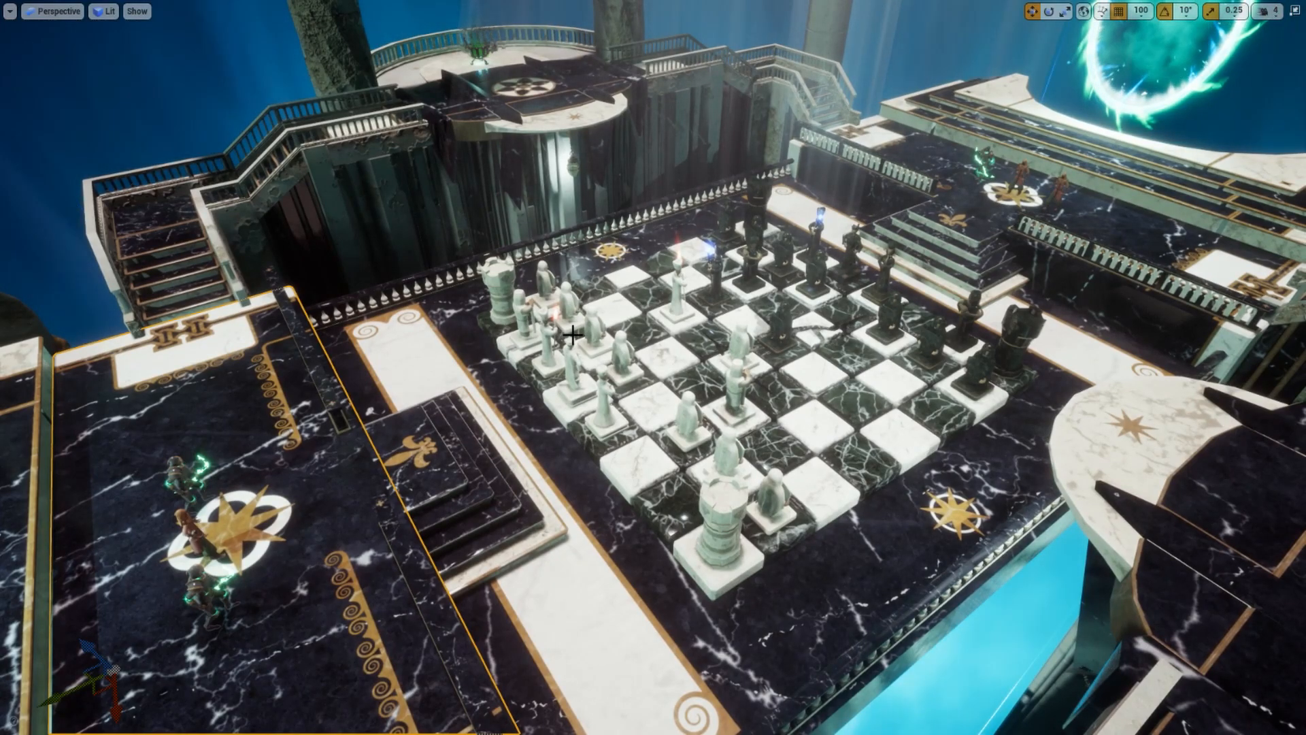